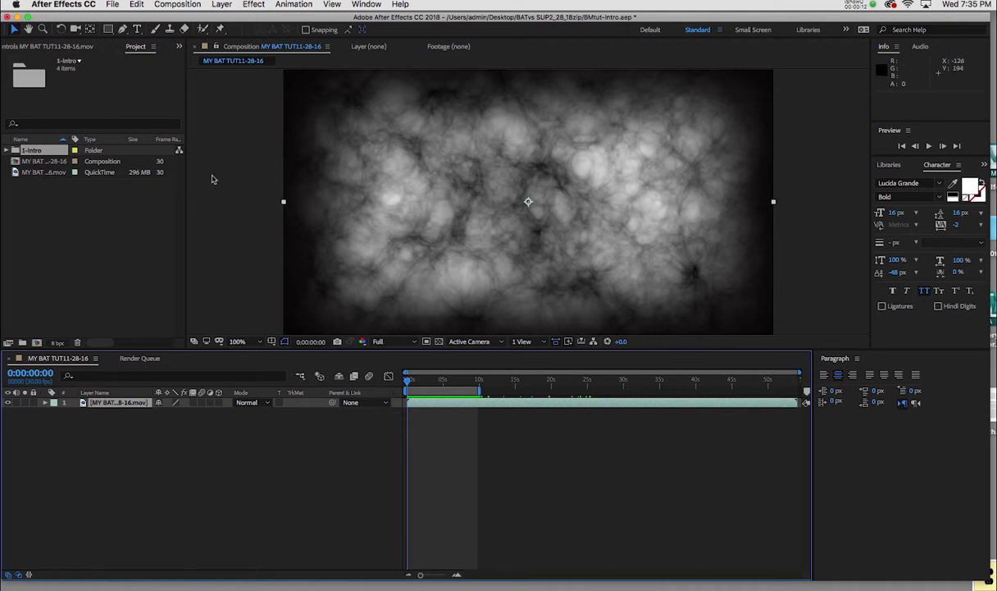
Check the contents of the 1-Intro folder and play back the finished MY BAT TUT11-28-16 composition.
left_click(8, 152)
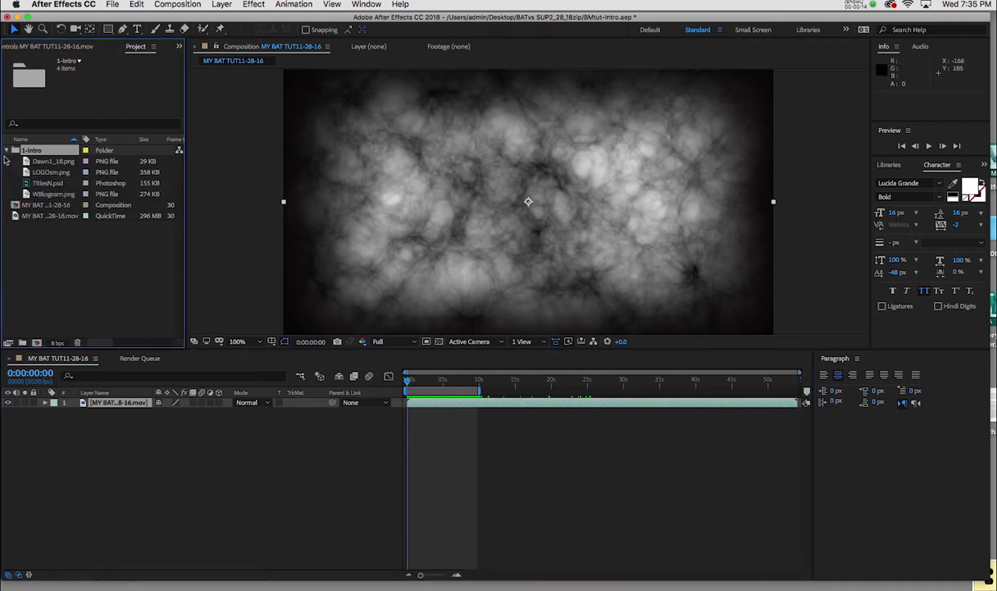
left_click(7, 152)
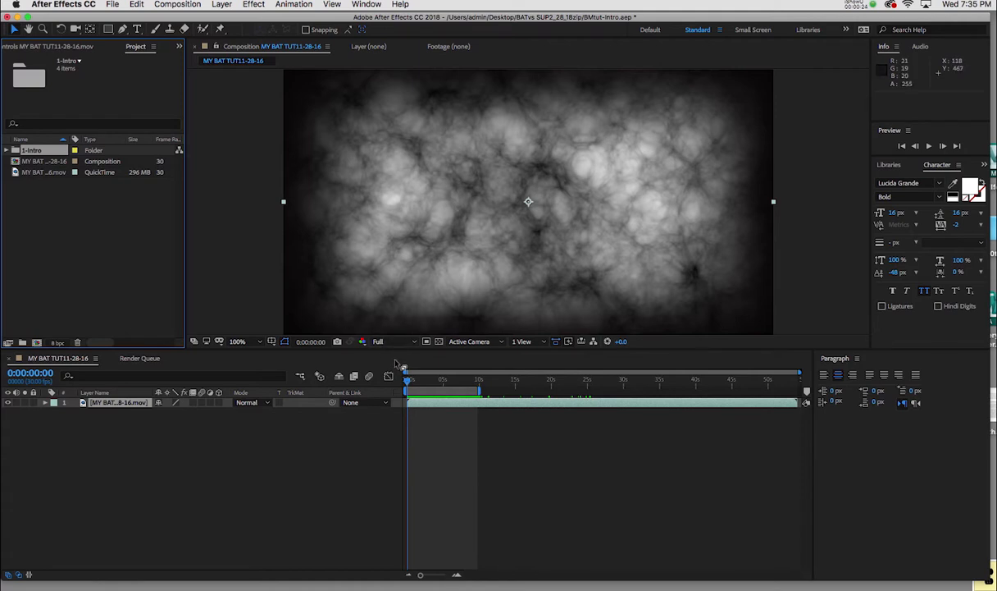
key("space")
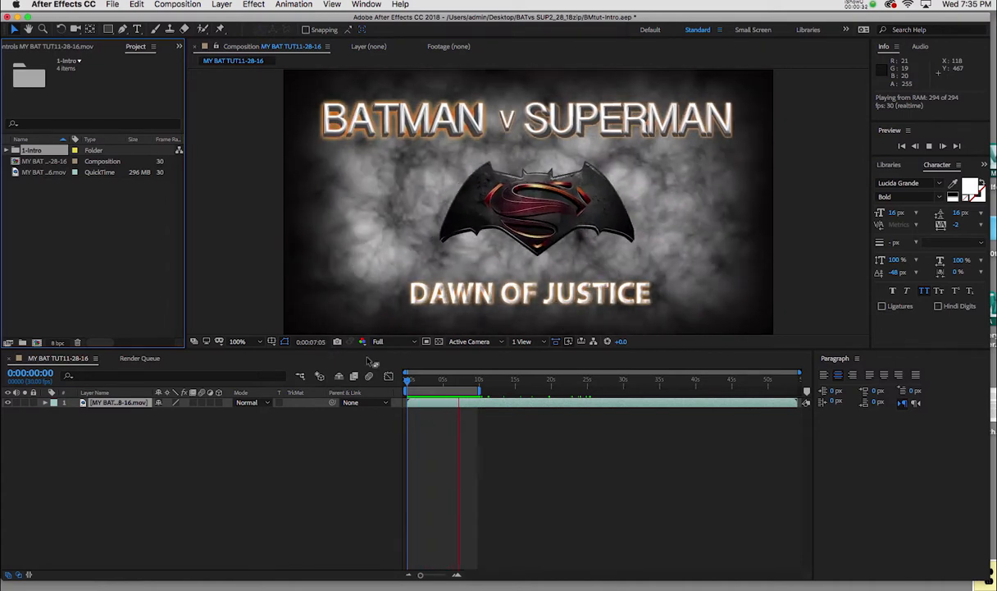
Create a composition named 1-Intro at 854 x 480 px, 30 fps, with a 14-second duration.
key("super+n")
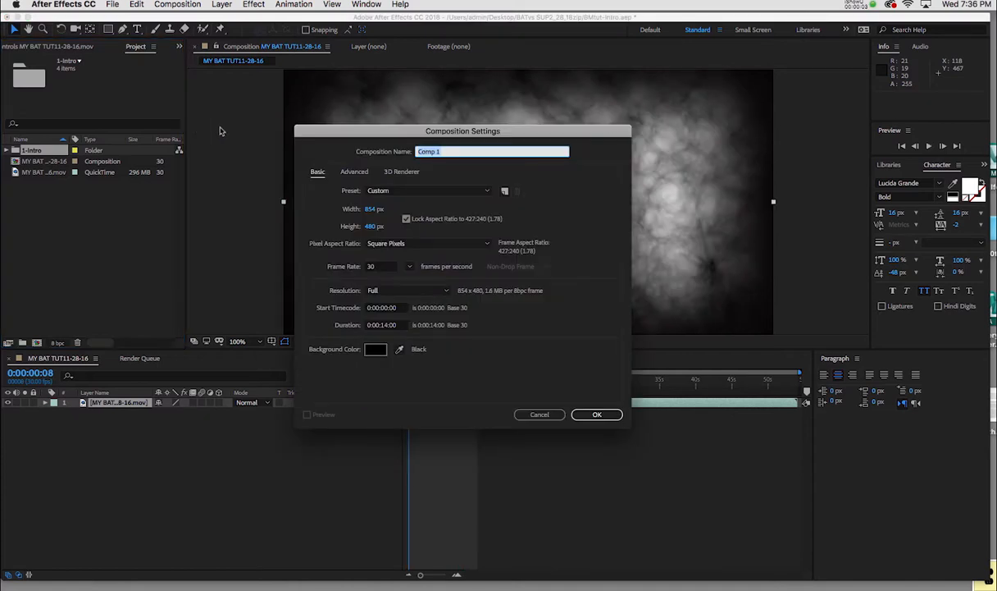
left_click(461, 151)
left_click(601, 414)
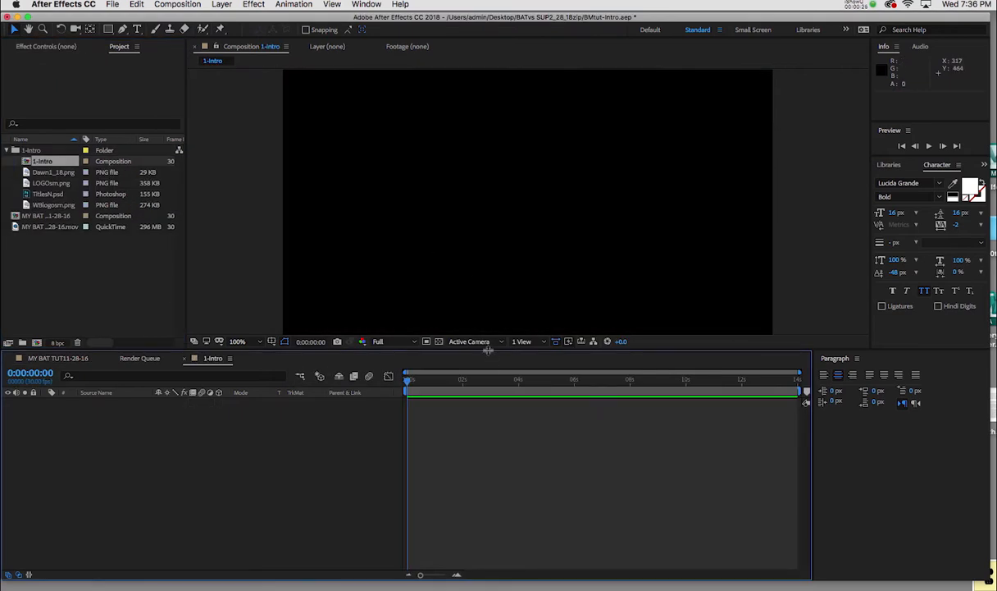
Add a black solid layer at the full 854 x 480 px composition size to 1-Intro.
left_click_drag(493, 355, 488, 374)
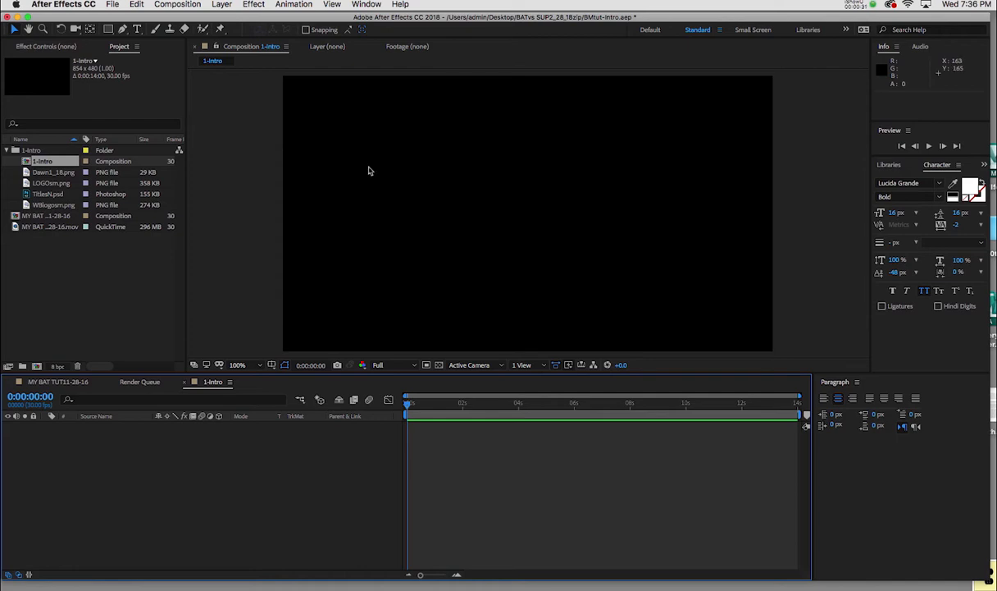
left_click(223, 4)
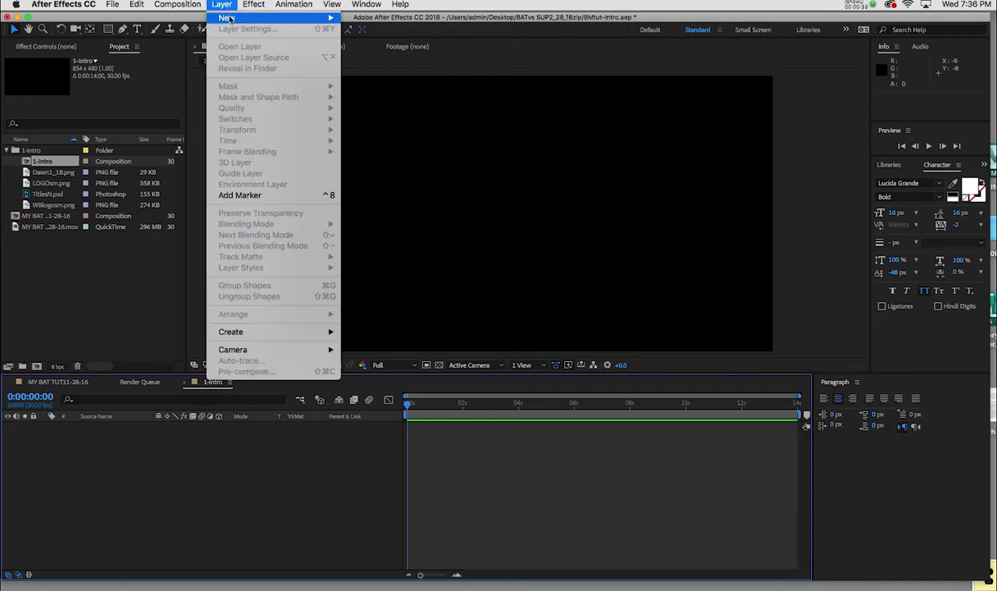
mouse_move(226, 18)
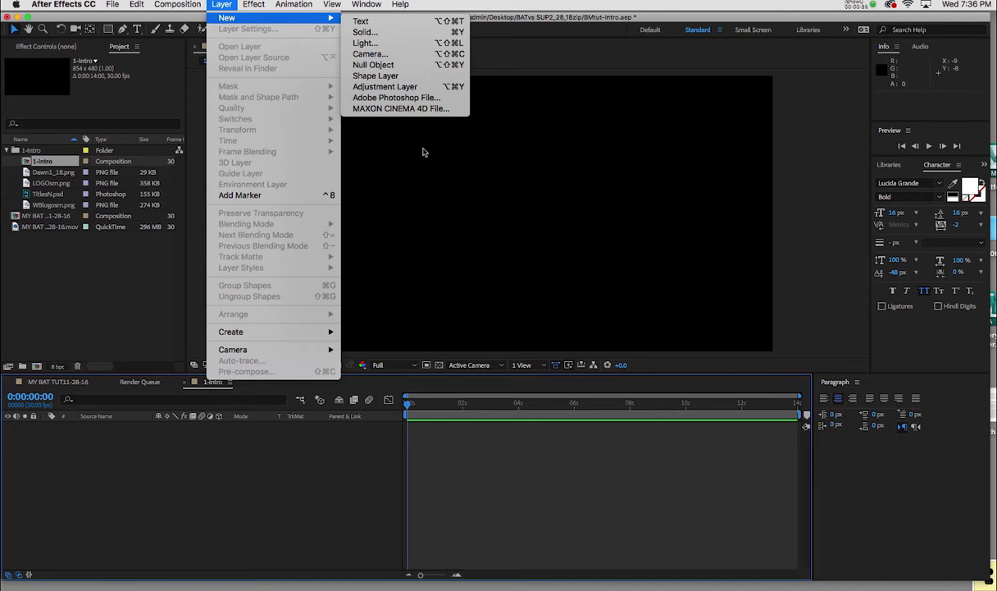
key("super+y")
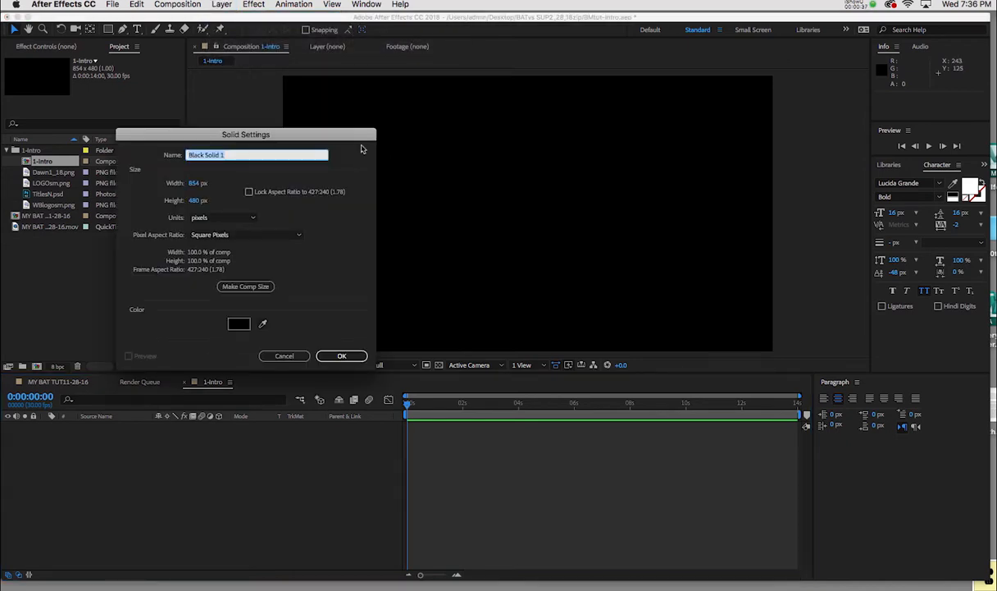
left_click_drag(358, 134, 423, 100)
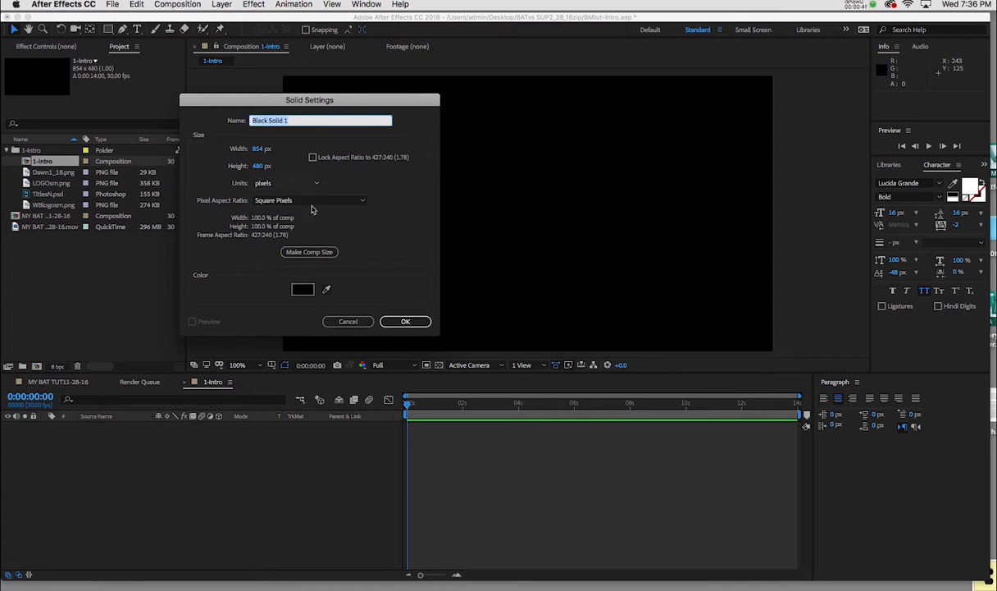
left_click(402, 320)
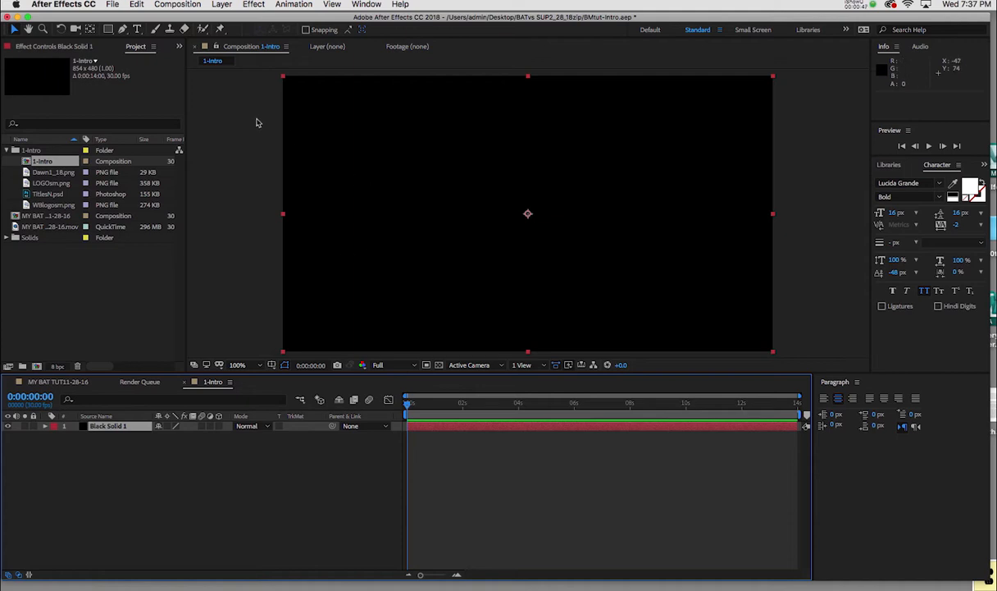
Apply the Fractal Noise effect to the black solid and set its Fractal Type to Dynamic.
left_click(254, 5)
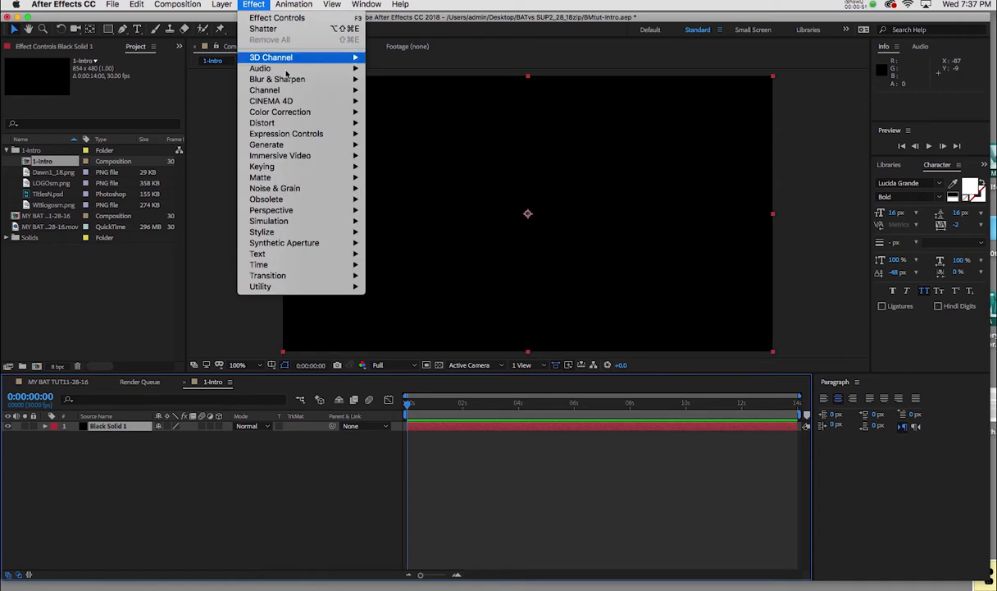
mouse_move(293, 110)
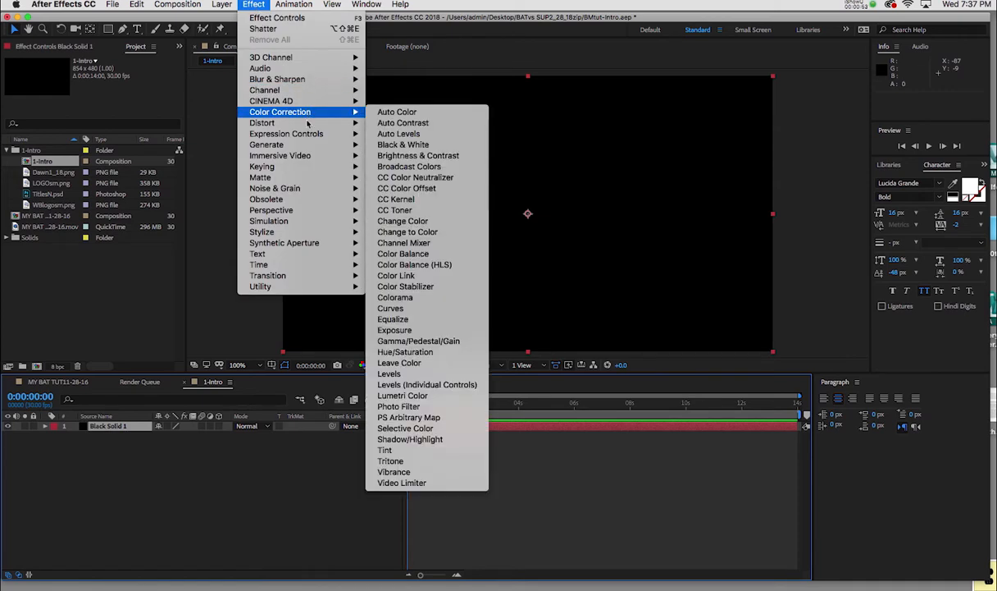
mouse_move(303, 190)
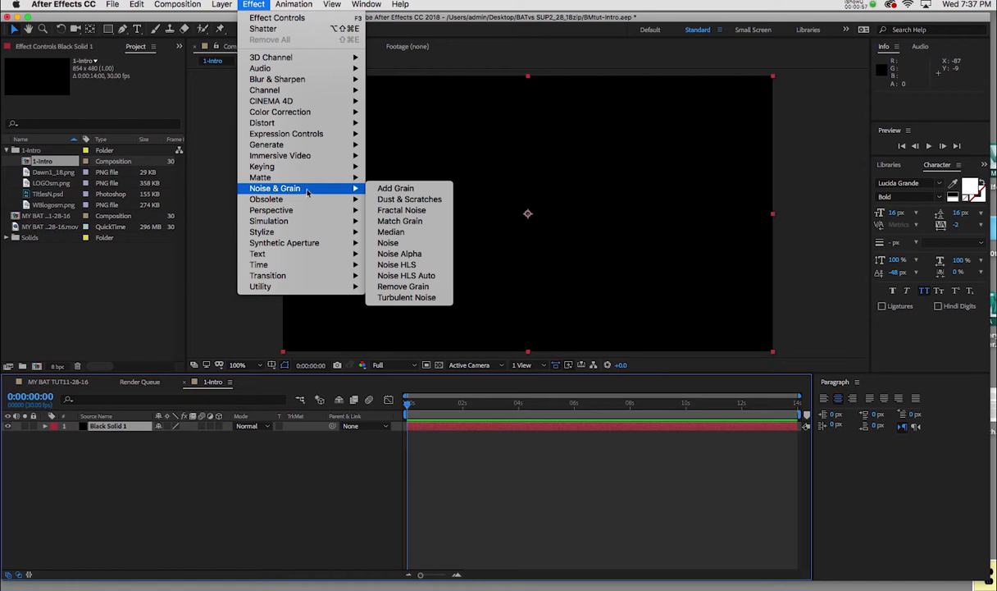
left_click(391, 212)
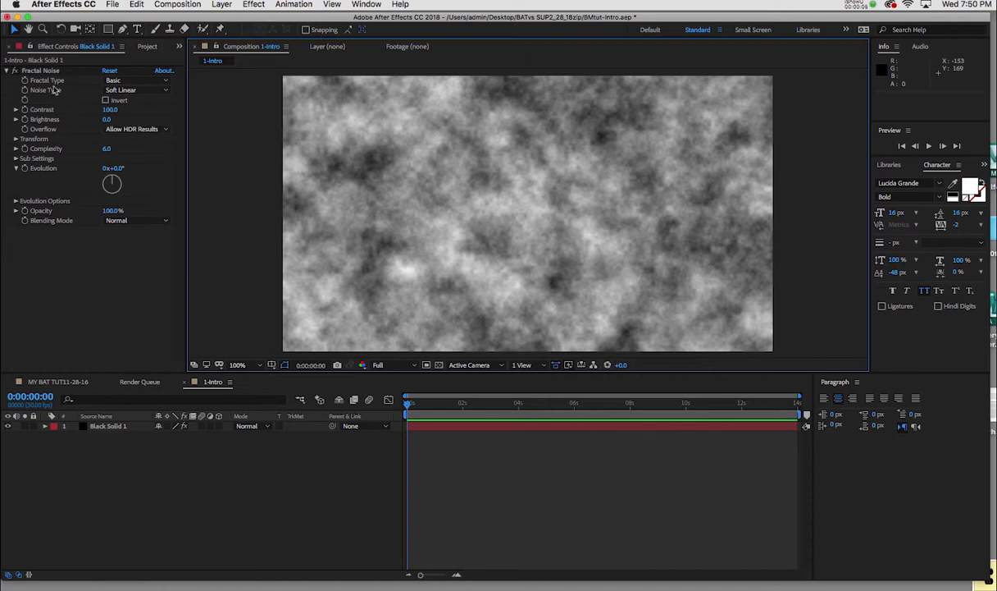
left_click(167, 83)
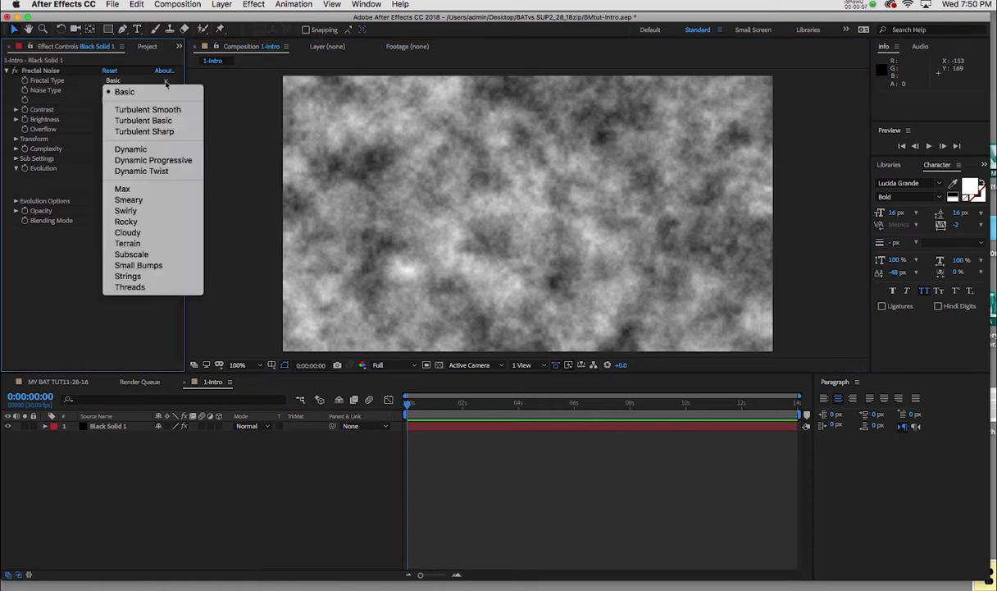
left_click(130, 148)
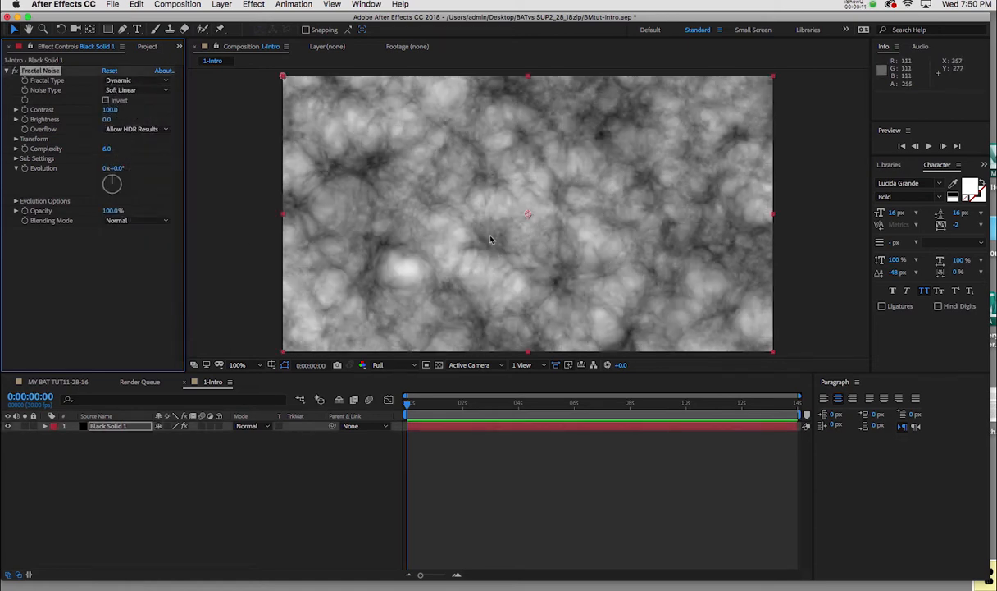
Start keyframing Fractal Noise's Offset Turbulence at the first frame and move its point outside the frame to about -533, 740.
key("comma")
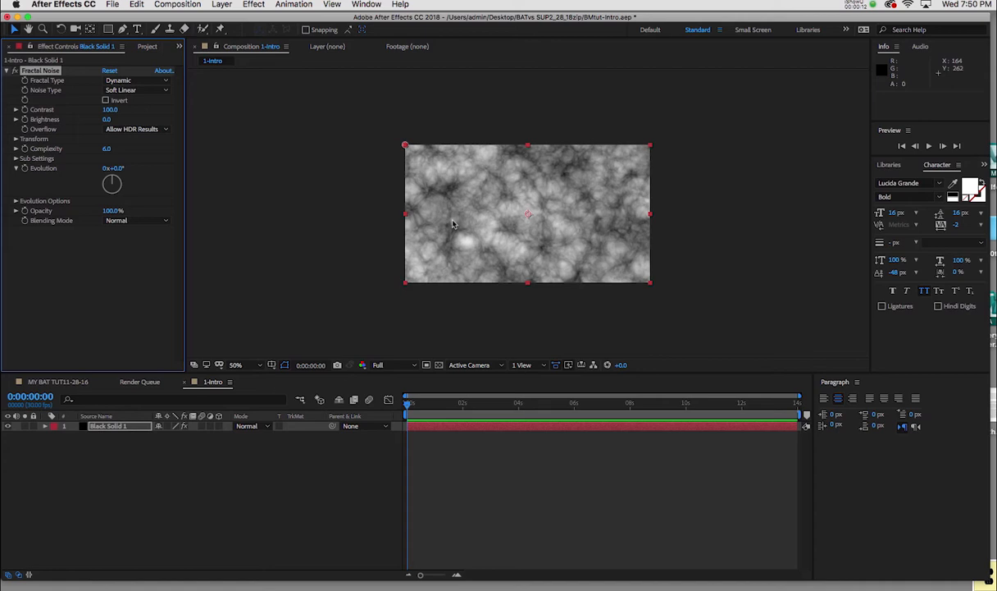
left_click_drag(409, 410, 390, 430)
left_click(423, 425)
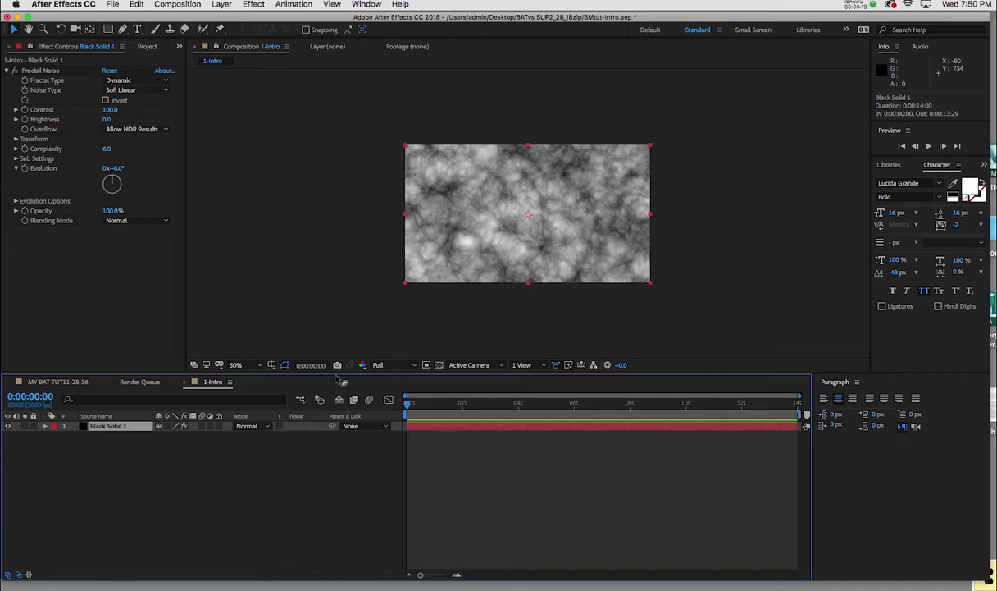
left_click(16, 140)
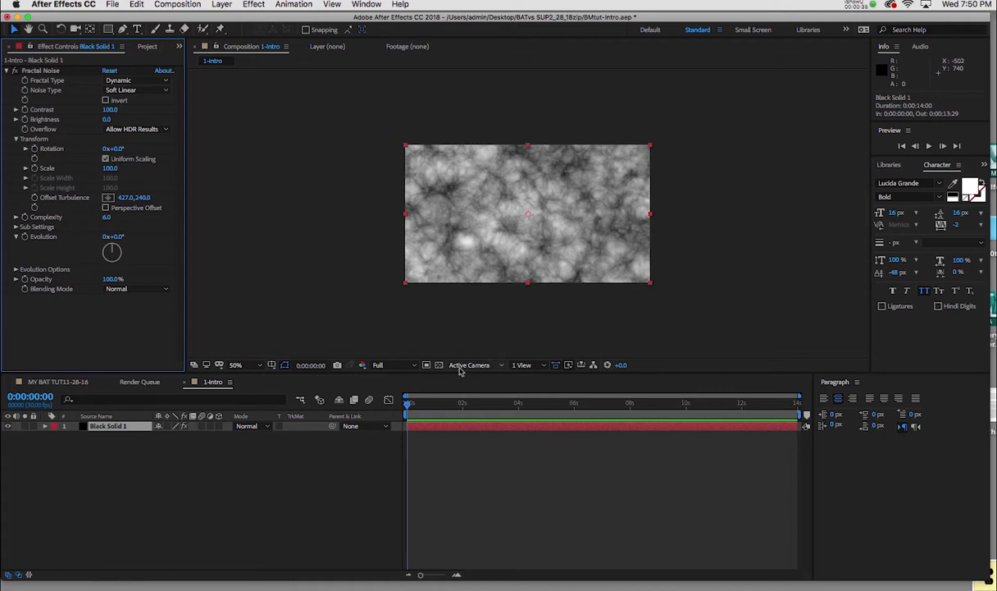
left_click_drag(442, 373, 452, 353)
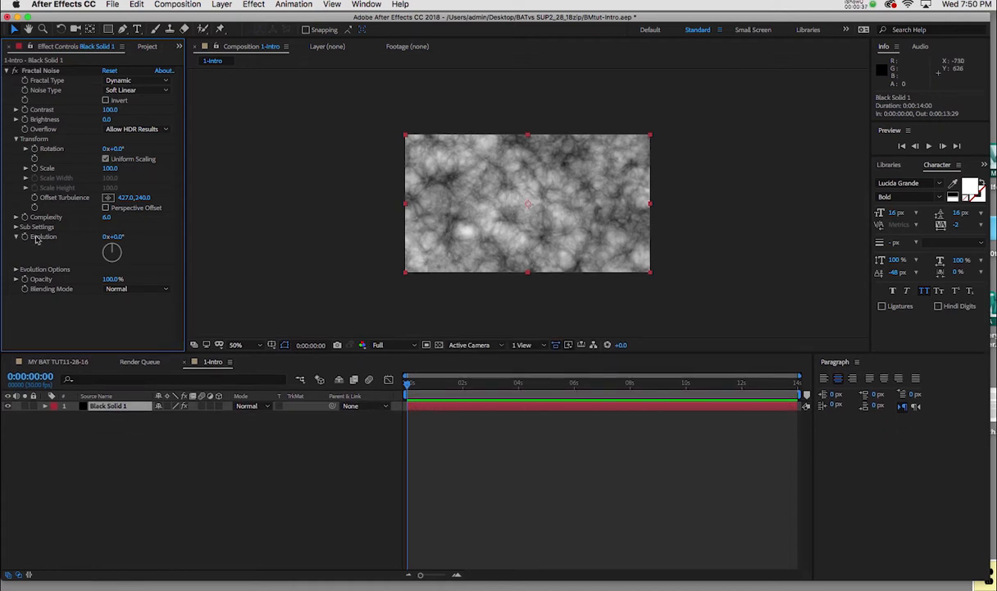
left_click(25, 167)
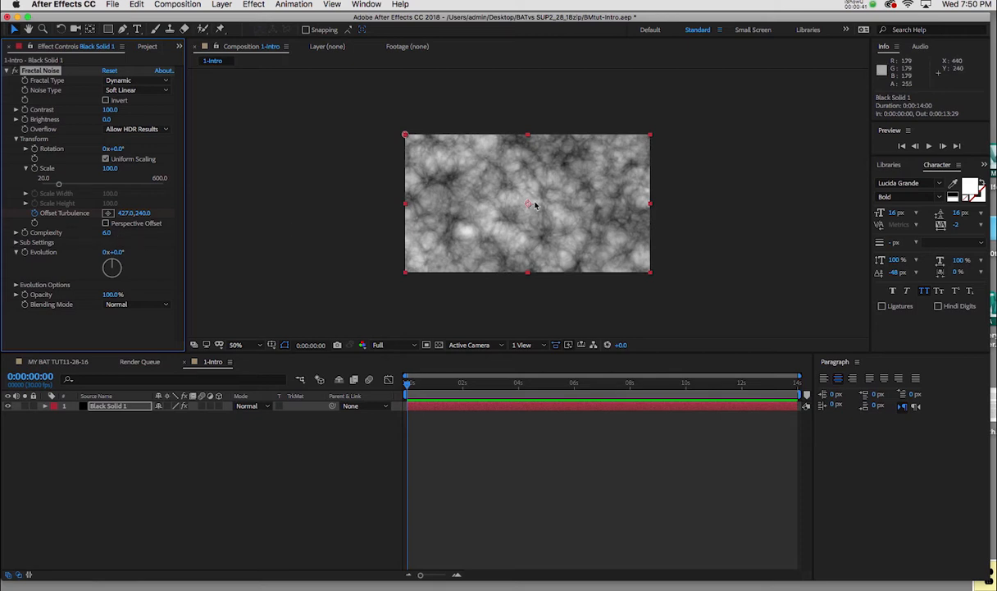
left_click_drag(527, 204, 289, 325)
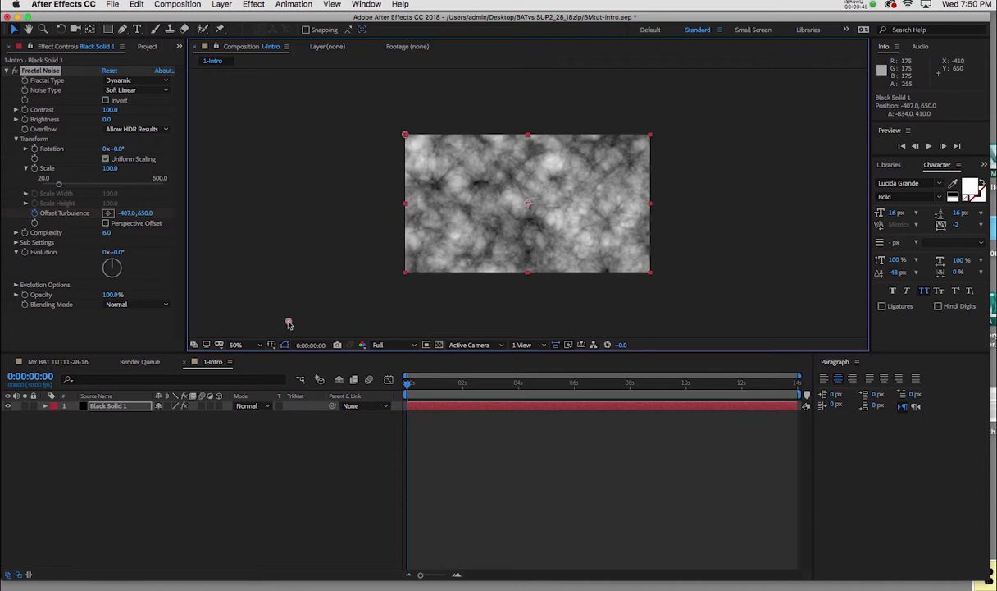
left_click_drag(457, 351, 457, 385)
left_click_drag(289, 339, 252, 363)
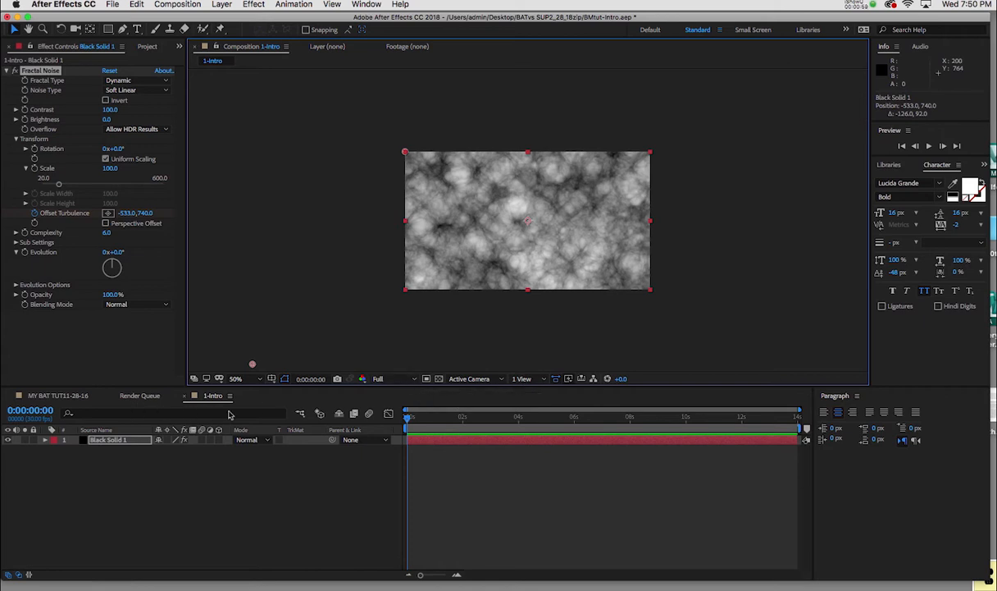
Move the Offset Turbulence point to about 1353, -266 at the last frame and preview the drifting clouds.
key("End")
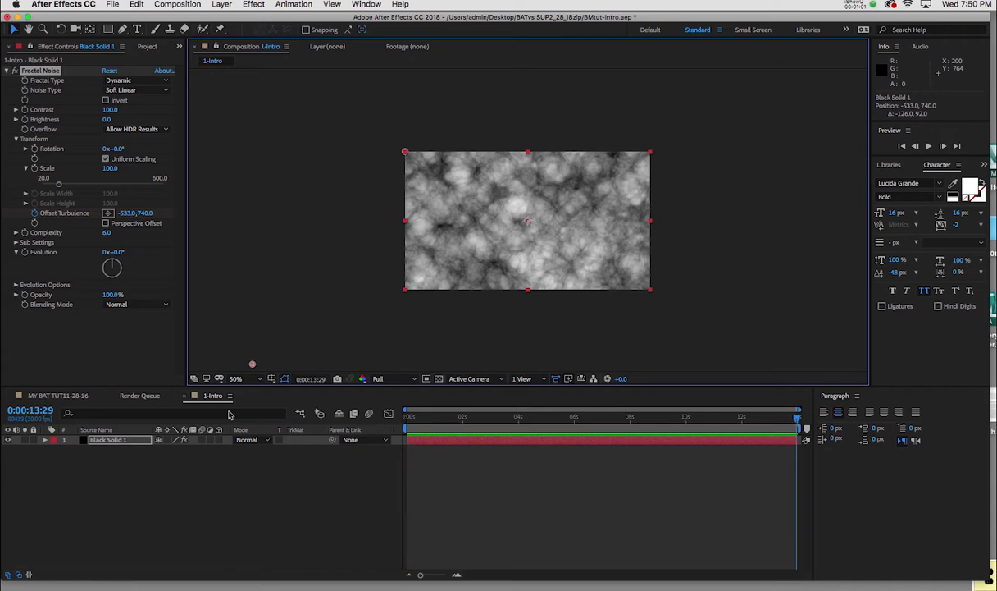
left_click_drag(254, 366, 794, 76)
key("space")
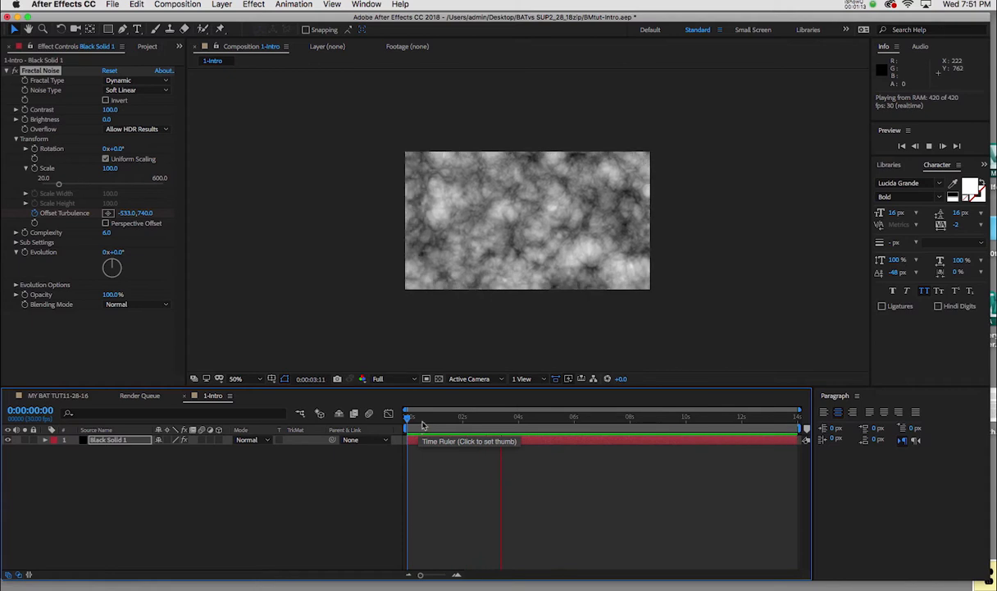
key("space")
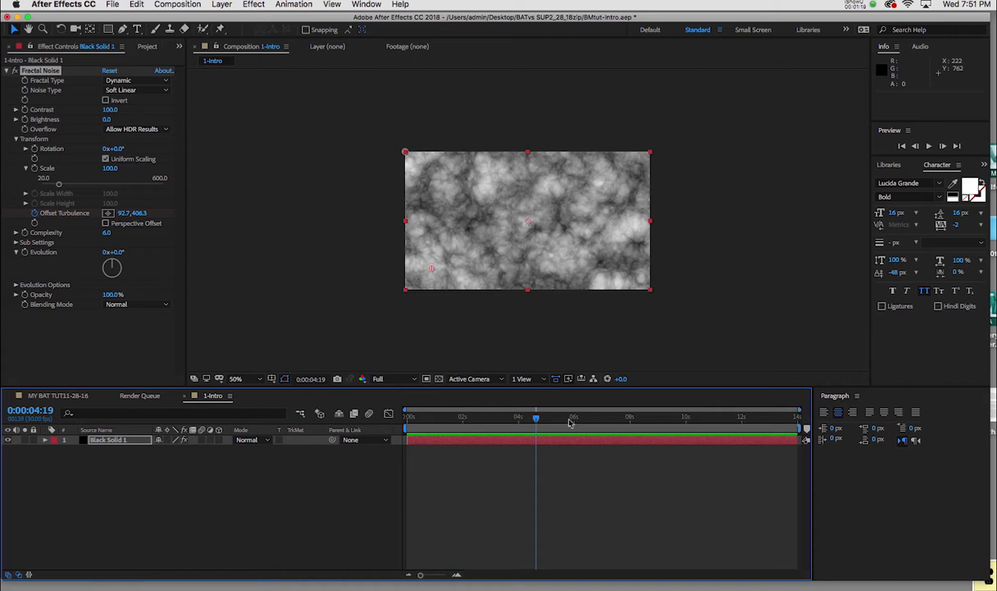
Keyframe the noise's Evolution at the first frame and set it to 6 revolutions at the last frame.
key("Home")
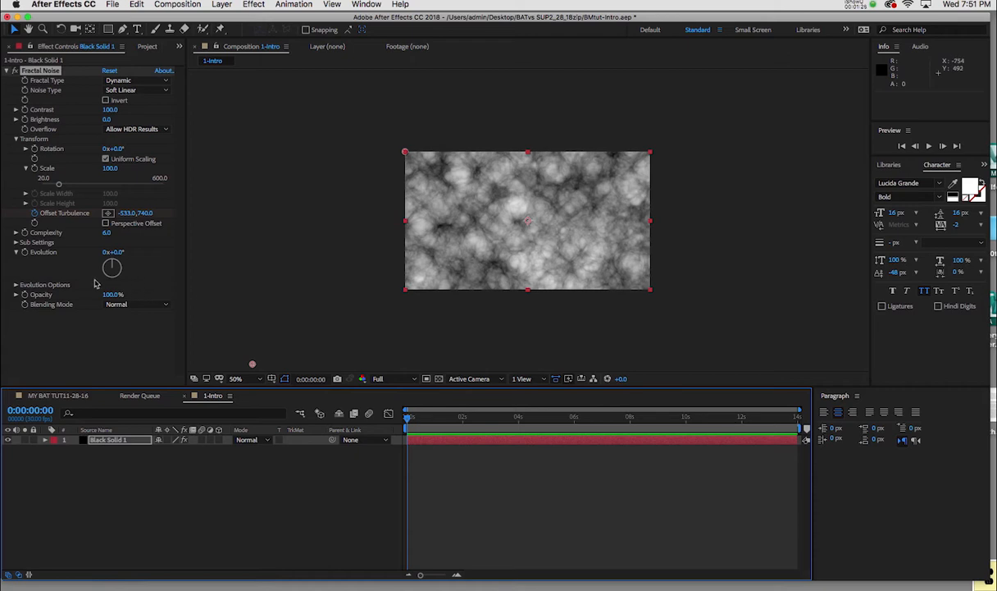
left_click(26, 252)
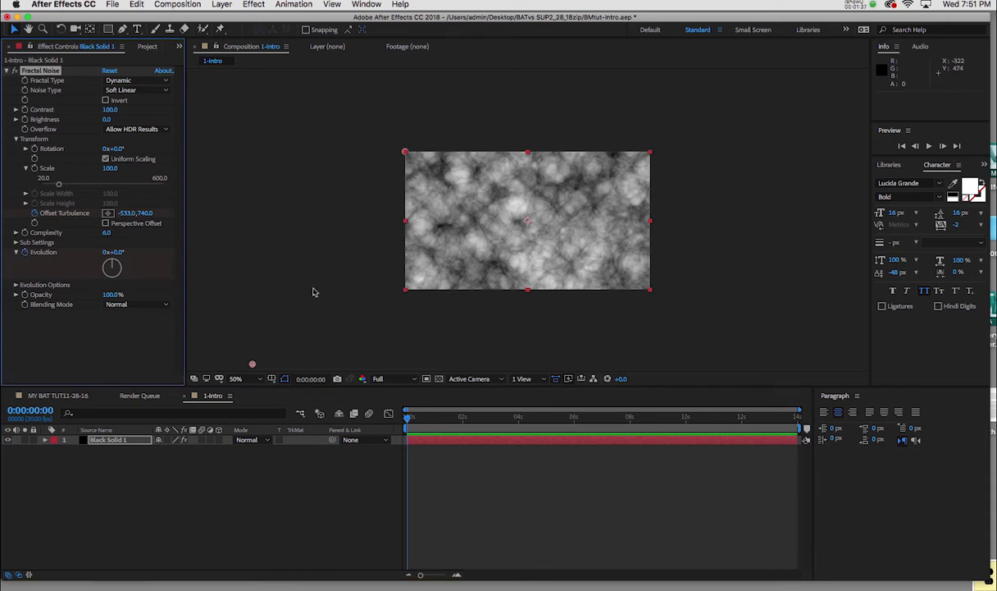
key("End")
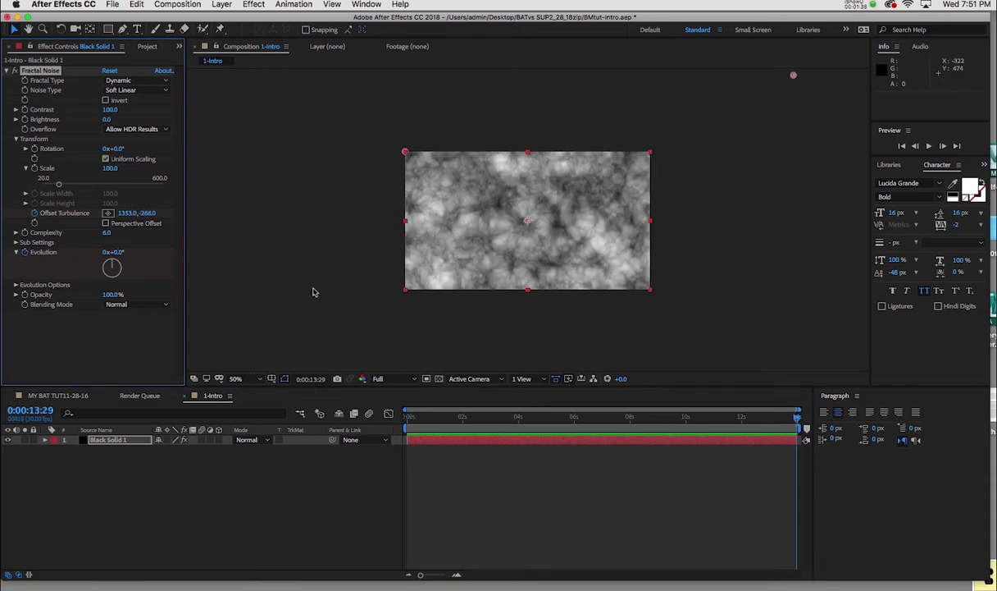
left_click(105, 253)
key("Return")
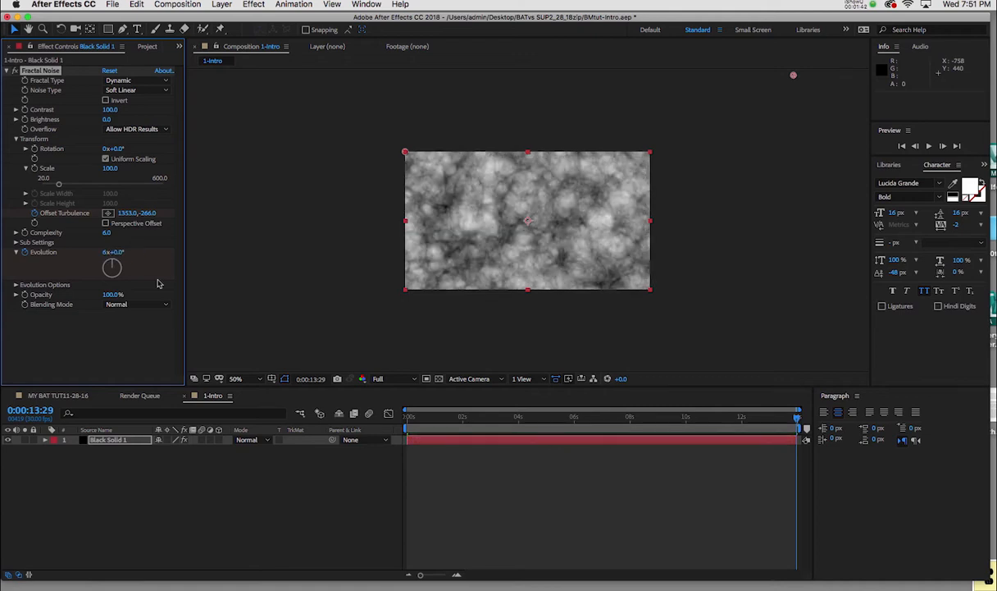
Preview the evolving cloud background from the first frame and save the project.
left_click(405, 416)
key("space")
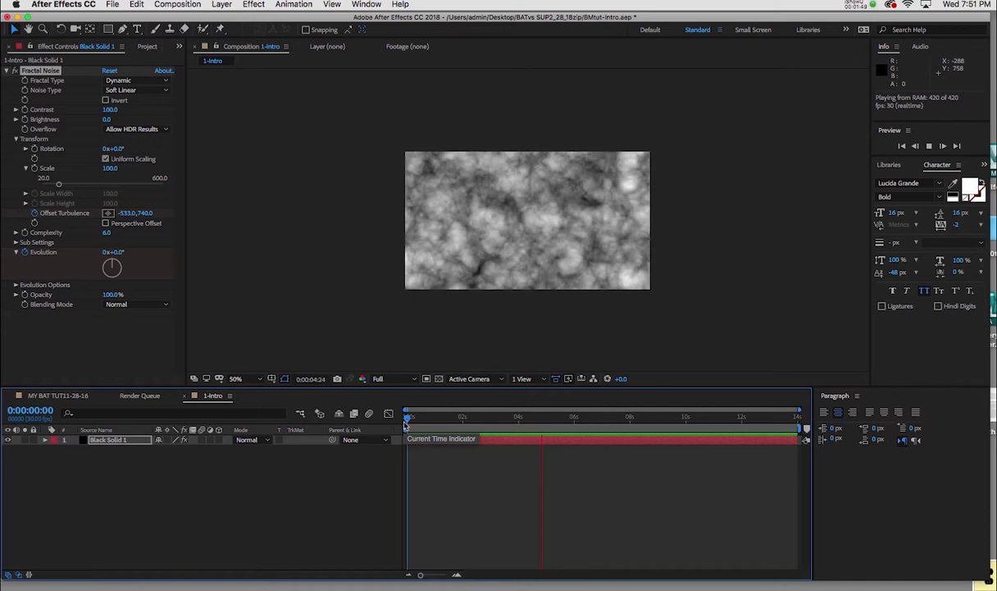
key("space")
key("super+s")
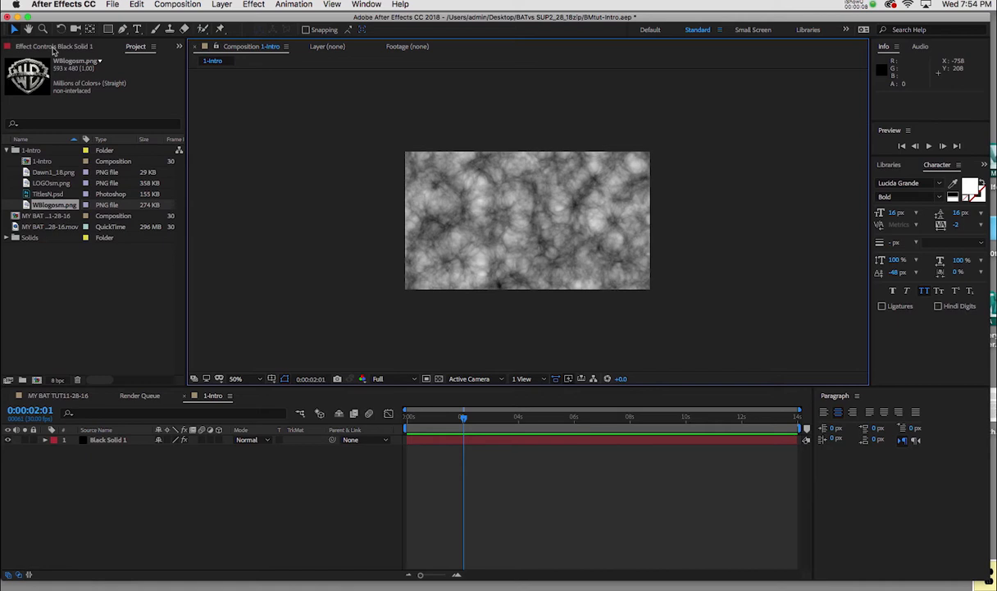
Widen the Project panel slightly so its tab sits fully beside the Effect Controls tab.
mouse_move(188, 115)
left_mouse_down()
mouse_move(310, 126)
mouse_move(185, 121)
mouse_move(205, 117)
left_mouse_up()
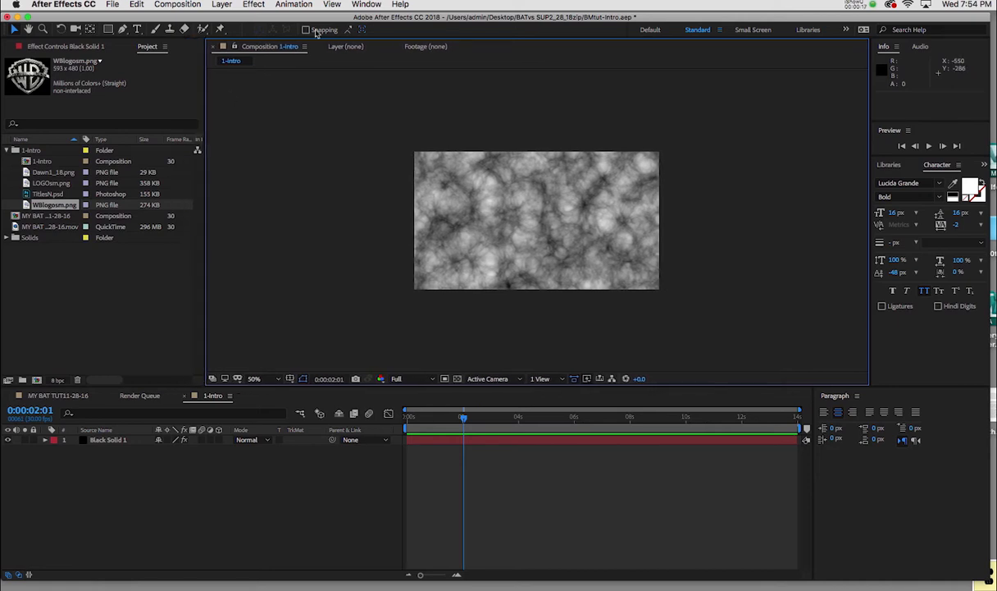
left_click(362, 5)
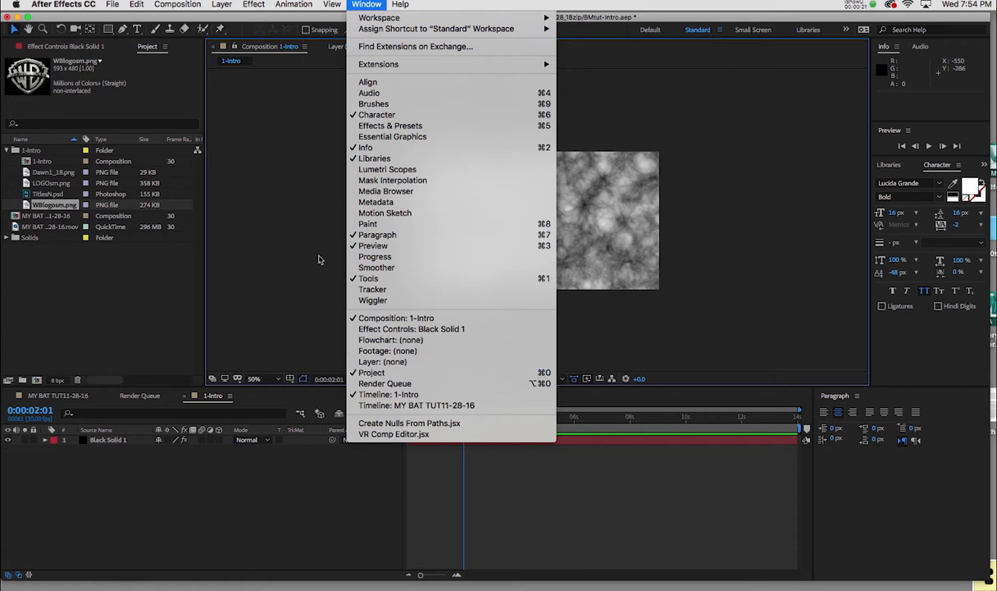
left_click(129, 281)
left_click(129, 281)
key("F3")
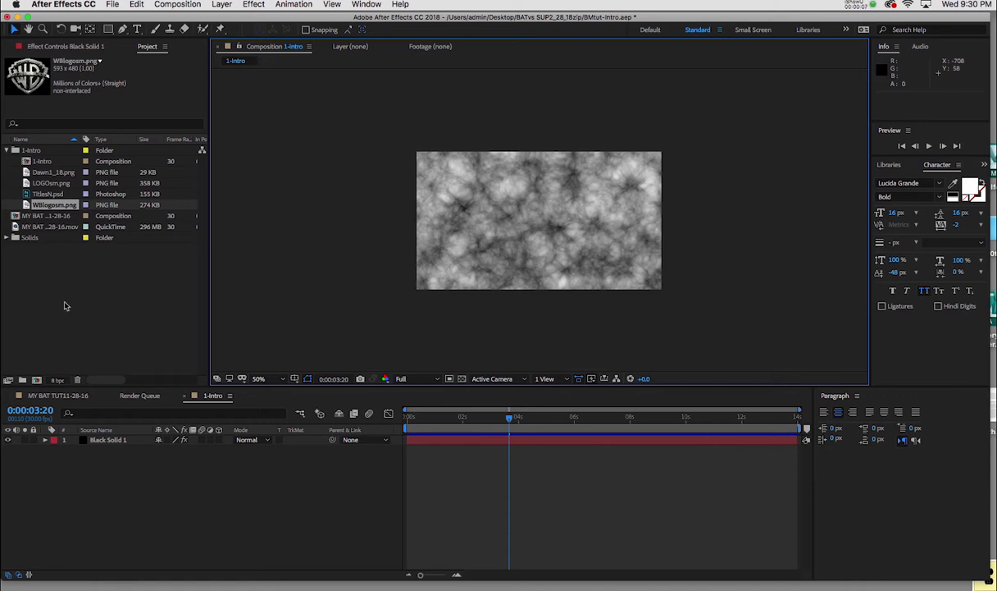
Add WBlogosm.png at the centre of the 1-Intro composition and keyframe its Scale at 0% at 0:00:02:00.
left_click_drag(27, 205, 538, 223)
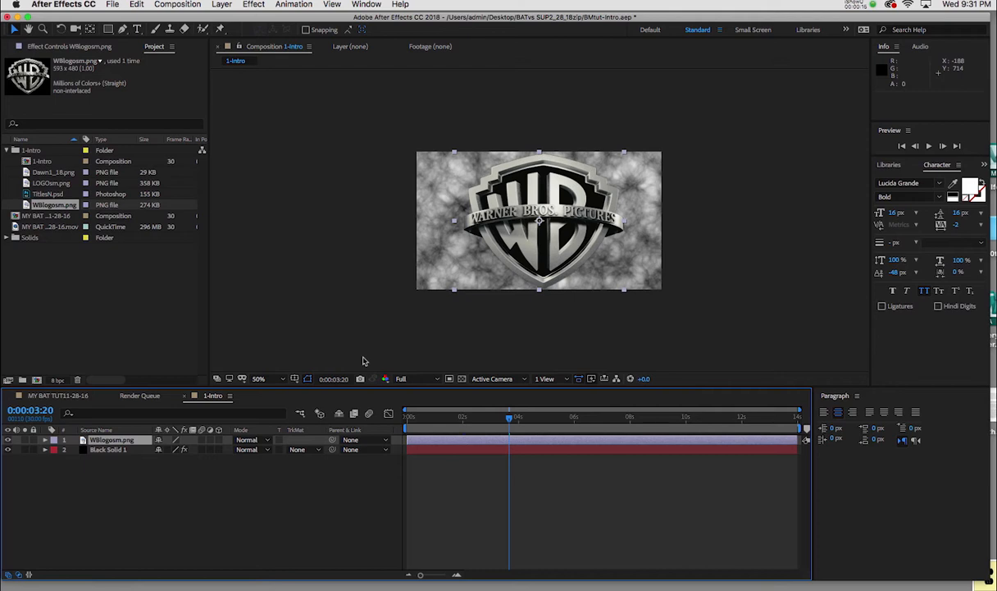
left_click(31, 410)
type("2:")
type("00")
key("Return")
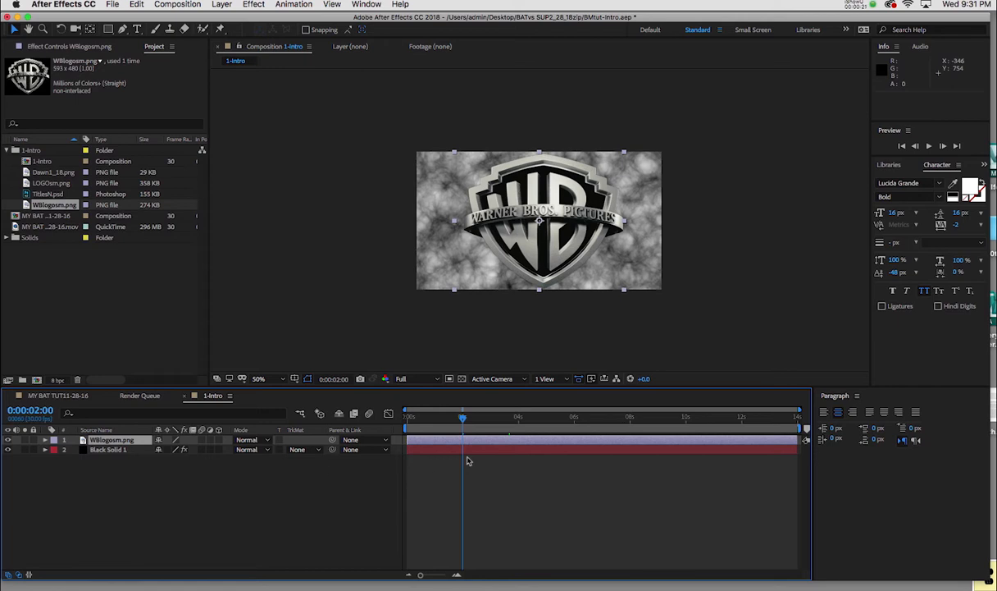
key("s")
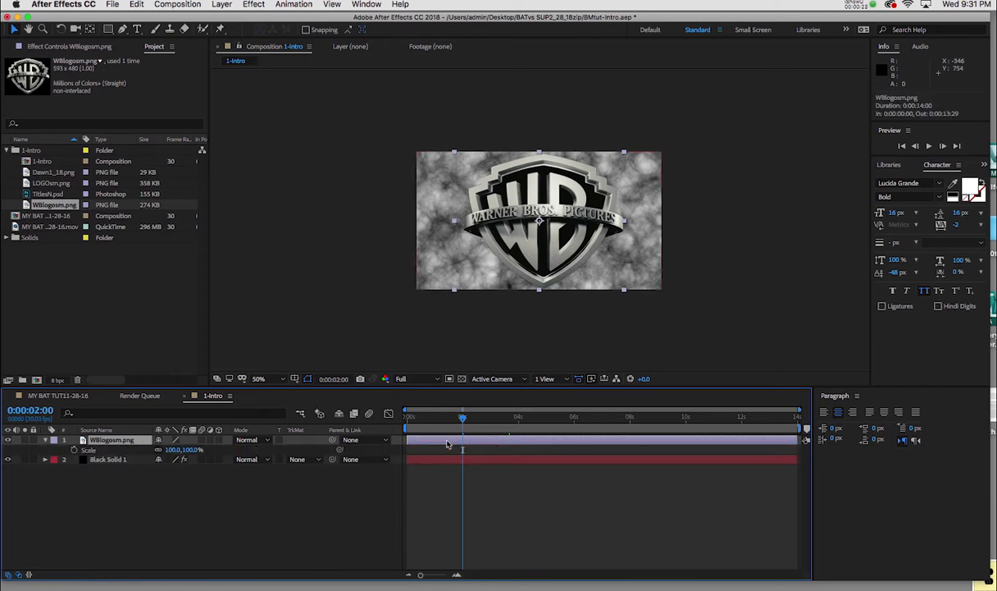
left_click(74, 450)
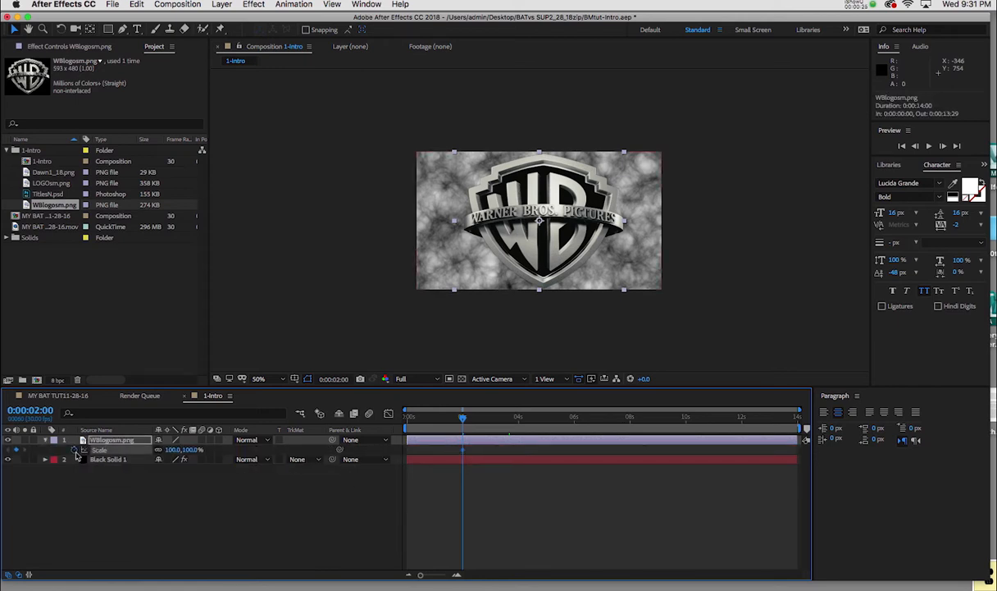
left_click(190, 451)
type("0")
key("Return")
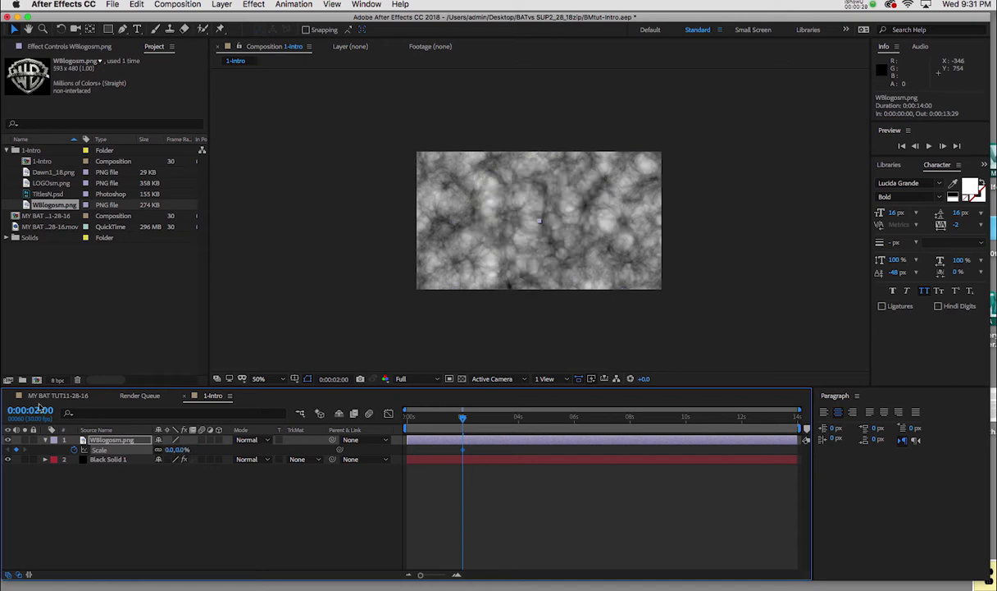
Set the WBlogosm.png layer's Scale to 80% at 0:00:04:00 and save the project.
left_click(40, 414)
type("4")
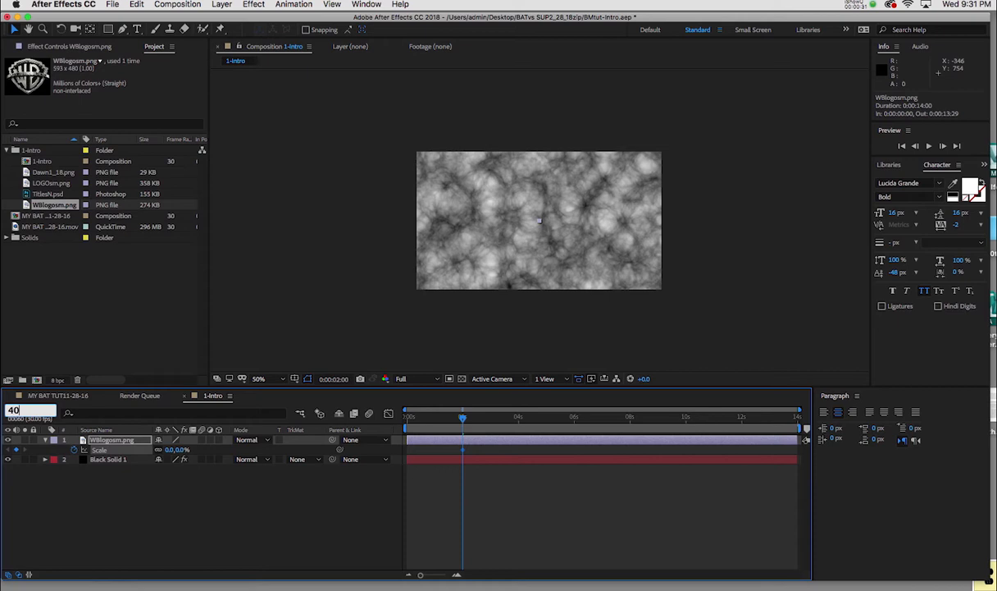
key("Return")
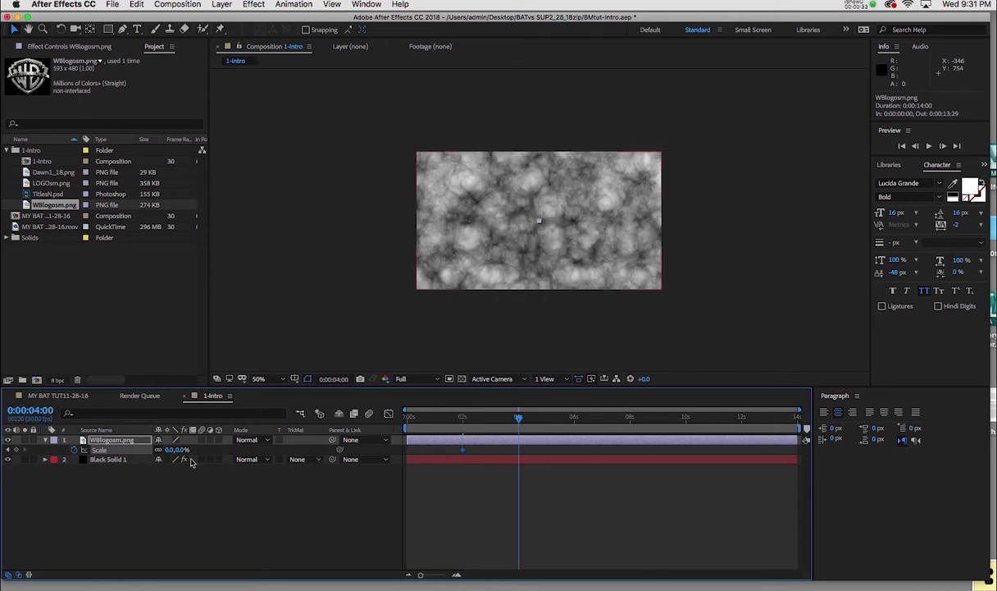
left_click(182, 450)
type("80")
key("Return")
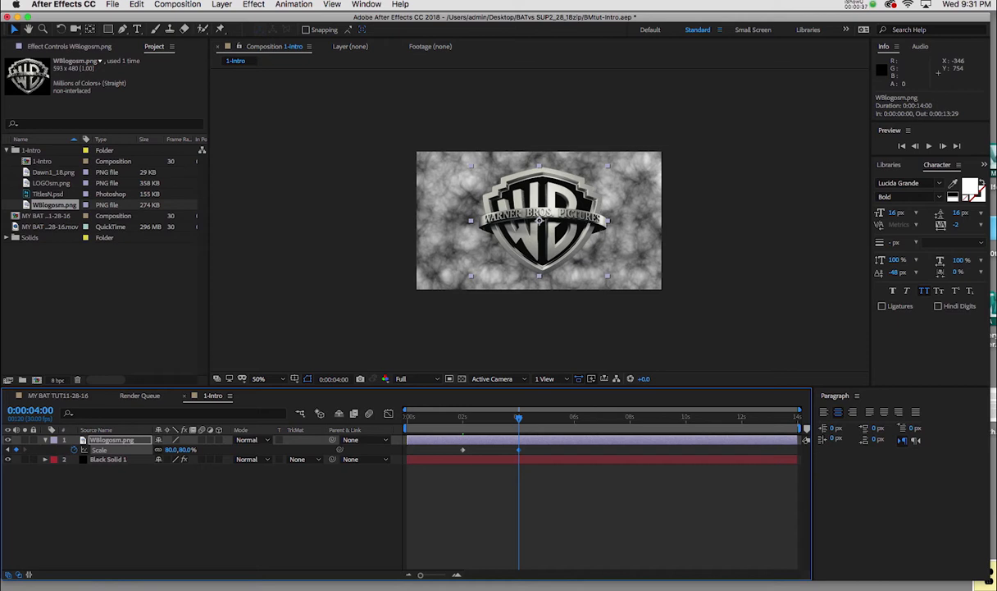
key("super+s")
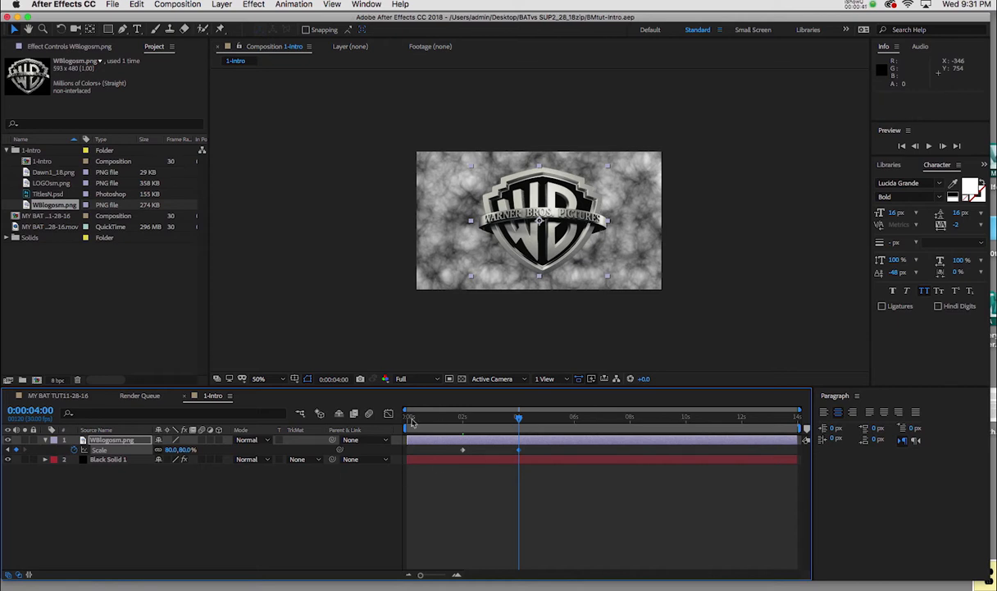
Preview the Warner Bros. logo's growth from near the start and scrub back through it.
left_click(412, 420)
key("space")
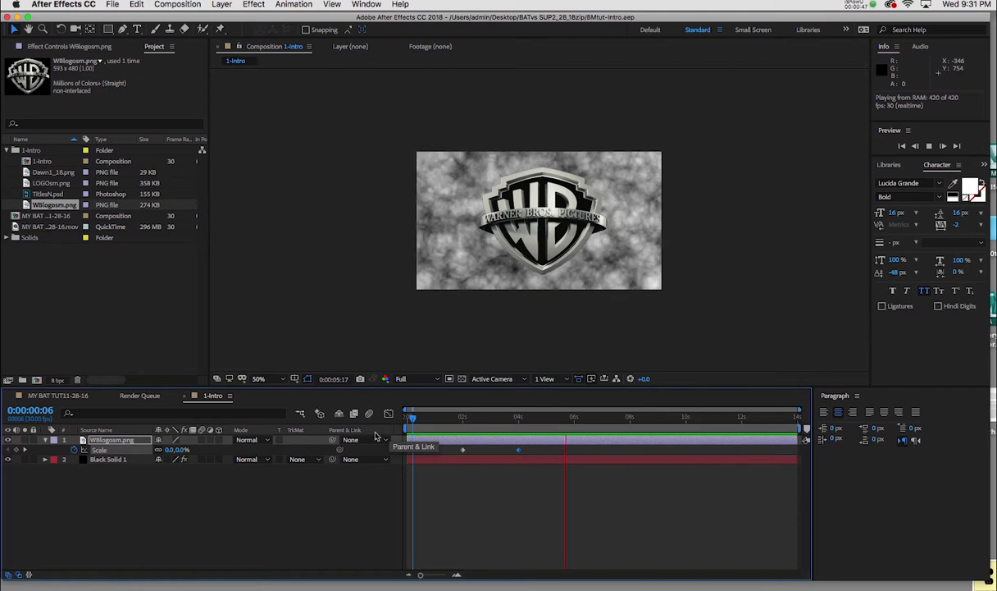
key("space")
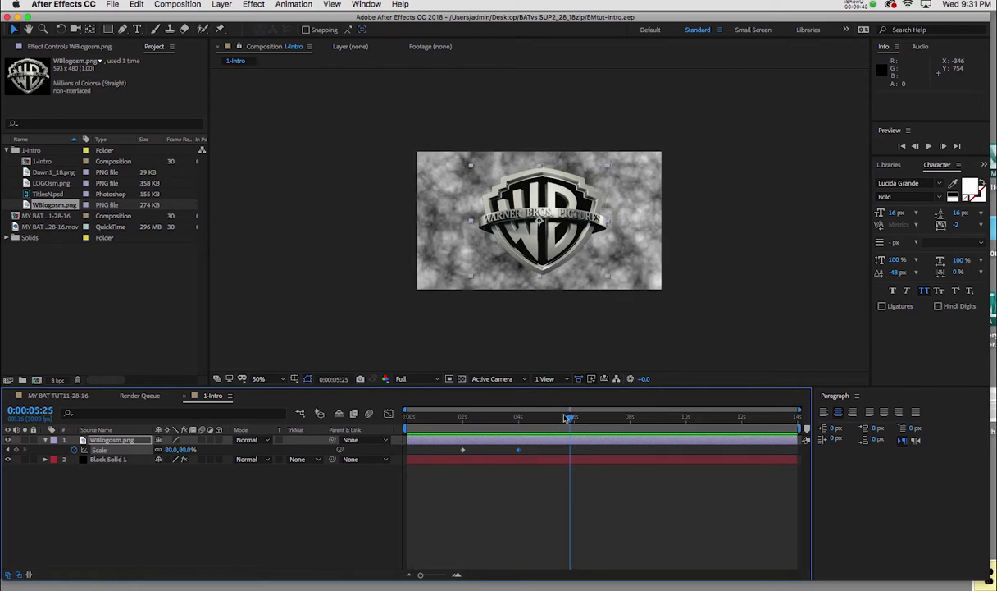
left_click_drag(571, 418, 493, 422)
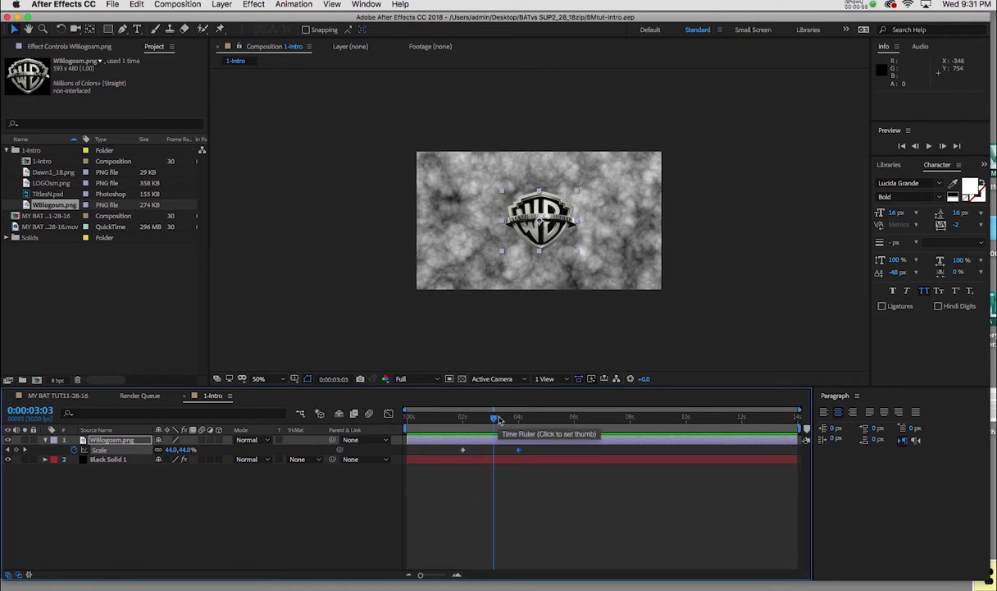
Trim the start of the WBlogosm.png layer to its first Scale keyframe at 0:00:02:00.
left_click_drag(495, 419, 462, 420)
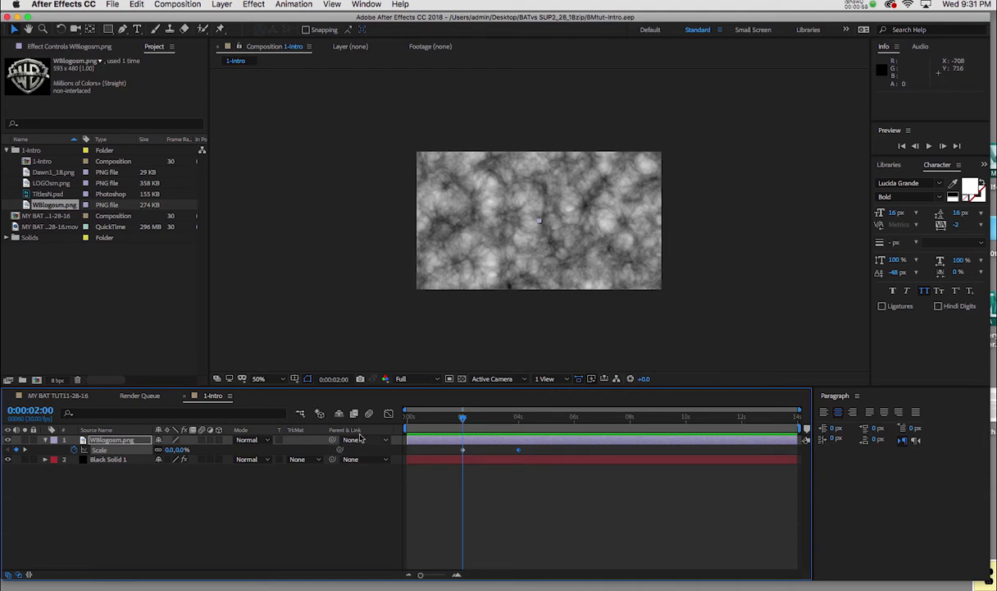
left_click(440, 443)
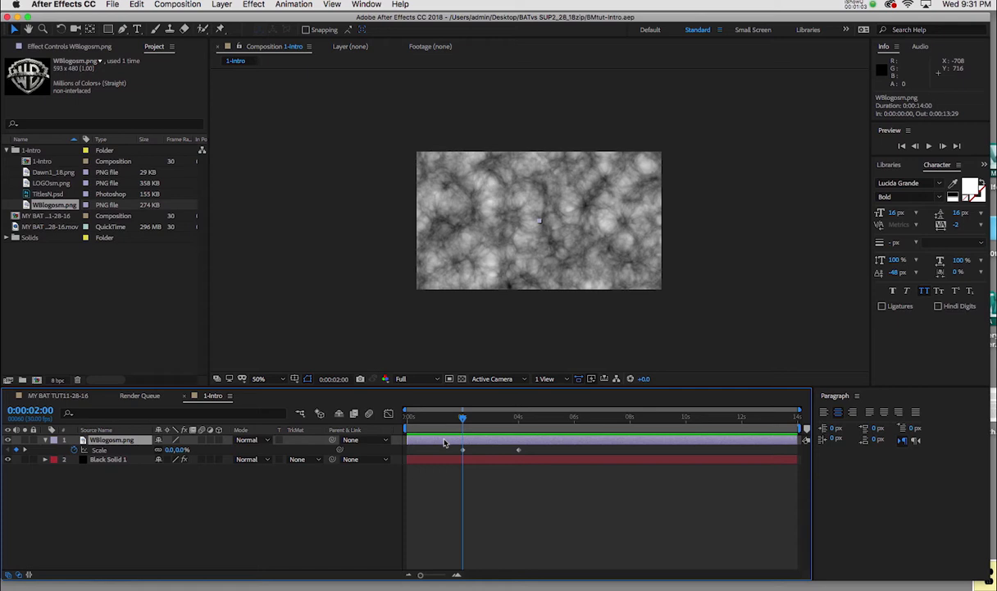
key("alt+bracketleft")
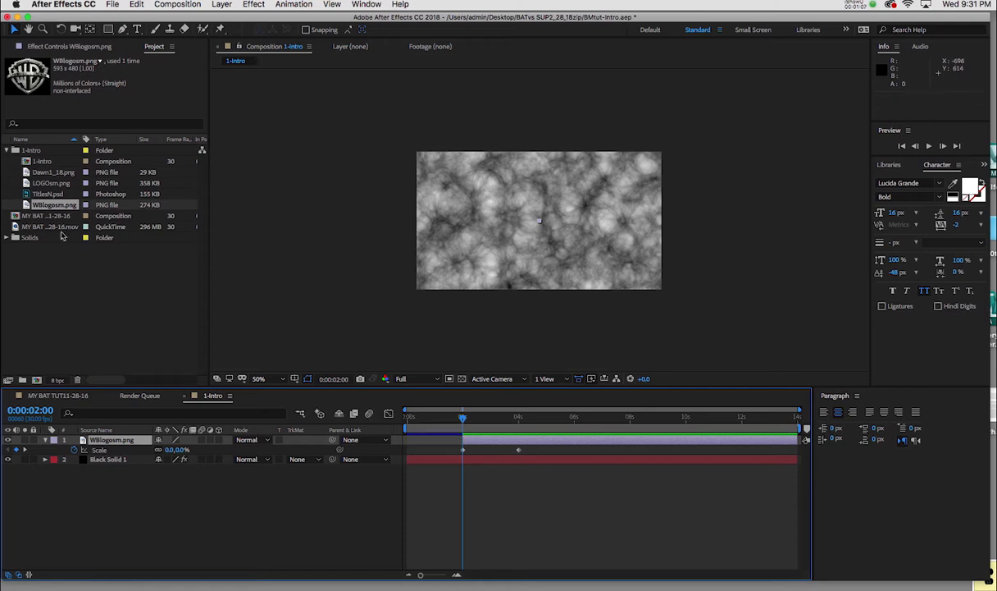
Add LOGOsm.png at the centre of the composition and move its layer to start at 0:00:02:00.
left_click(35, 183)
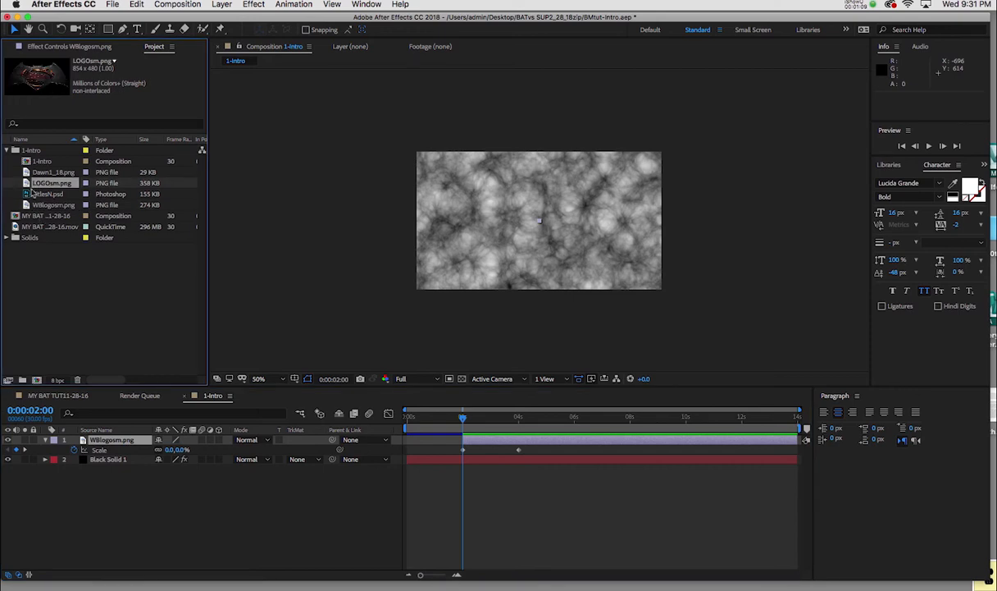
left_click_drag(30, 185, 518, 215)
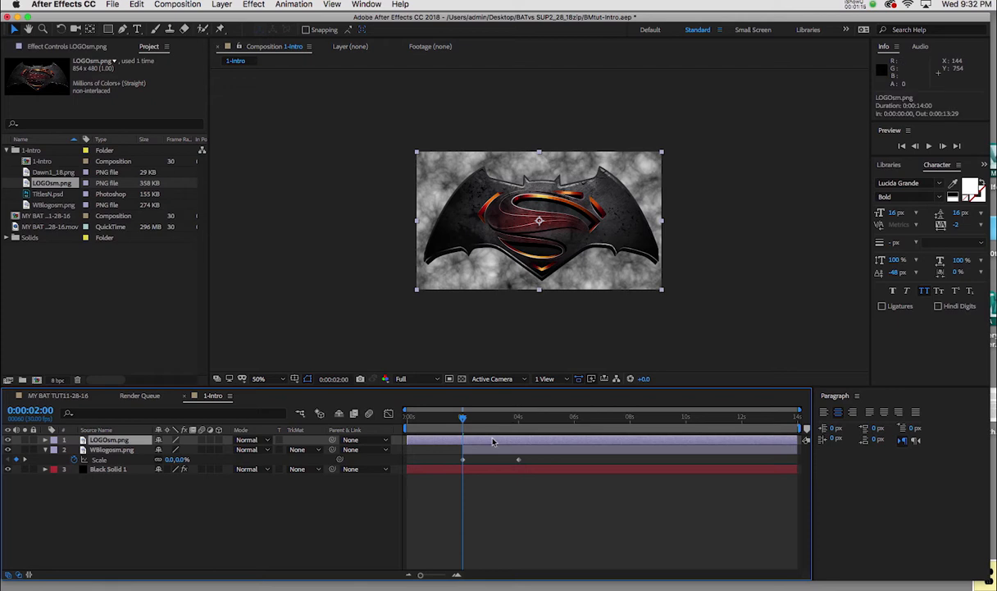
key("bracketleft")
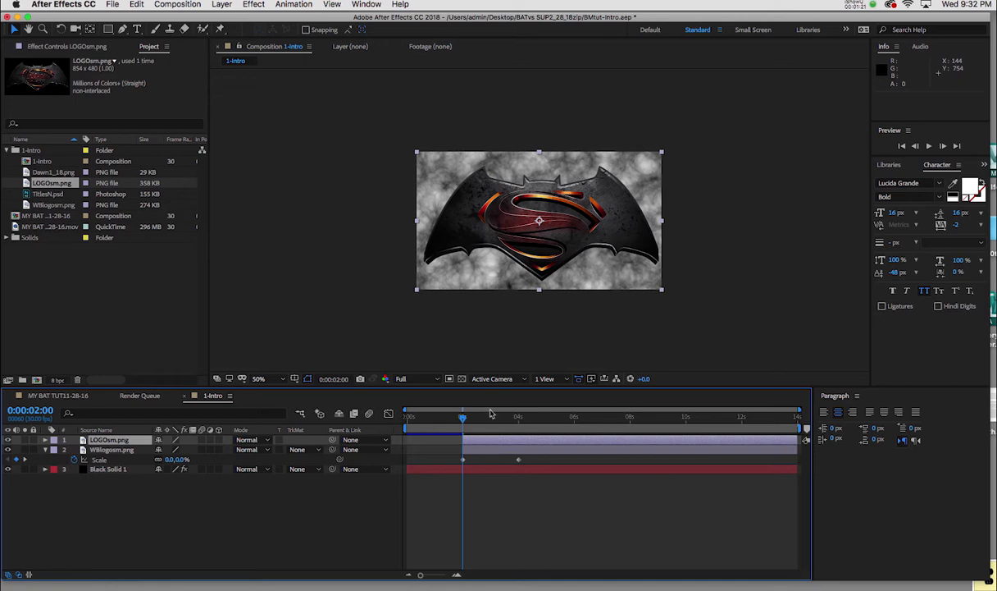
Start keyframing the LOGOsm.png layer's Scale at 0:00:02:00 with a value of 0%.
key("s")
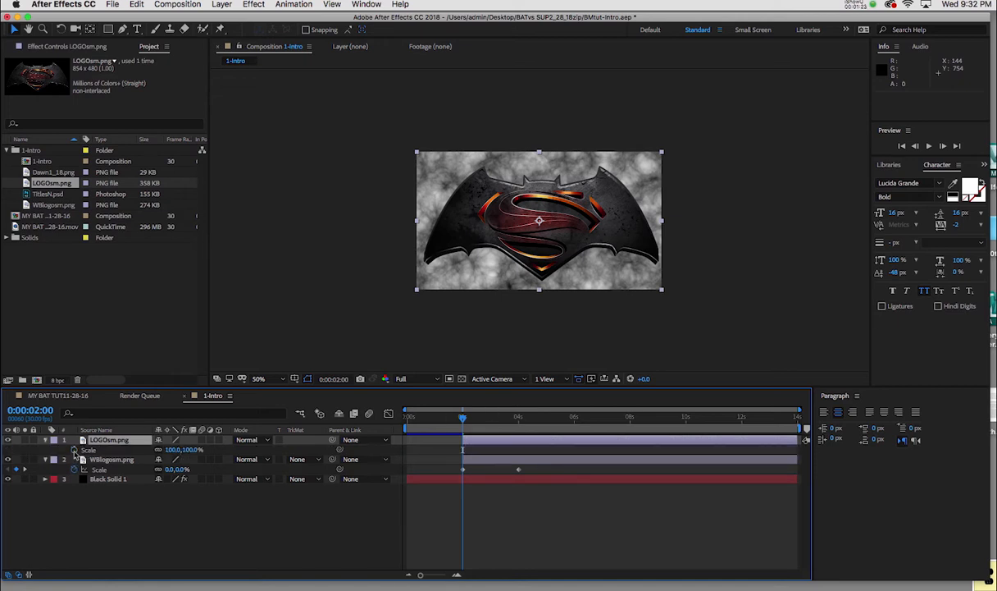
left_click(75, 450)
left_click(190, 451)
type("0")
key("Return")
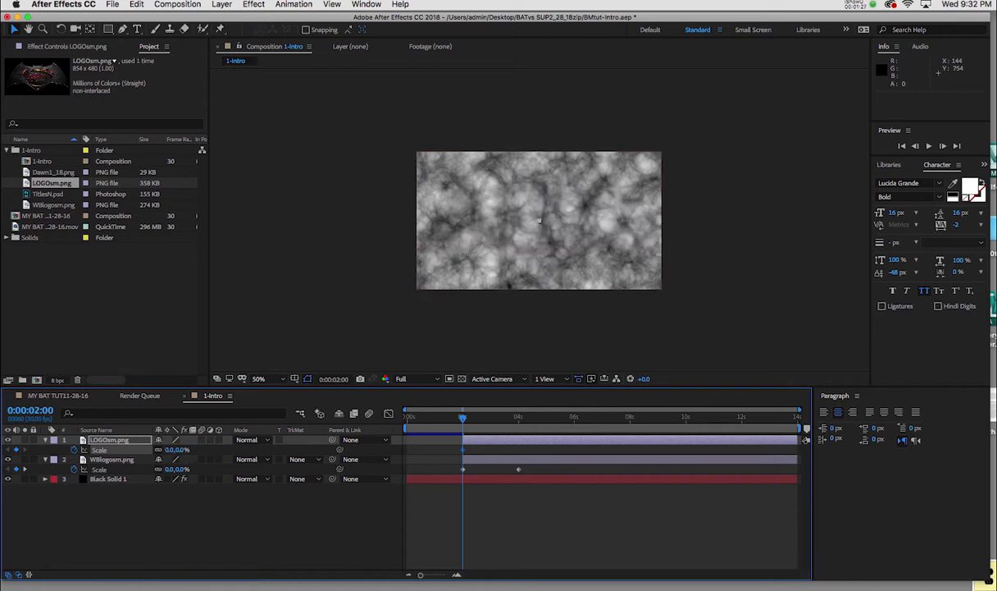
Go to 0:00:04:00 and undo the last Scale value change on the LOGOsm.png layer.
left_click(30, 410)
type("400")
key("Return")
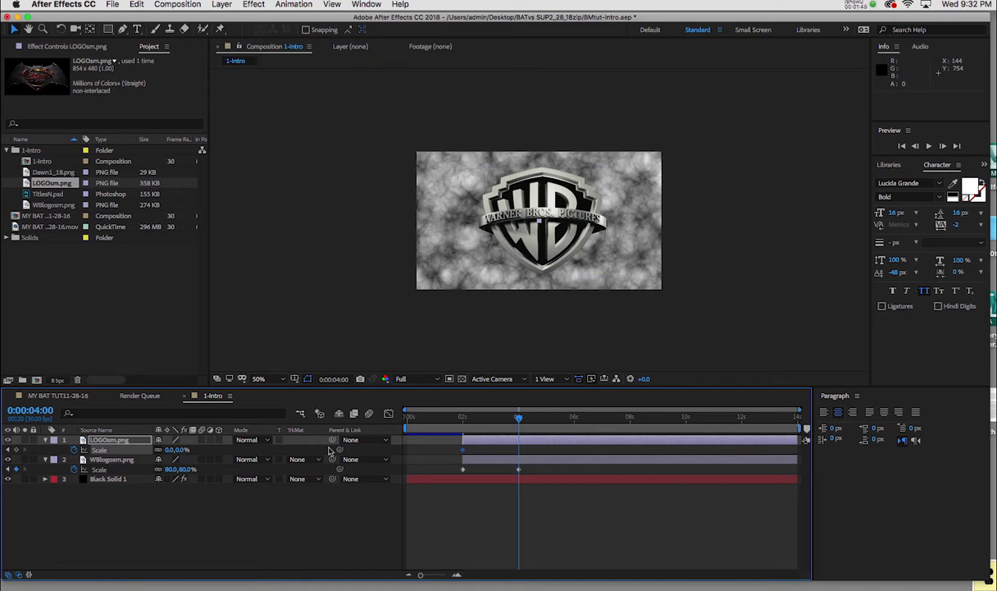
key("super+z")
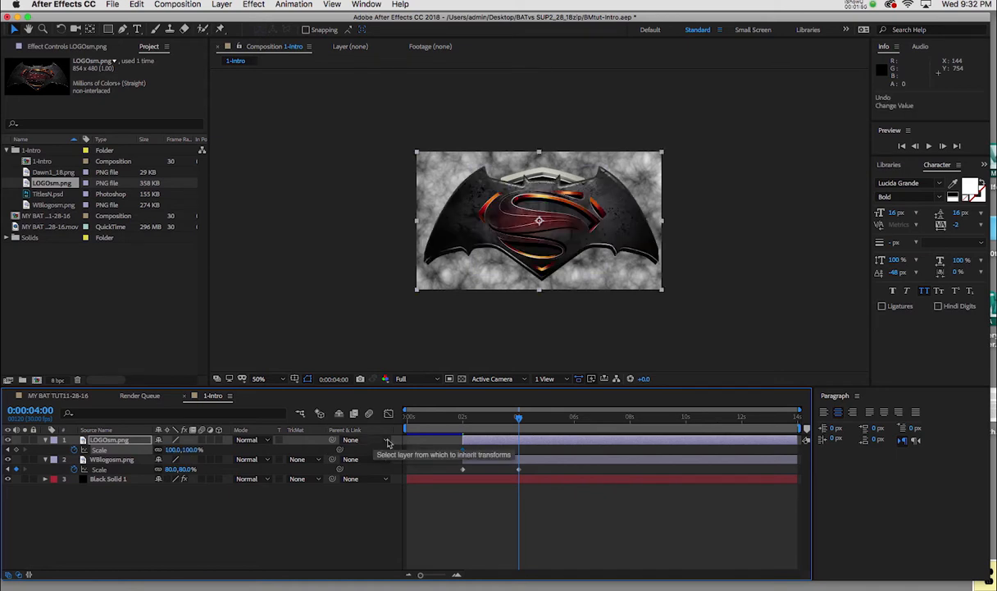
Set the LOGOsm.png layer's Scale to 80% at 0:00:04:00 and save the project.
left_click(193, 451)
type("80")
key("Return")
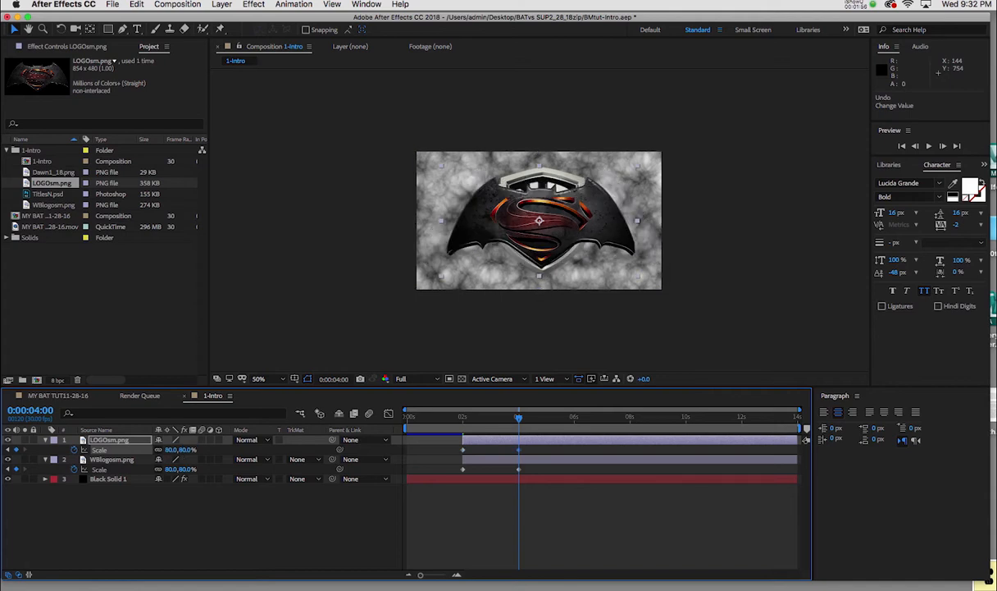
key("super+s")
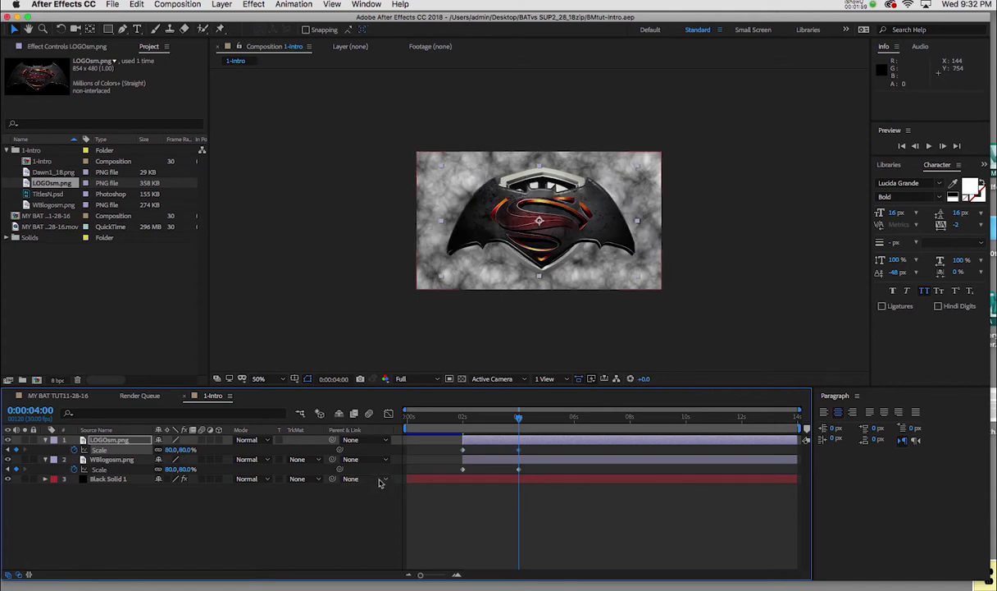
Slide the LOGOsm.png layer to start at about 0:00:03:00 and bring the WBlogosm.png layer above it.
left_click_drag(489, 443, 516, 443)
left_click(492, 461)
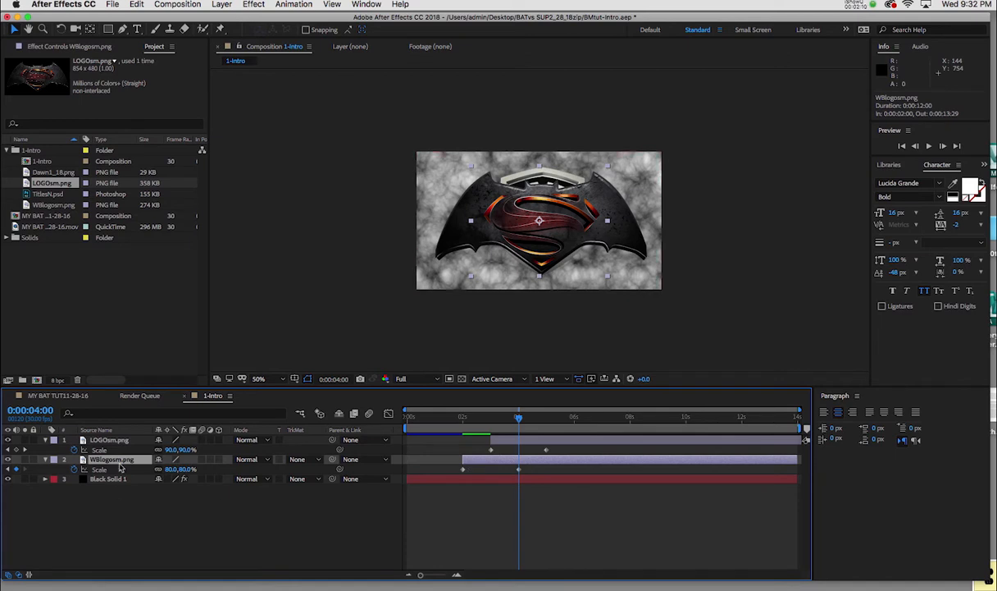
key("super+bracketright")
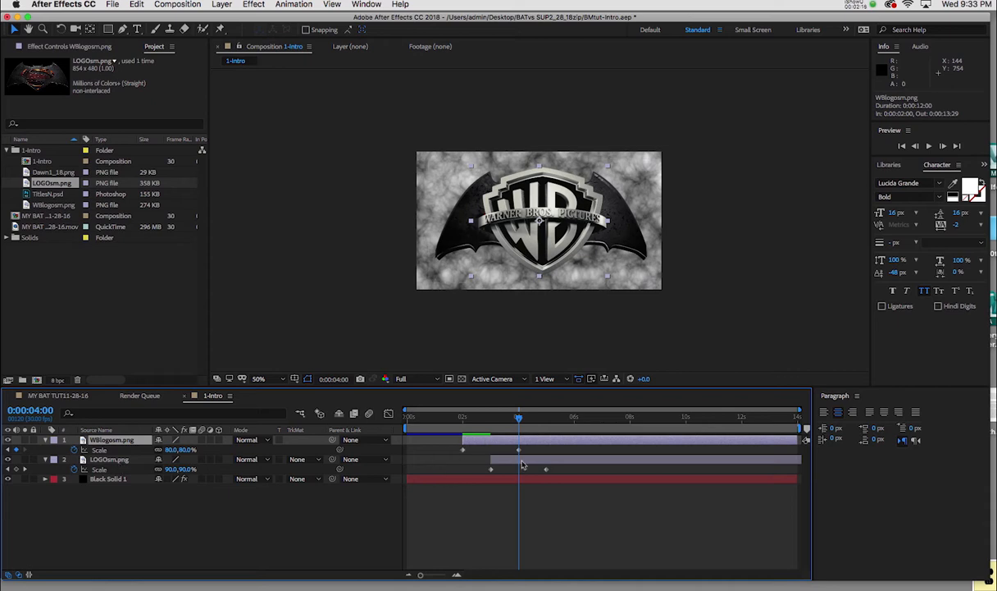
Slide the LOGOsm.png layer earlier to start at 0:00:02:05 and hide it.
left_click(562, 465)
left_click_drag(562, 466, 538, 469)
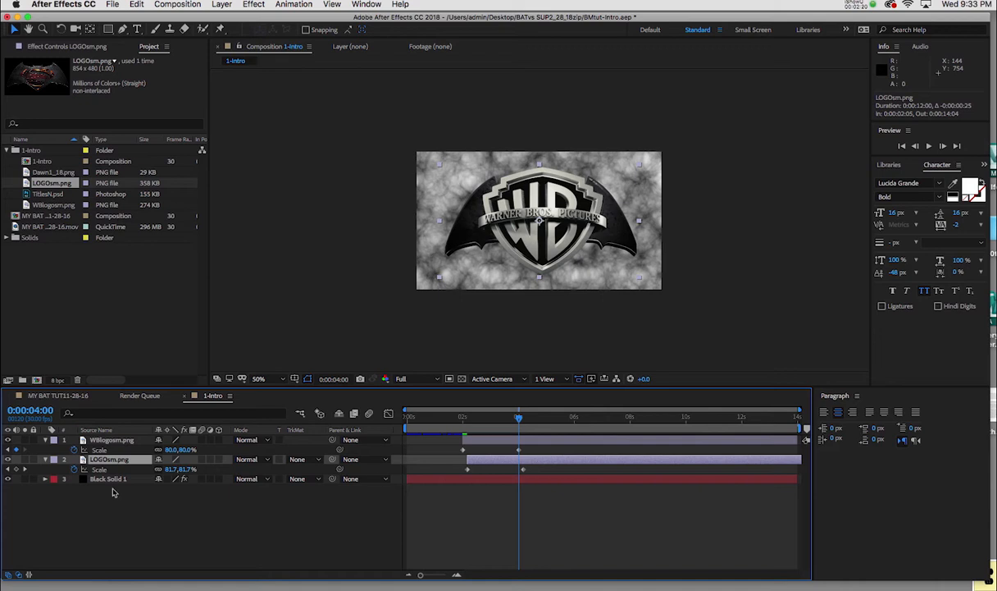
left_click(7, 459)
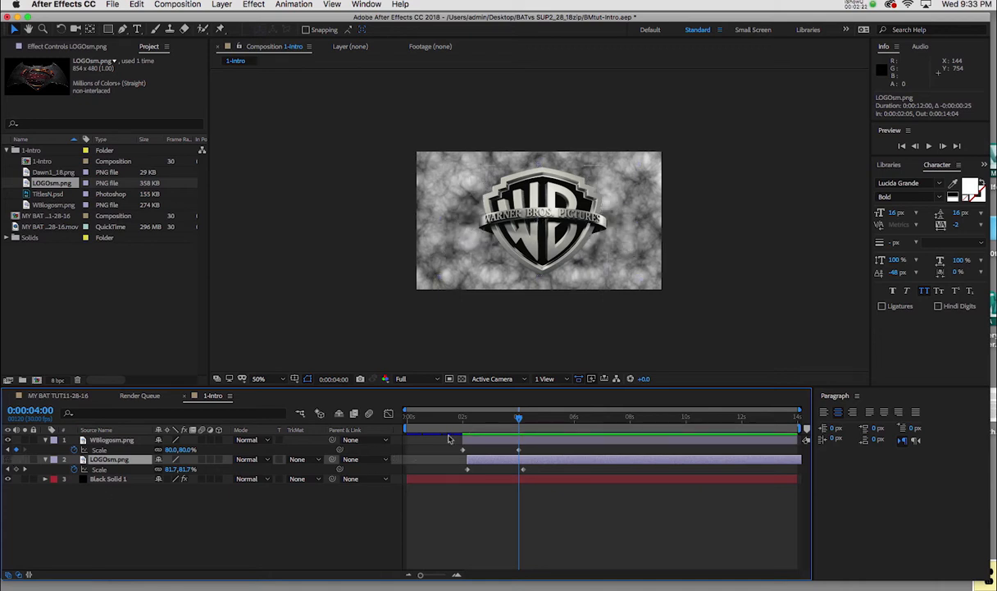
Scrub the MY BAT TUT11-28-16 reference composition to about 0:00:04:21 to examine the logo shatter, and return to 1-Intro.
mouse_move(517, 420)
left_mouse_down()
mouse_move(443, 420)
mouse_move(527, 420)
left_mouse_up()
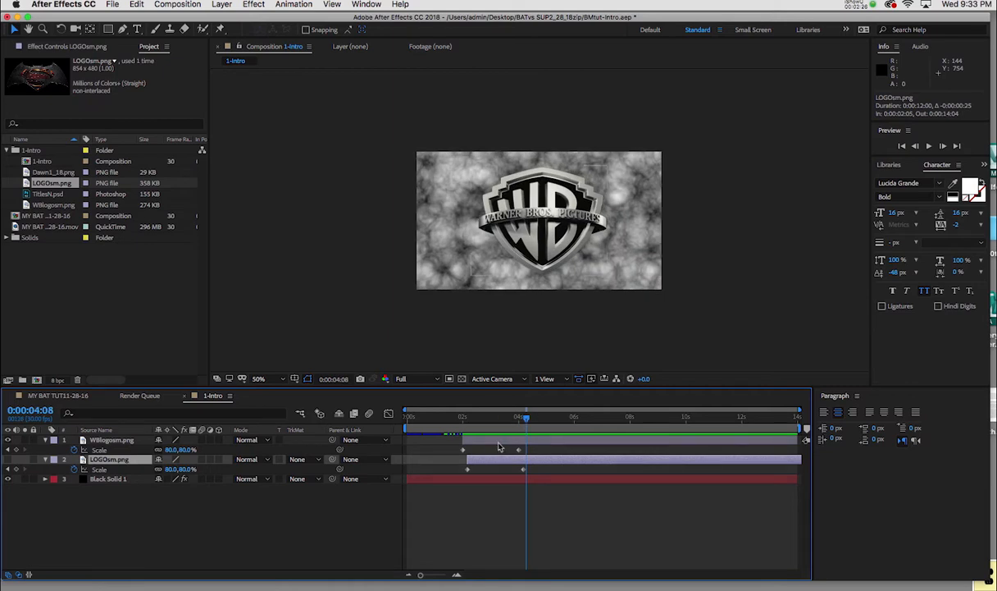
left_click(69, 397)
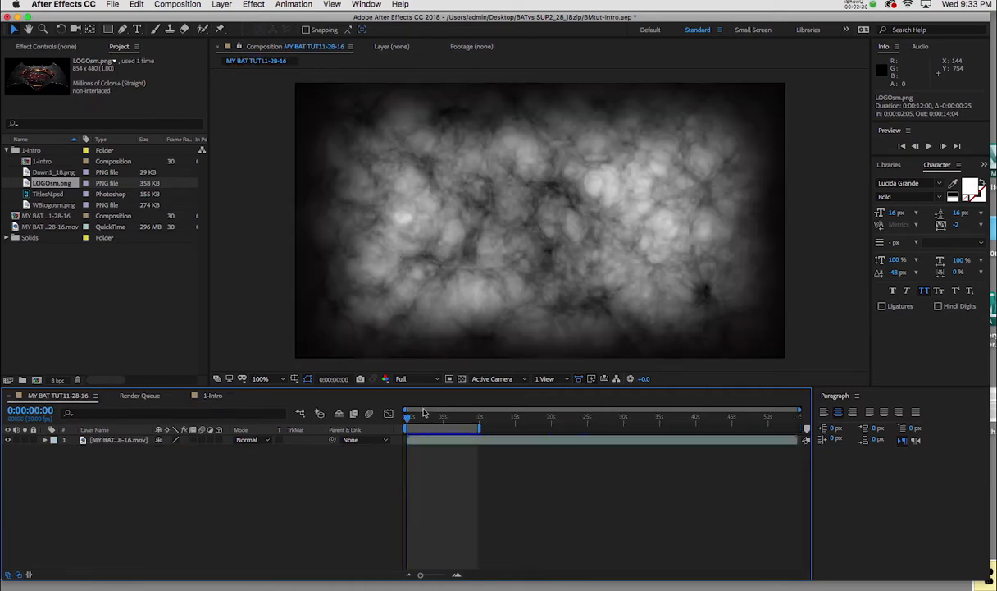
left_click_drag(411, 419, 442, 431)
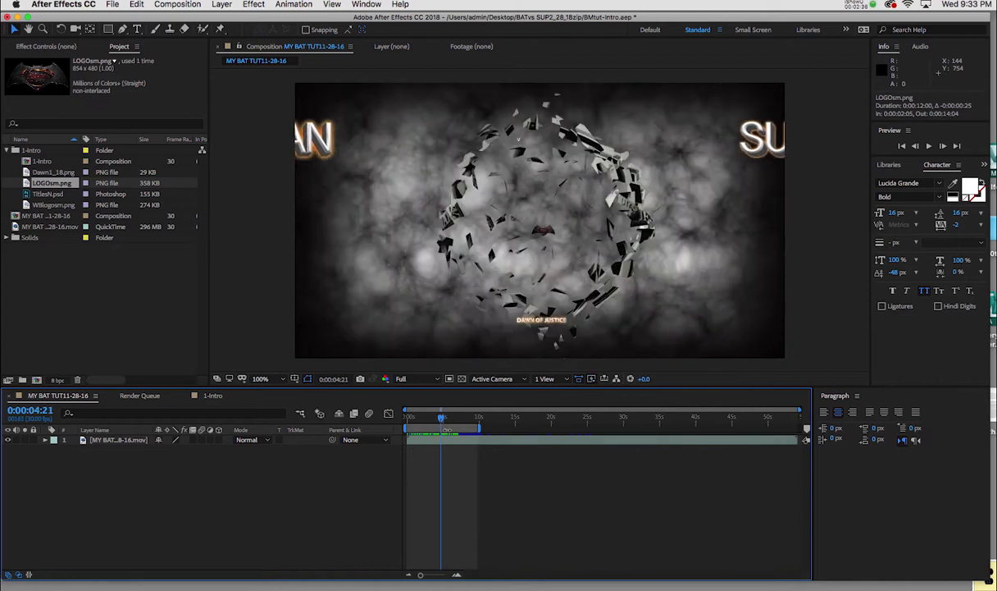
left_click(212, 397)
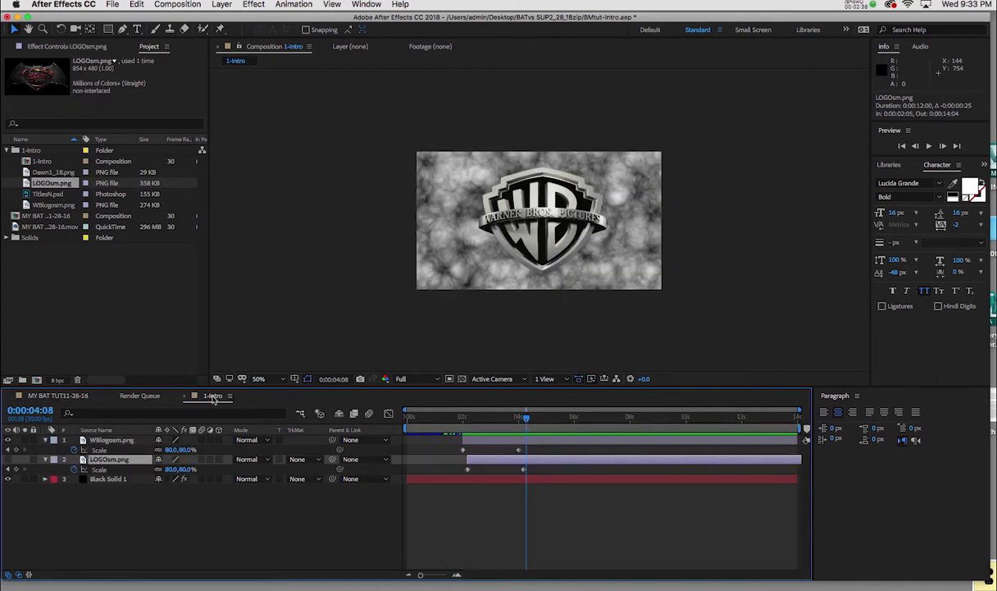
Pre-compose the WBlogosm.png layer as WBlogosmSHATTER, moving all attributes into the new composition.
left_click(549, 443)
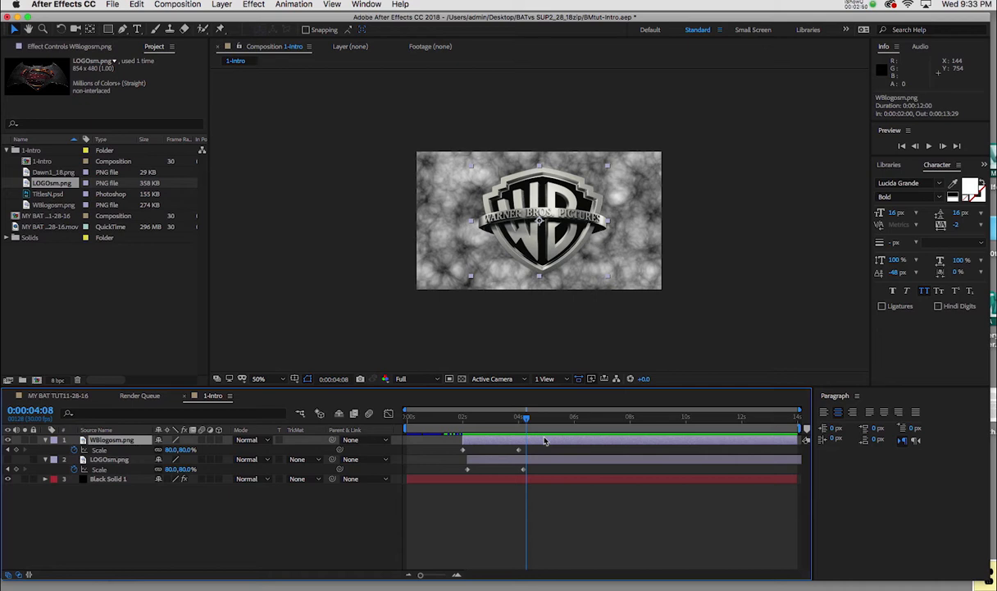
key("j")
key("j")
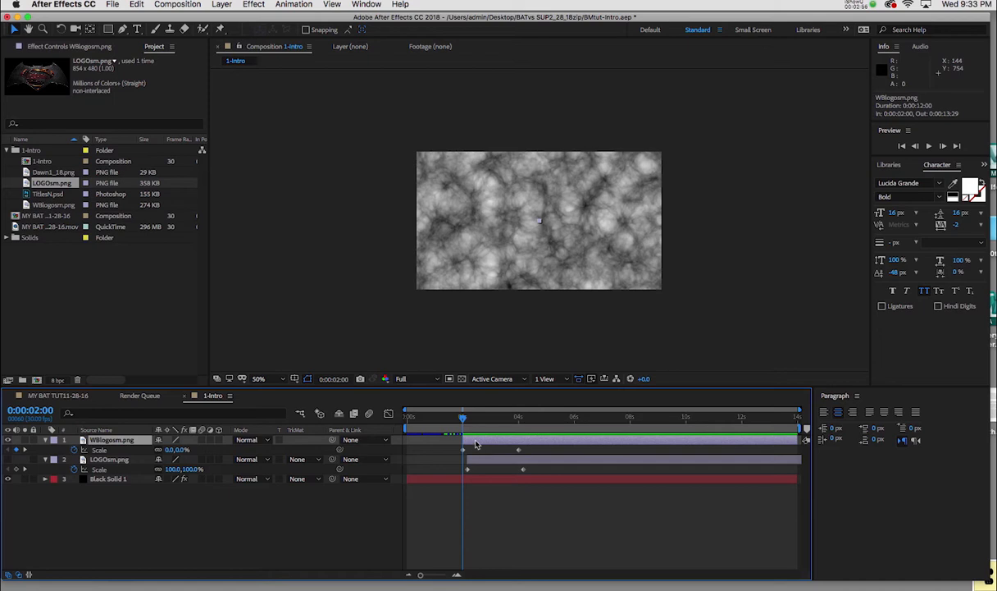
left_click(220, 5)
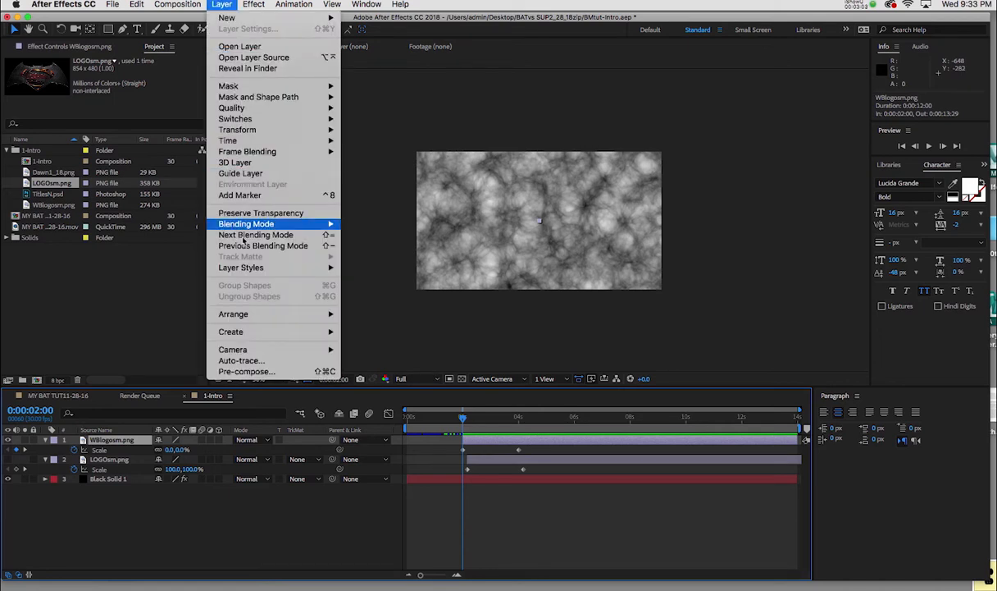
left_click(245, 372)
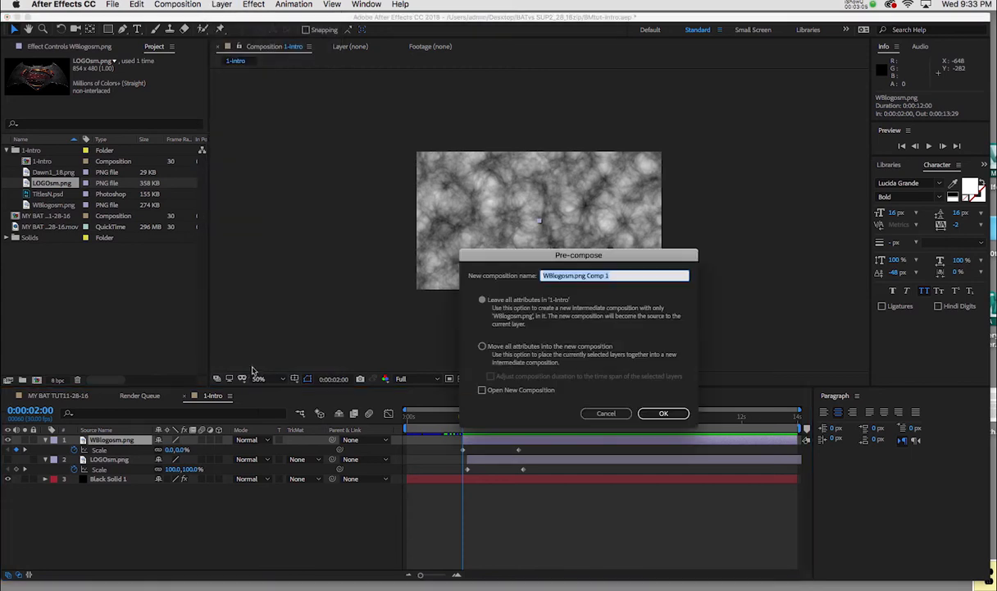
left_click(483, 348)
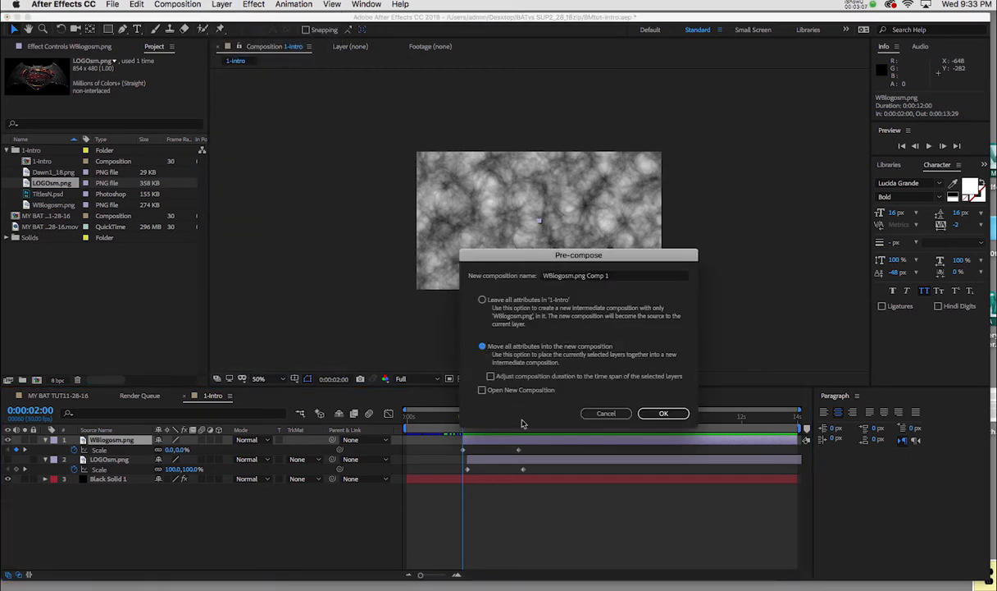
left_click(621, 278)
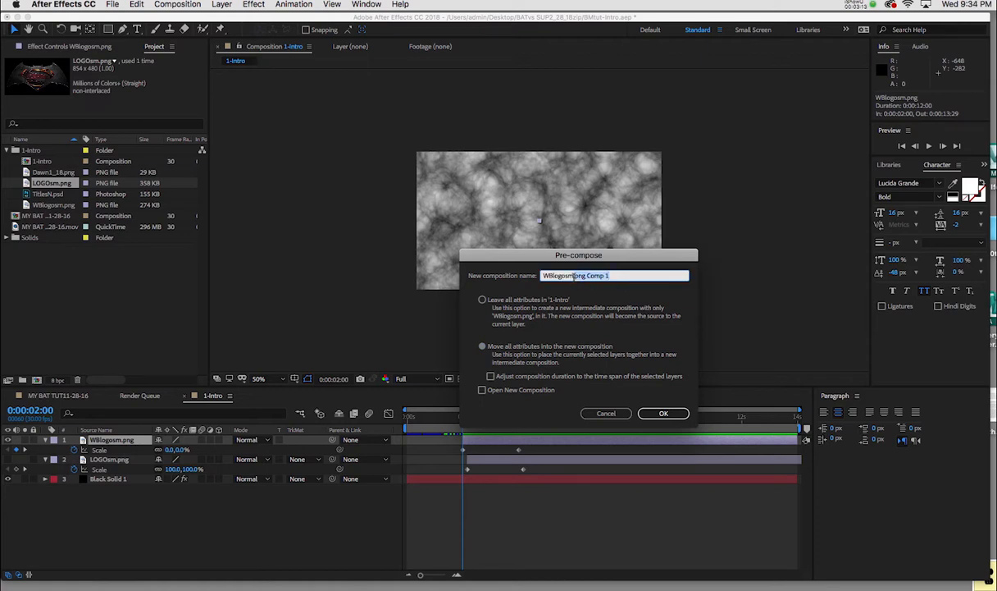
type("S")
type("R")
key("Return")
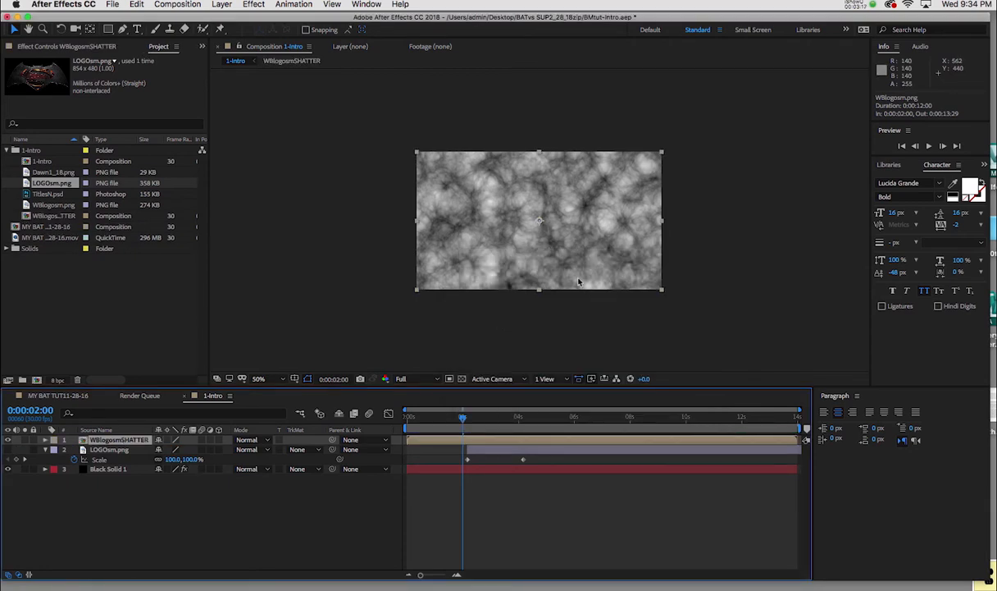
Trim the start of the WBlogosmSHATTER layer to 0:00:02:05, matching the LOGOsm.png layer's in point.
left_click(485, 449)
key("i")
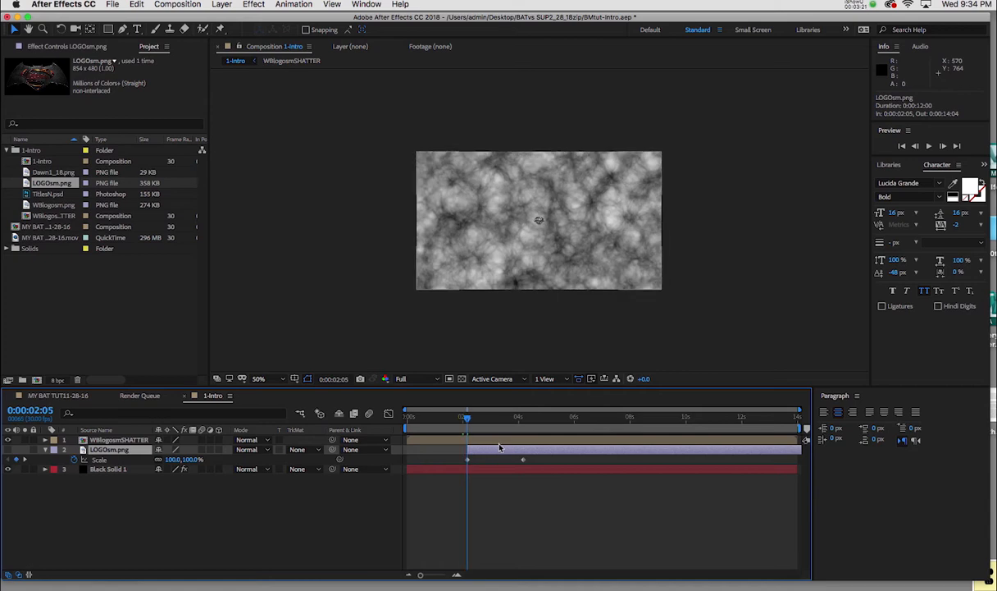
key("super+Up")
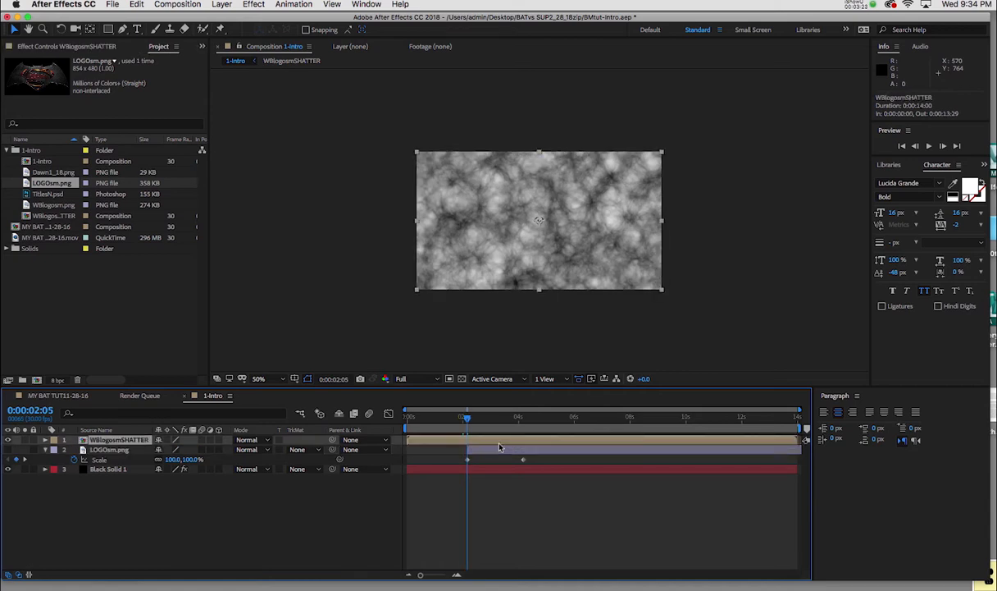
key("bracketleft")
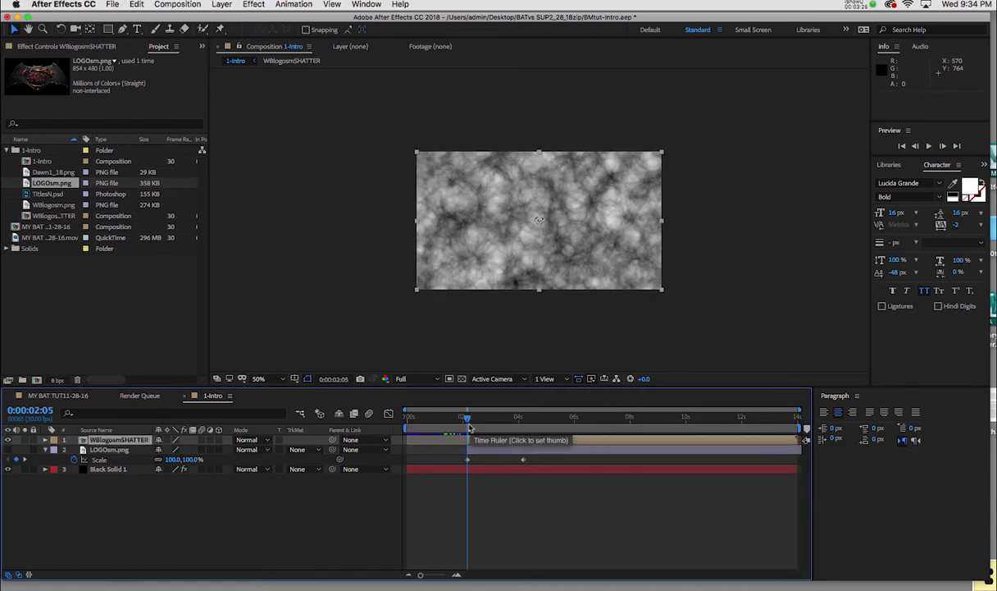
Apply the Shatter simulation effect to the WBlogosmSHATTER layer and set its View to Rendered.
left_click_drag(467, 419, 515, 424)
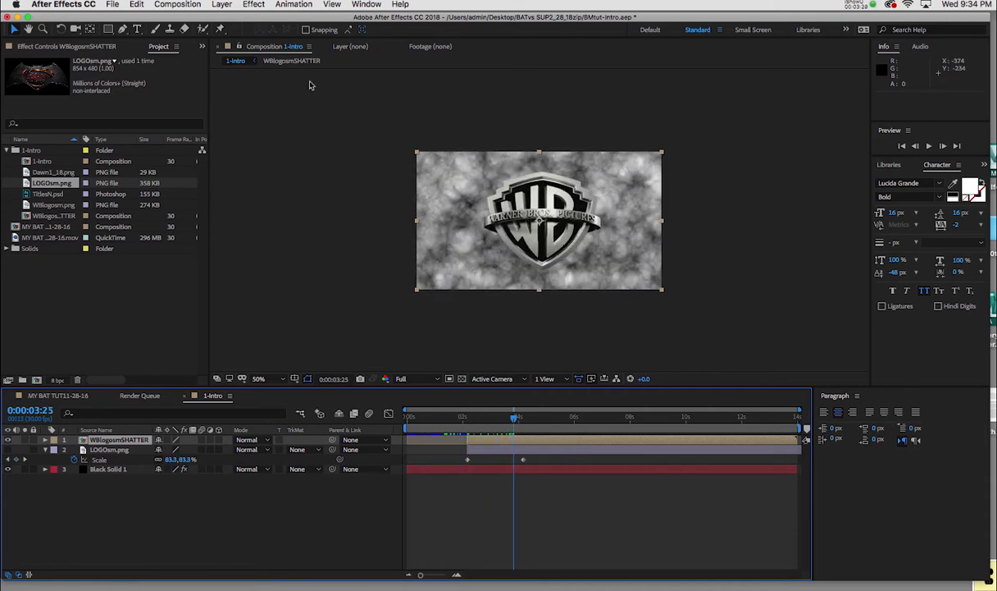
left_click(255, 5)
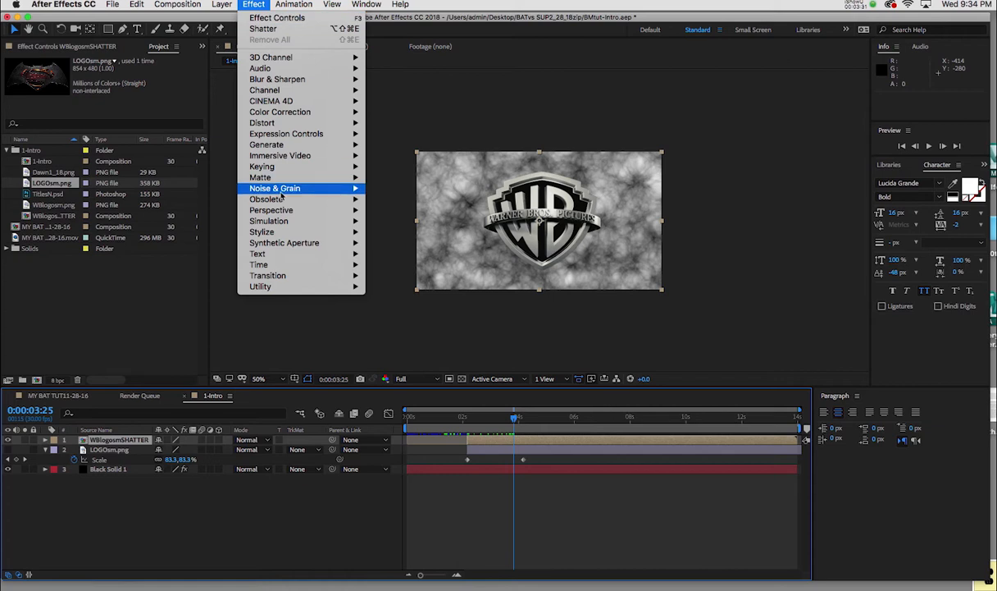
mouse_move(290, 223)
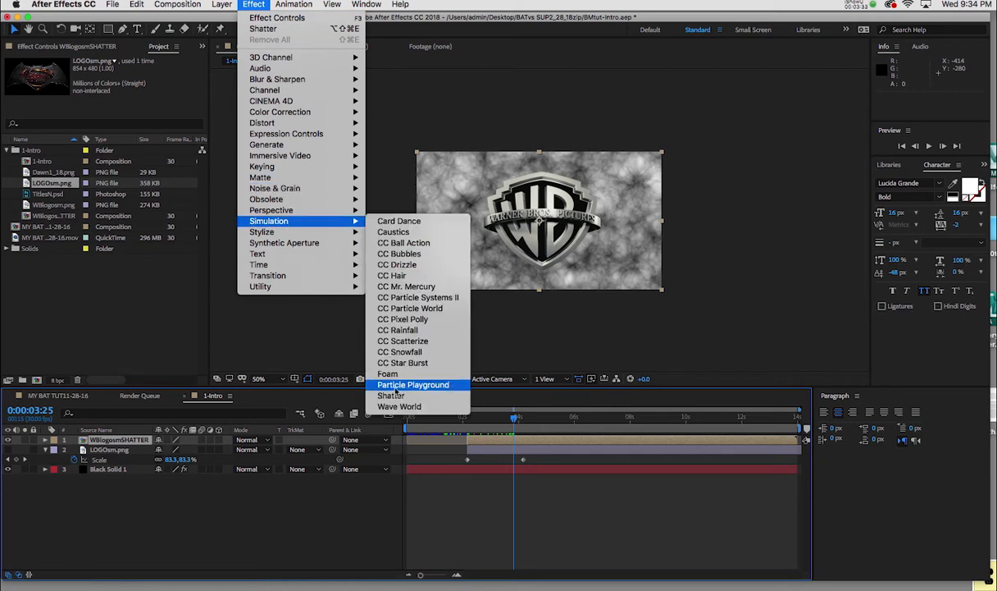
left_click(391, 395)
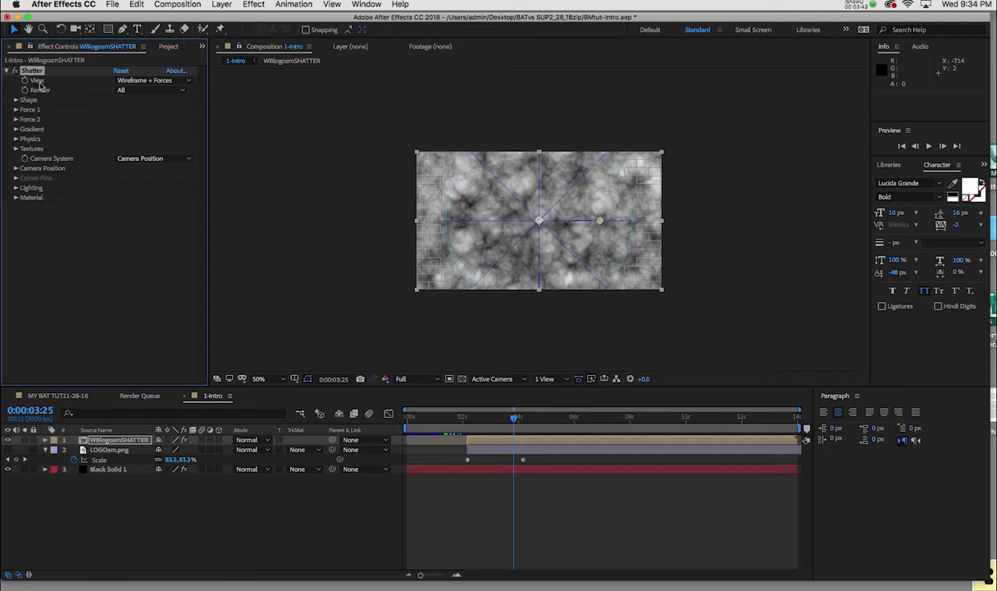
left_click(144, 81)
left_click(145, 93)
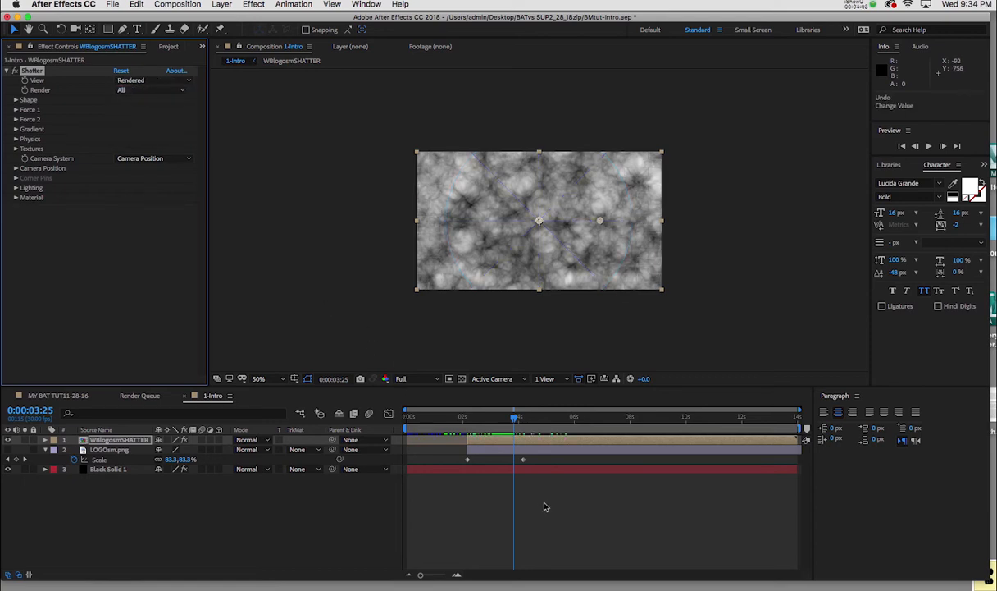
Start keyframing Shatter's Force 1 Radius on WBlogosmSHATTER with a value of 0.00 at 0:00:04:05.
key("j")
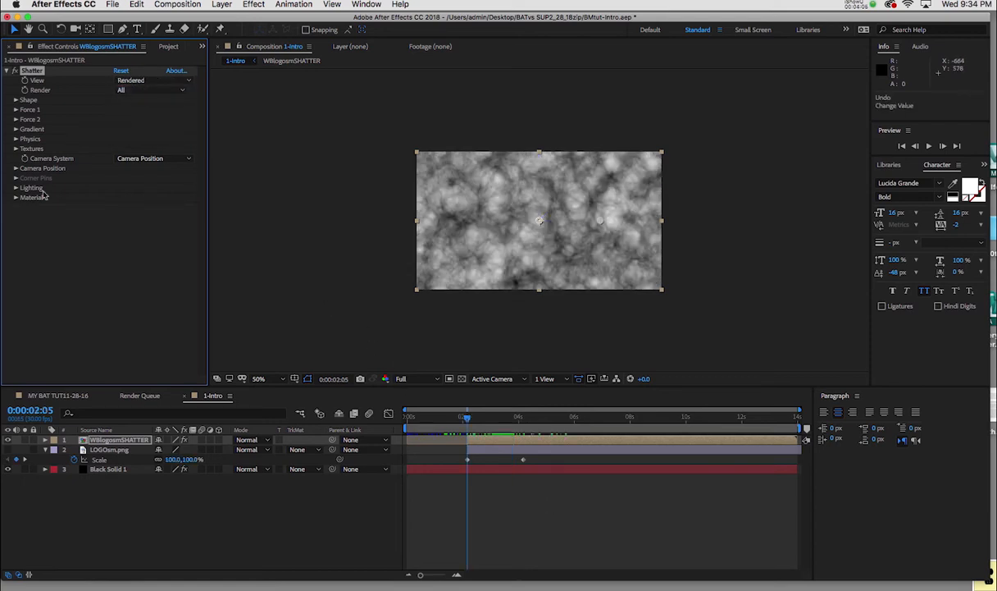
left_click(16, 110)
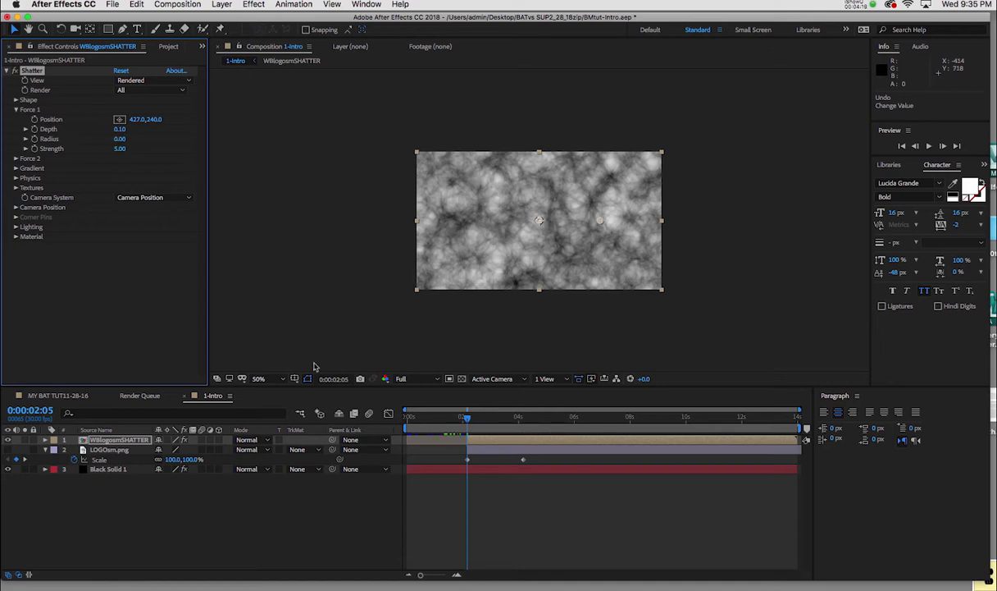
left_click_drag(467, 421, 524, 423)
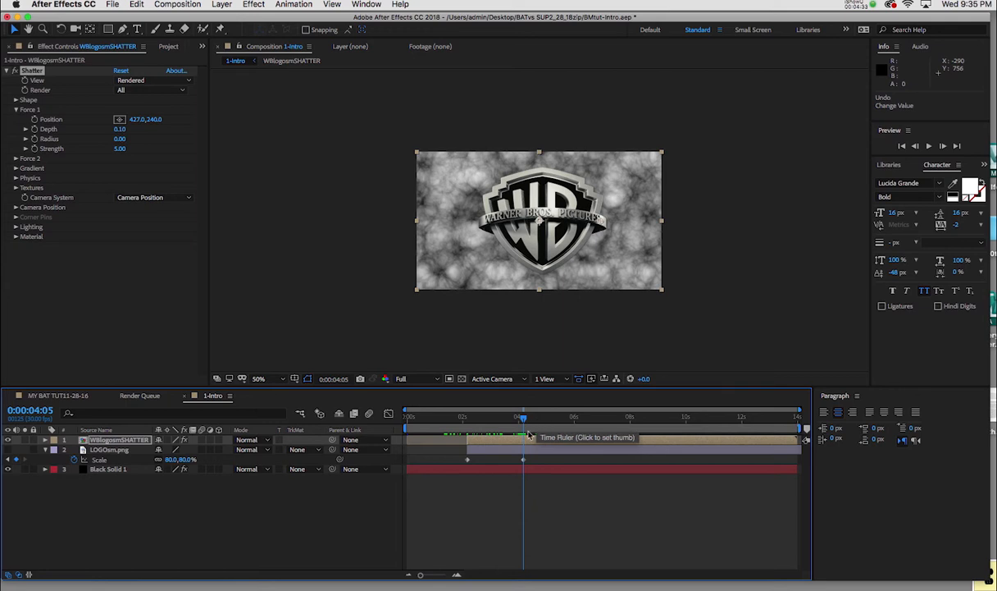
left_click(516, 445)
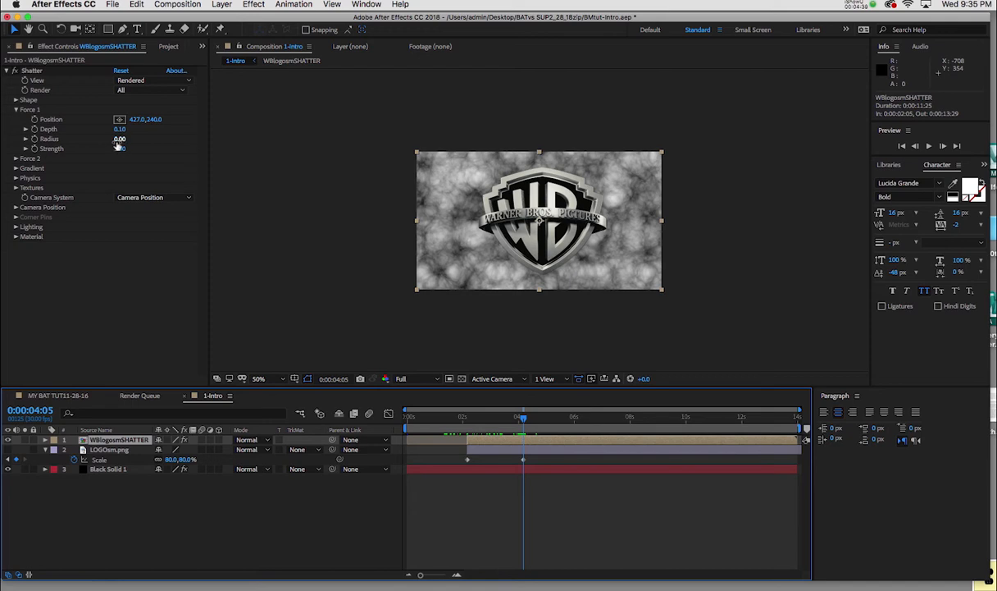
left_click(82, 179)
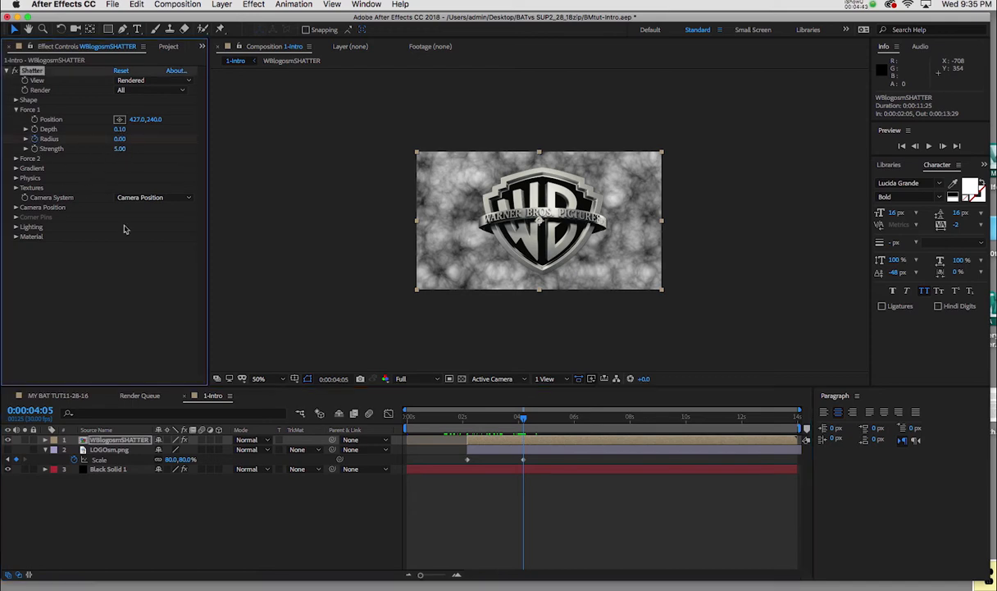
Keyframe Shatter's Force 1 Radius at about 0.46 at 0:00:08:00.
left_click(31, 409)
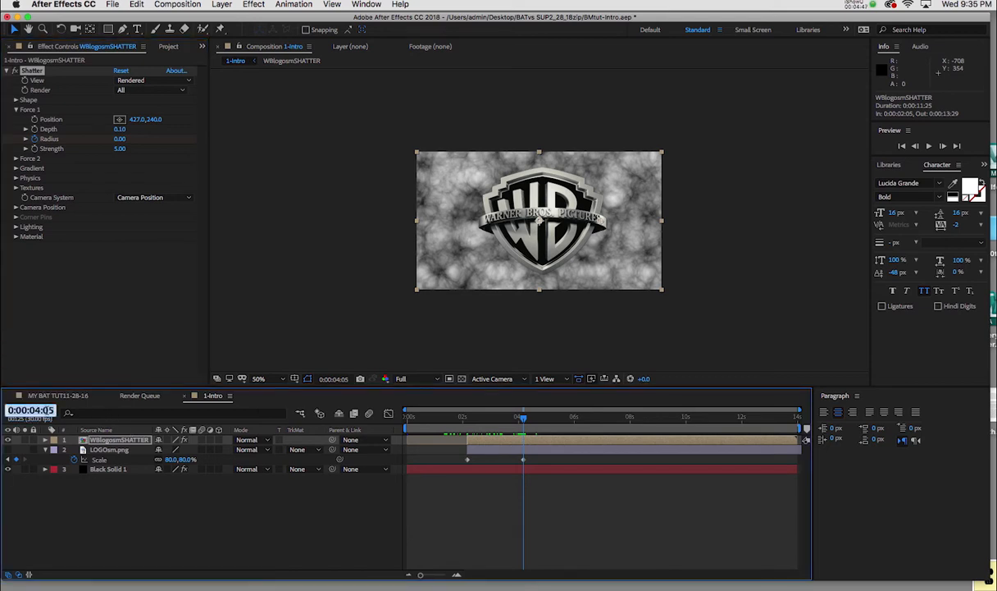
type("800")
key("Return")
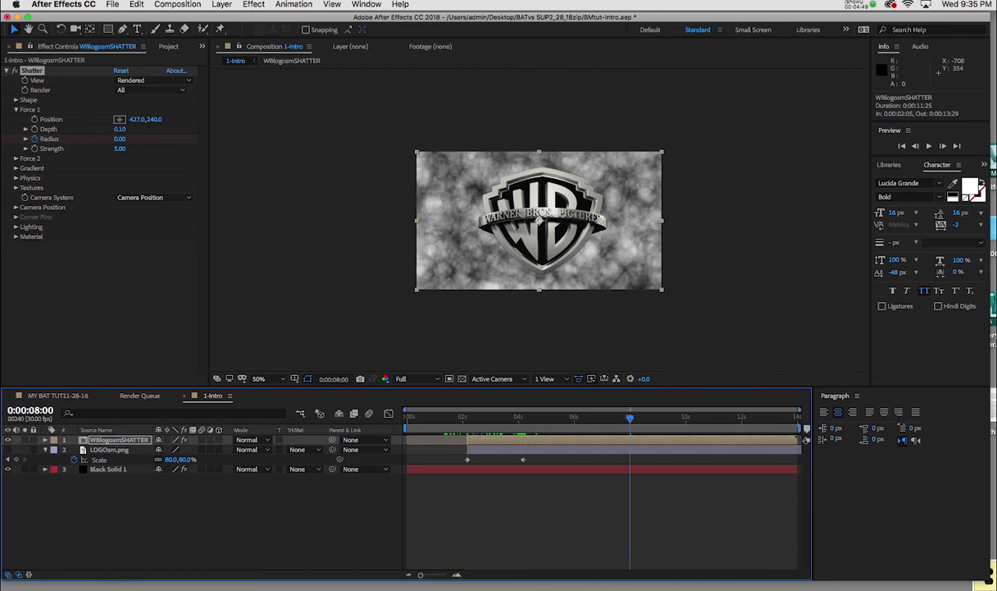
left_click(119, 139)
type(".38")
key("Return")
left_click_drag(140, 139, 142, 139)
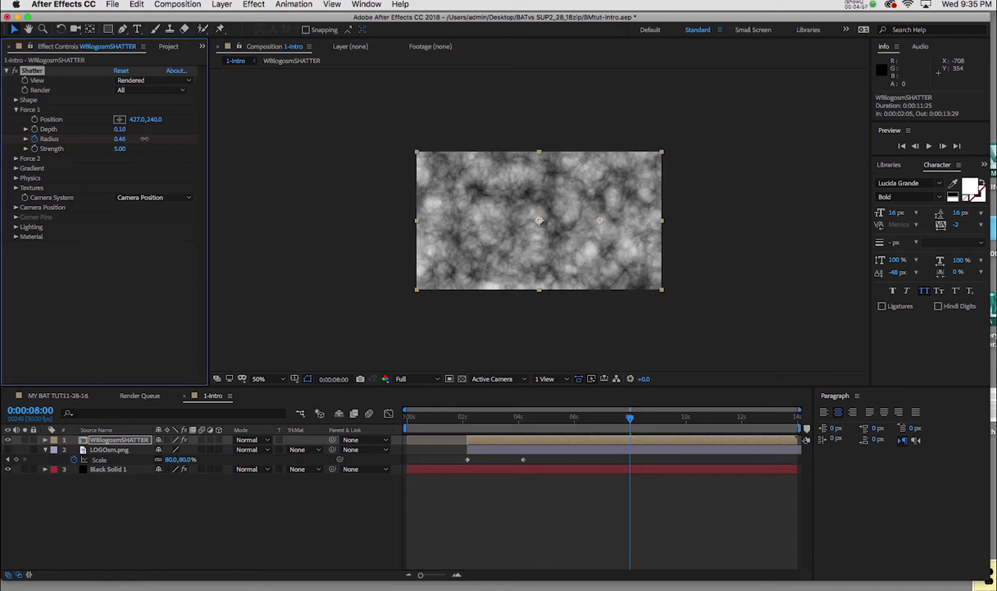
left_click_drag(145, 139, 146, 139)
Preview the shatter at about 0:00:05:22, set its Shape Pattern to Glass and its Extrusion Depth to 0.
left_click_drag(632, 422, 569, 419)
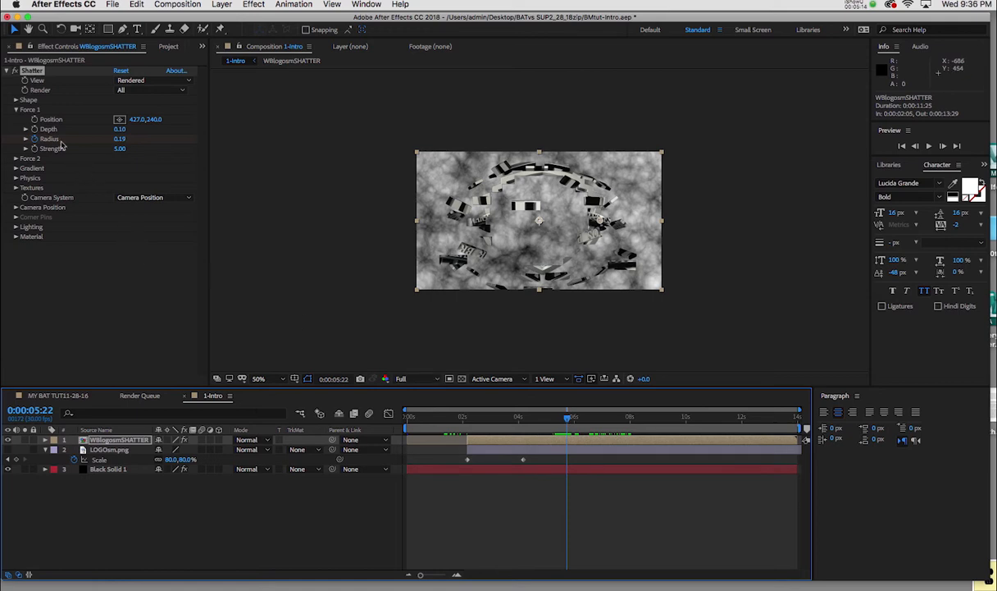
left_click(15, 100)
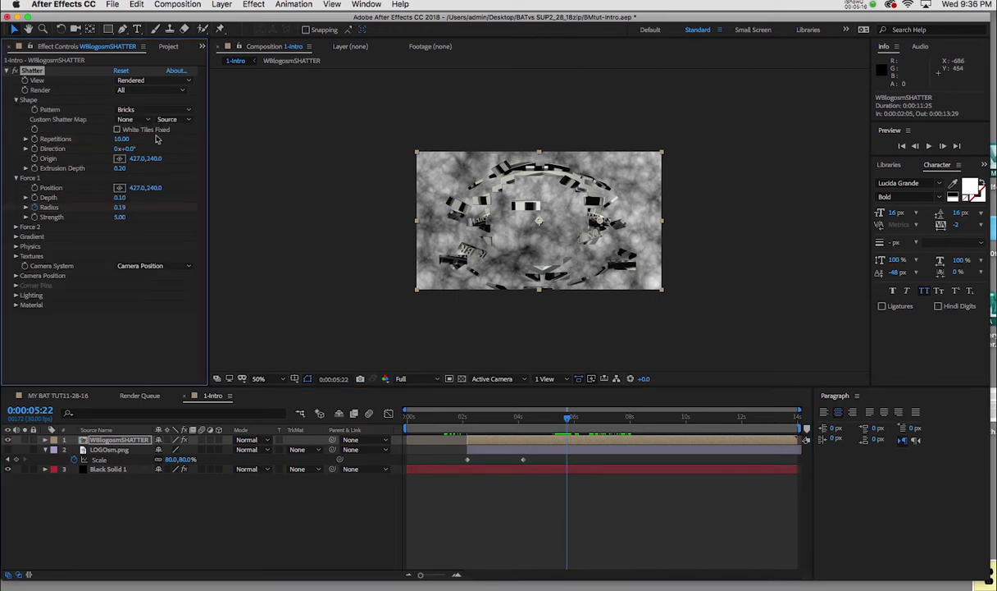
left_click(176, 110)
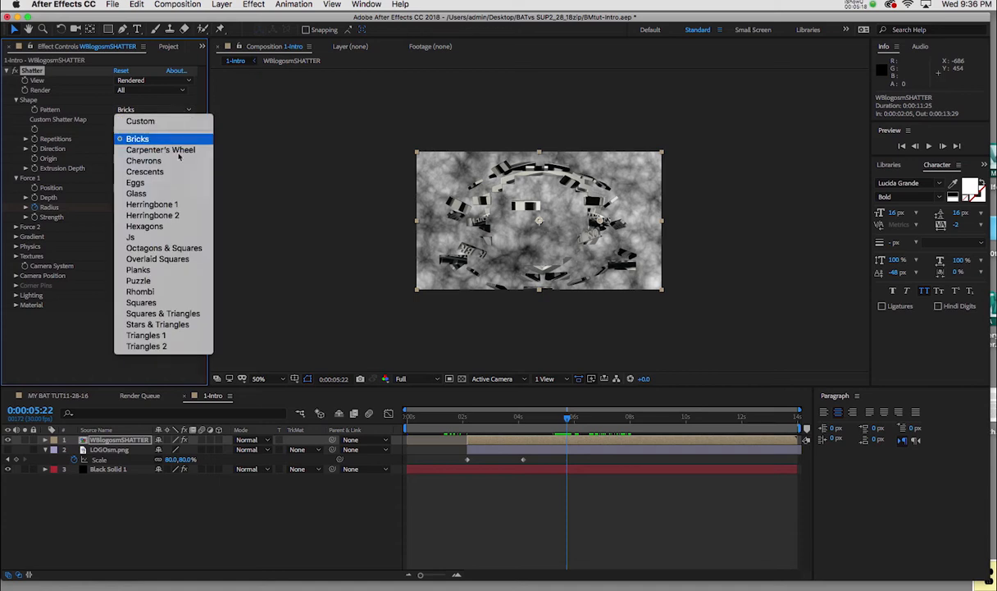
left_click(140, 193)
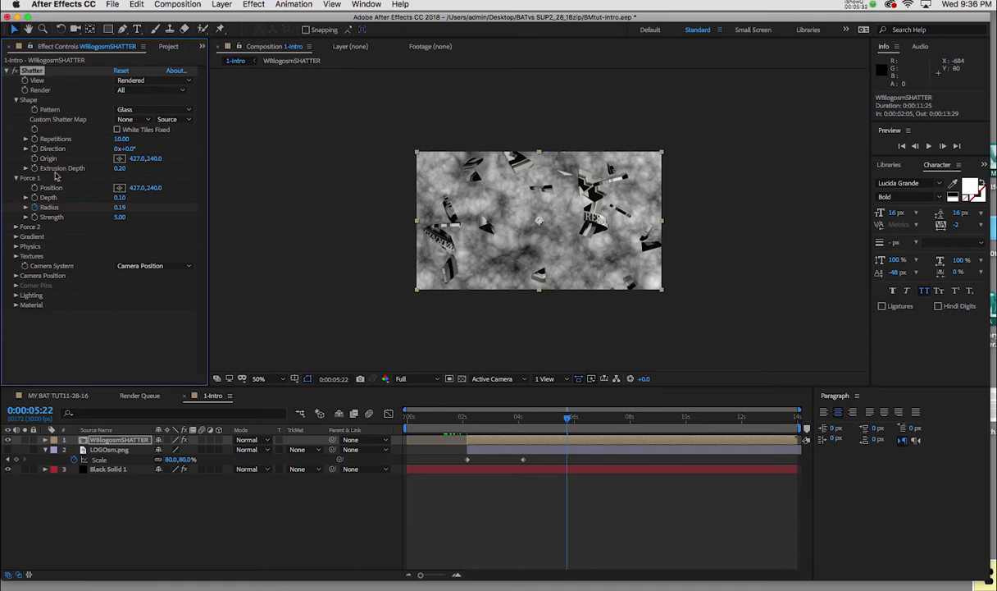
left_click(119, 168)
type("0")
key("Return")
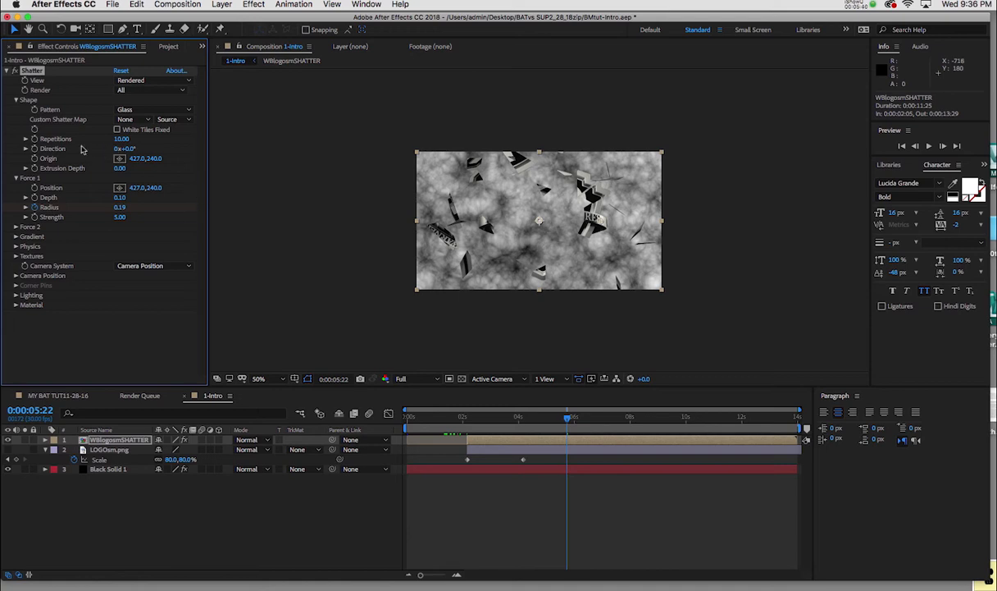
Set the shatter shape's Repetitions to 20 and preview the break-up at about 0:00:05:26.
left_click_drag(122, 139, 162, 139)
left_click(124, 141)
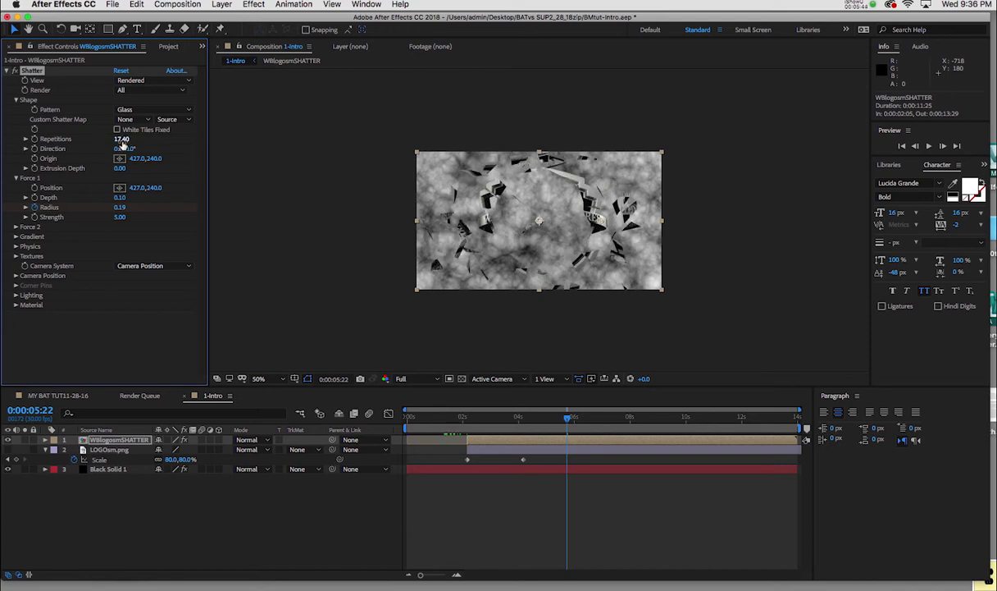
type("20")
key("Return")
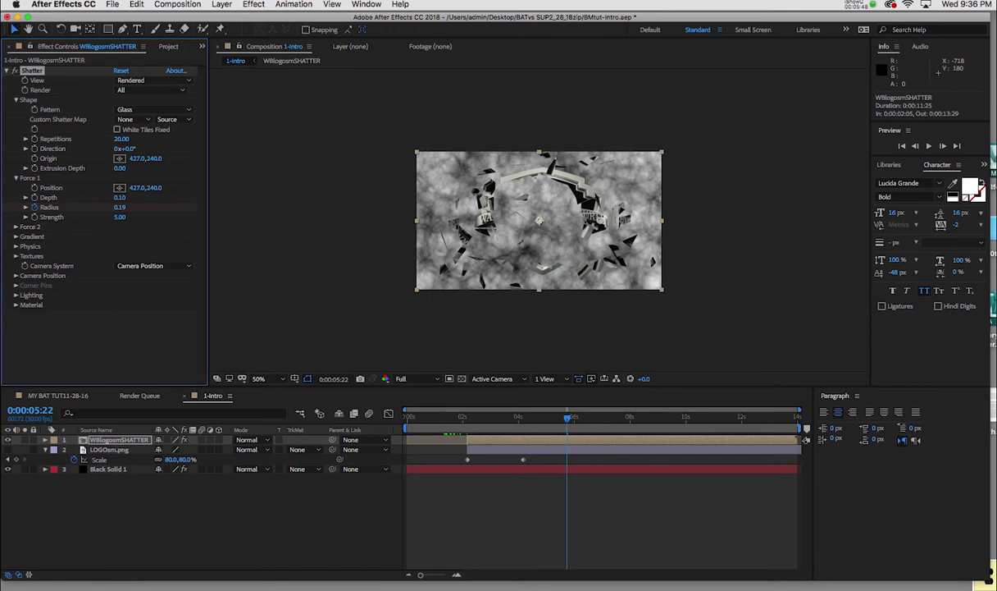
mouse_move(566, 418)
left_mouse_down()
mouse_move(618, 424)
mouse_move(484, 423)
mouse_move(528, 424)
mouse_move(537, 395)
mouse_move(589, 426)
mouse_move(496, 420)
mouse_move(572, 420)
left_mouse_up()
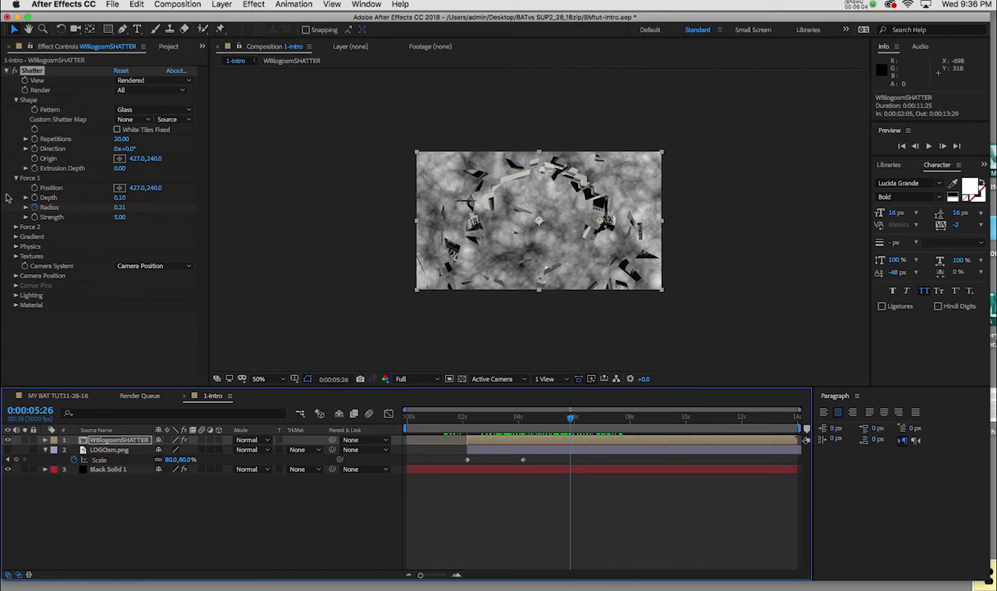
Collapse the Shape and Force 1 settings and set Shatter's Physics Gravity to 0.
left_click(15, 100)
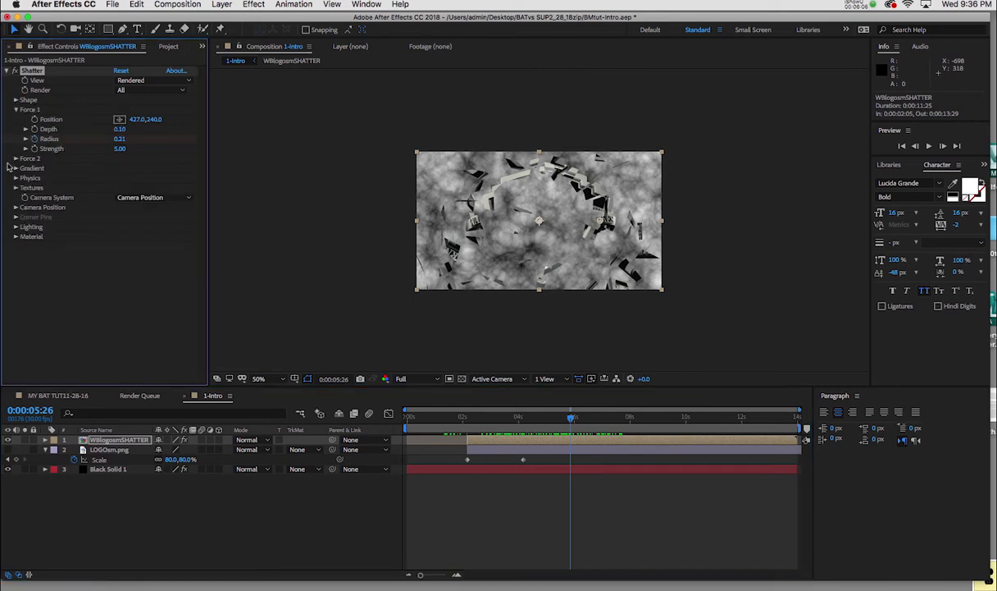
left_click(16, 110)
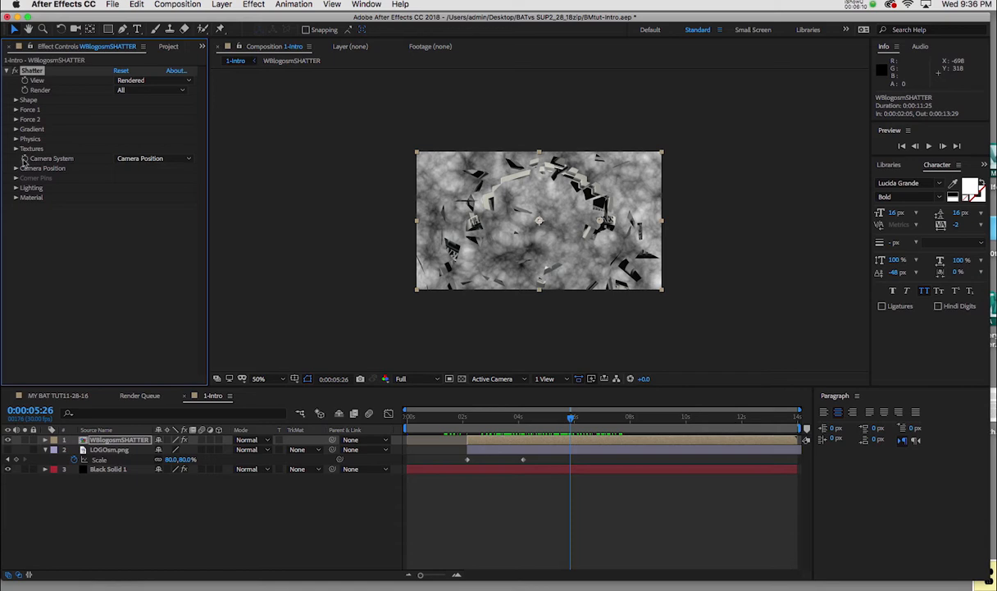
left_click(15, 139)
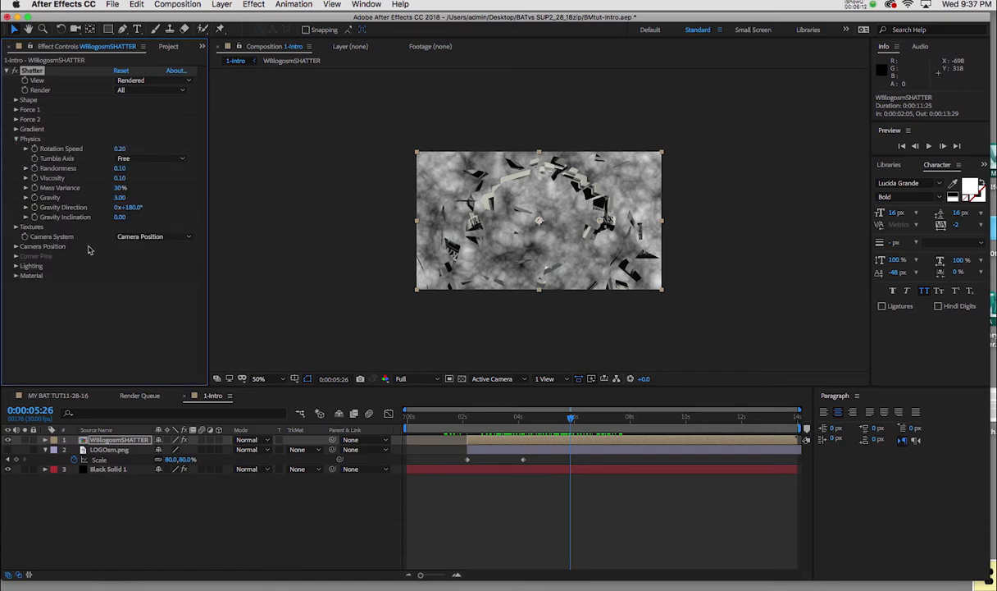
left_click(120, 197)
type("0")
key("Return")
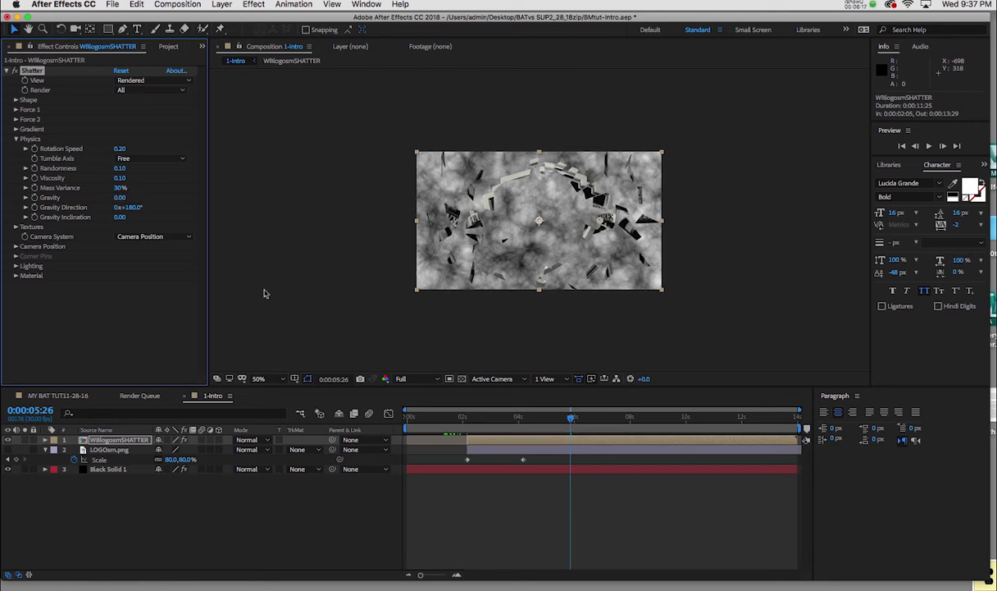
Preview the logo shatter up to about 0:00:07:29 and save the project.
left_click_drag(456, 417, 630, 439)
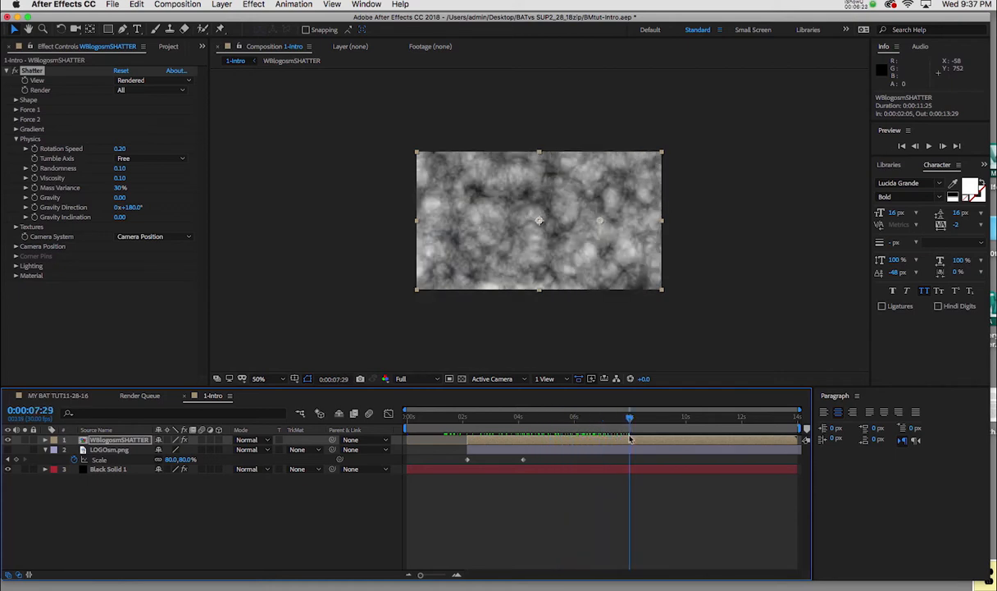
key("super+s")
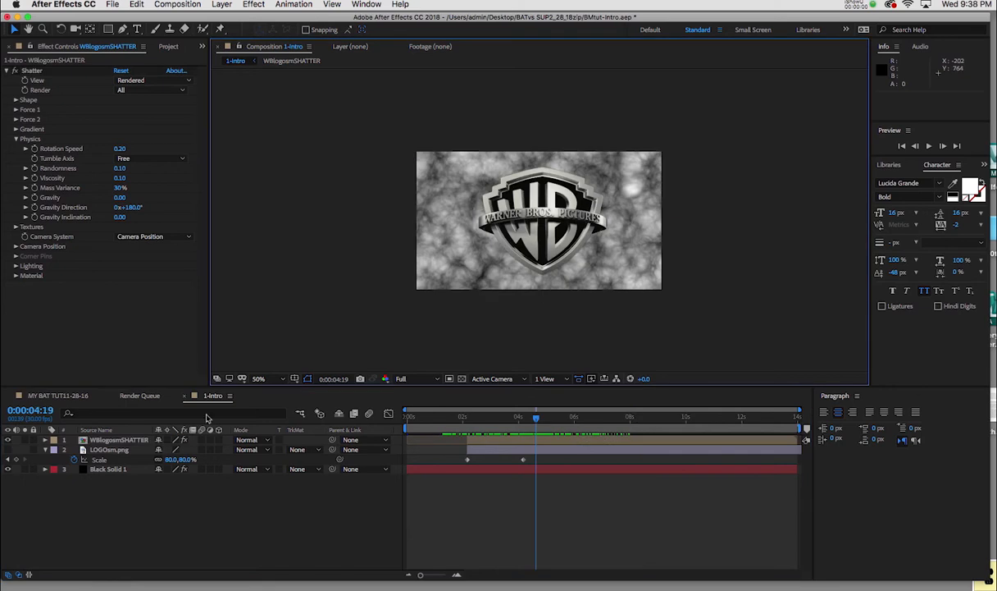
Shift the LOGOsm.png layer with its scale keyframes to start at about 0:00:04:16 and preview its reveal behind the shatter.
left_click_drag(472, 418, 501, 434)
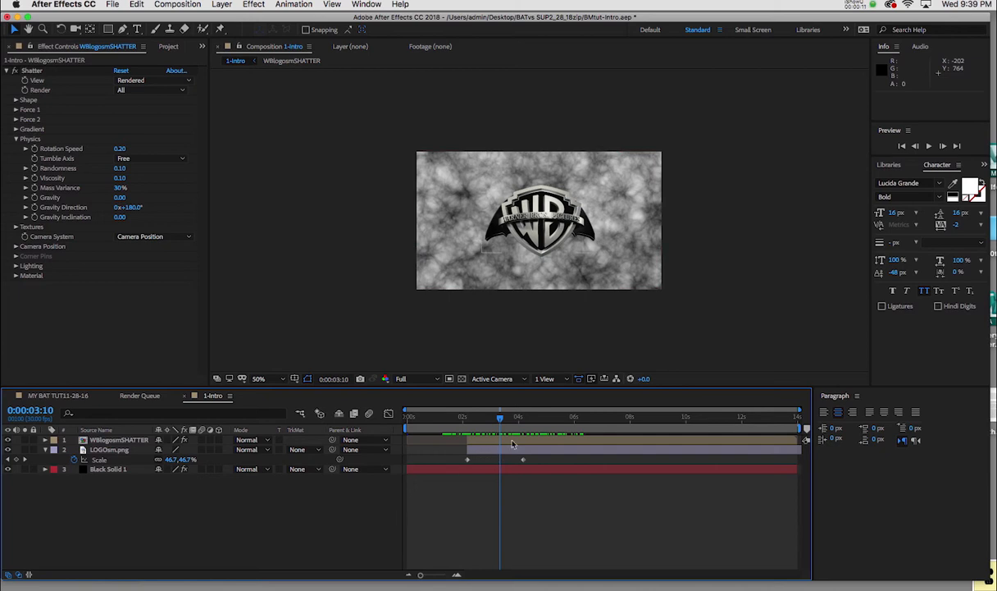
left_click_drag(502, 420, 579, 456)
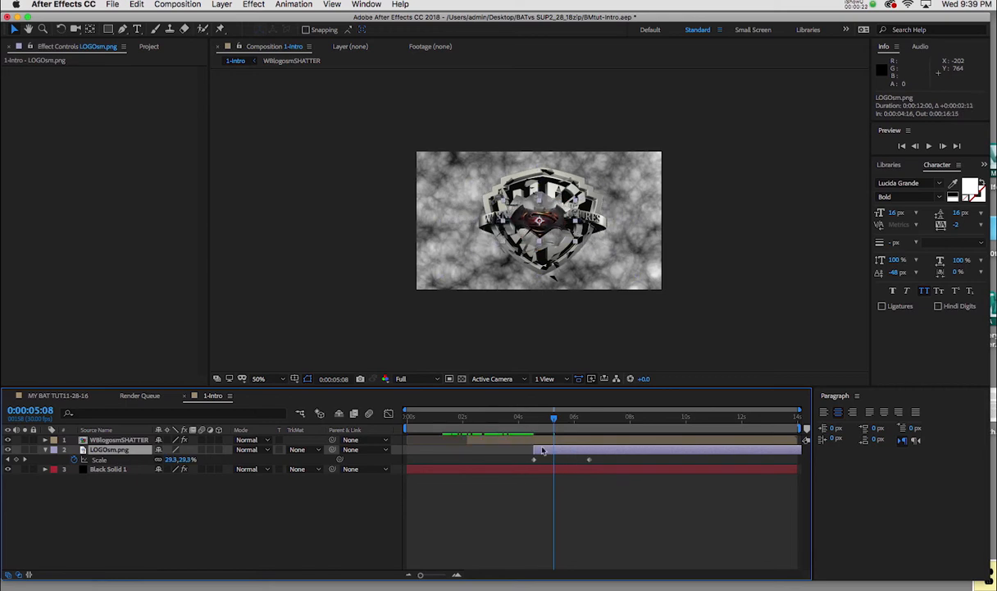
left_click(475, 421)
key("space")
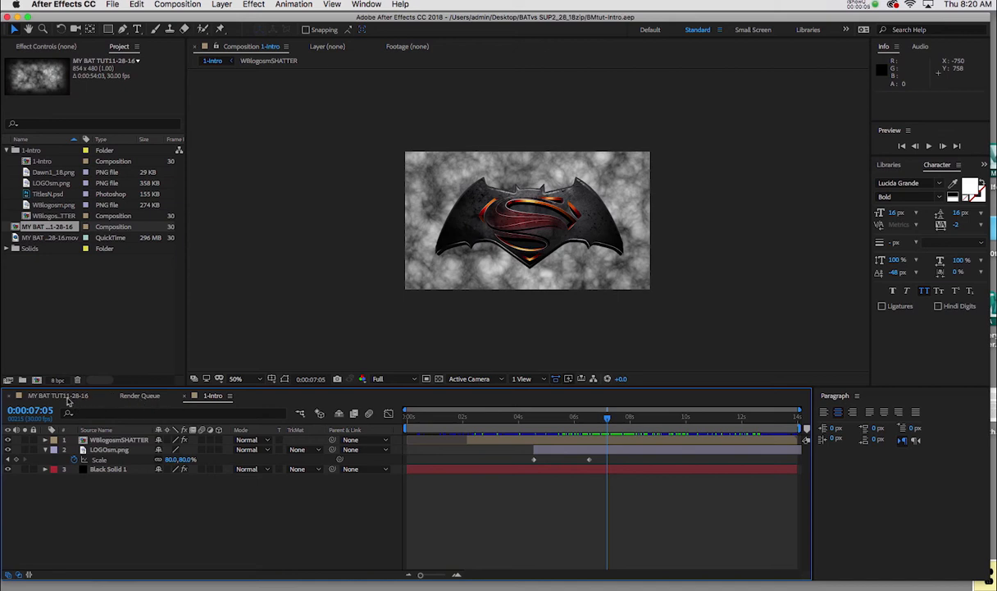
Check the reference intro in the MY BAT TUT11-28-16 composition.
left_click(57, 396)
left_click(450, 419)
mouse_move(454, 420)
left_mouse_down()
mouse_move(437, 420)
mouse_move(478, 422)
mouse_move(446, 421)
left_mouse_up()
Return to the 1-Intro composition and delete the TitlesN.psd footage from the project.
left_click(214, 396)
left_click(55, 195)
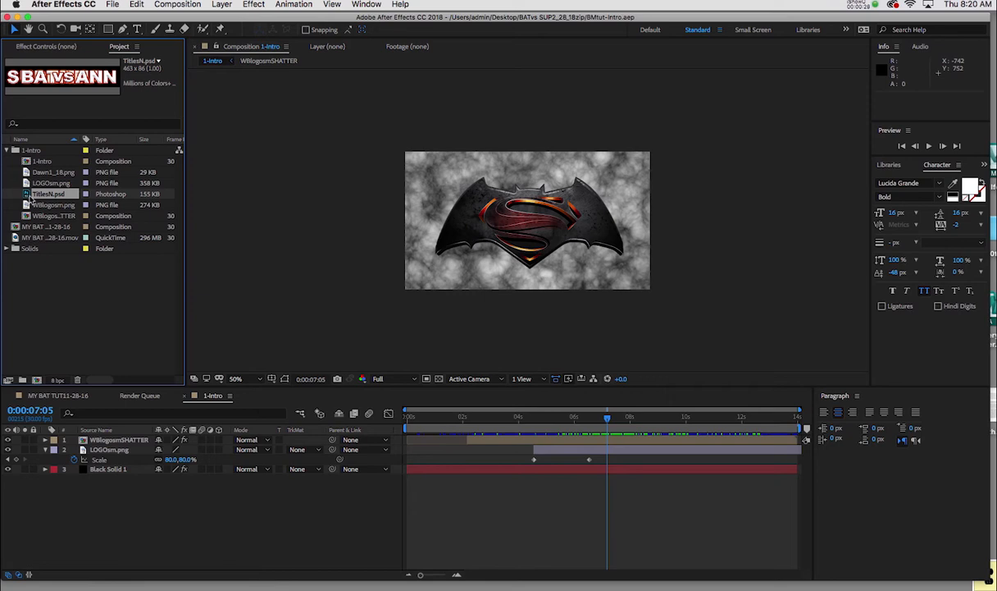
key("Delete")
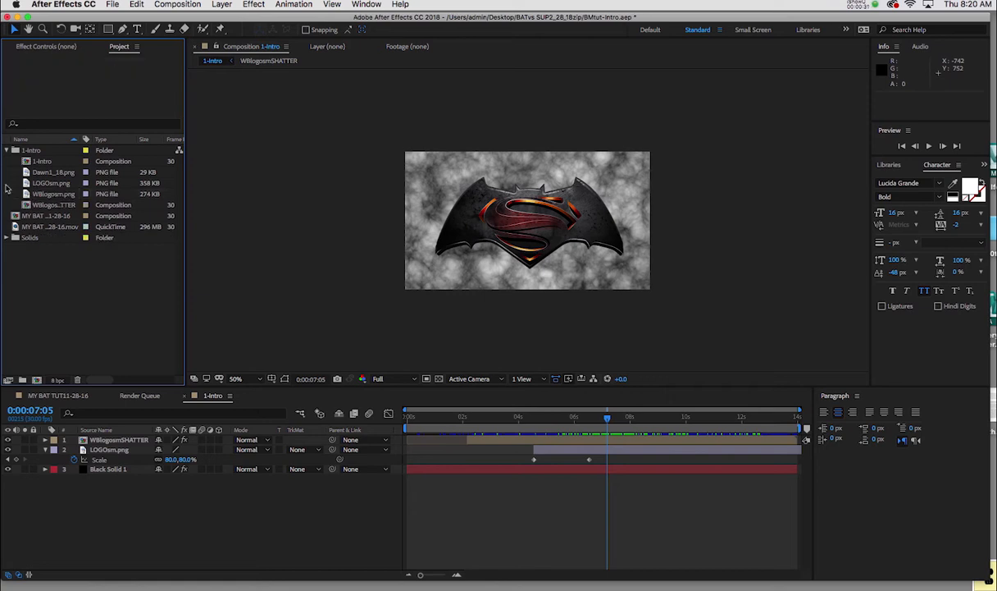
Import TitlesN.psd into the 1-Intro folder as Composition - Retain Layer Sizes with Editable Layer Styles.
left_click(17, 153)
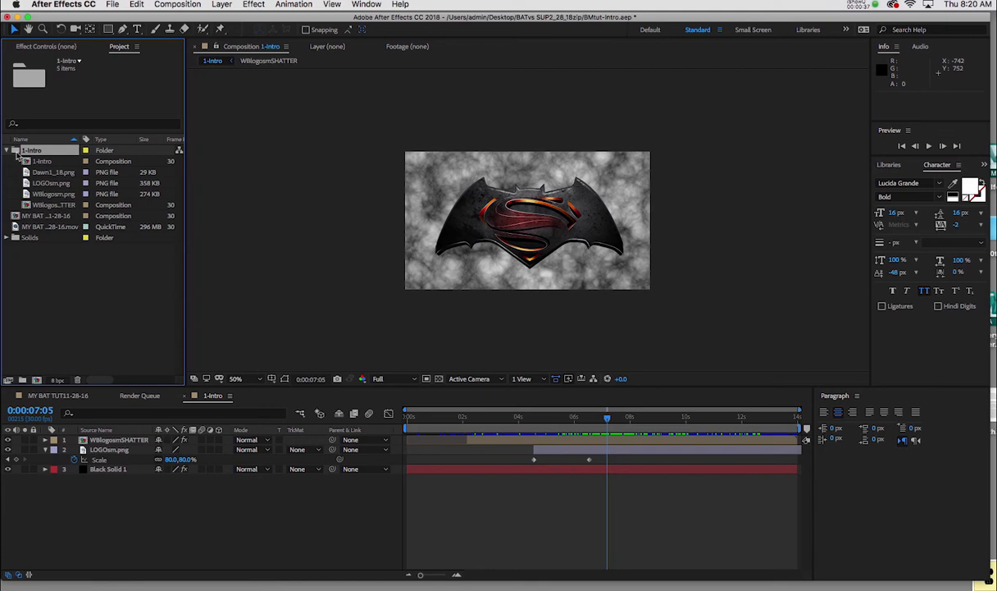
key("super+i")
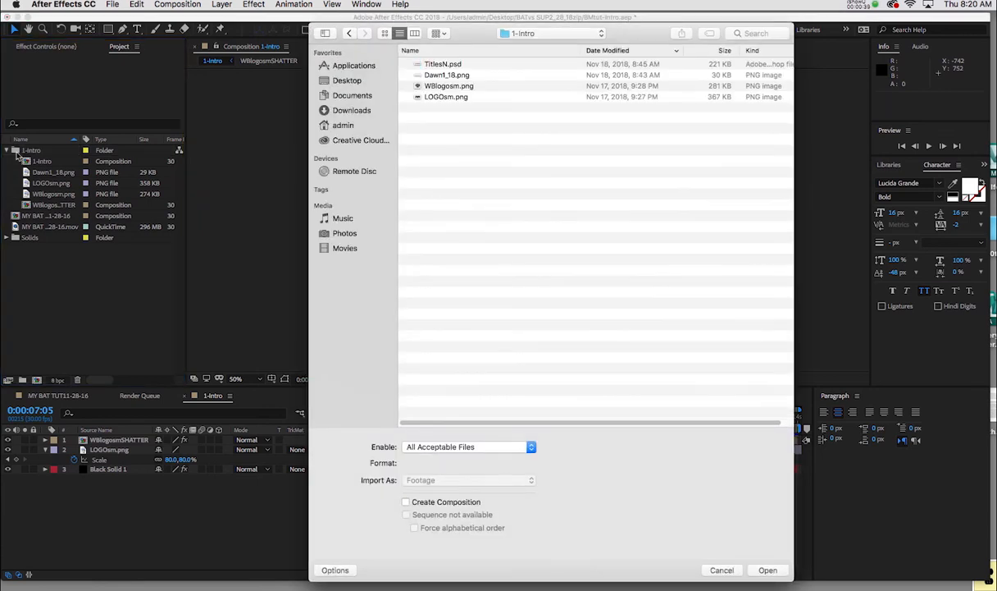
left_click(448, 68)
left_click_drag(474, 44, 409, 38)
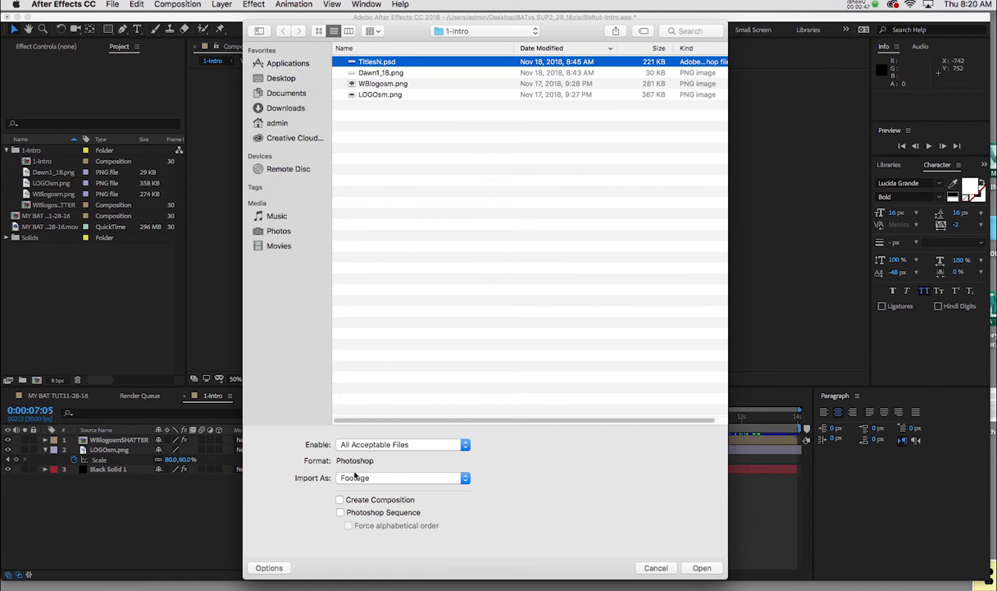
left_click(417, 481)
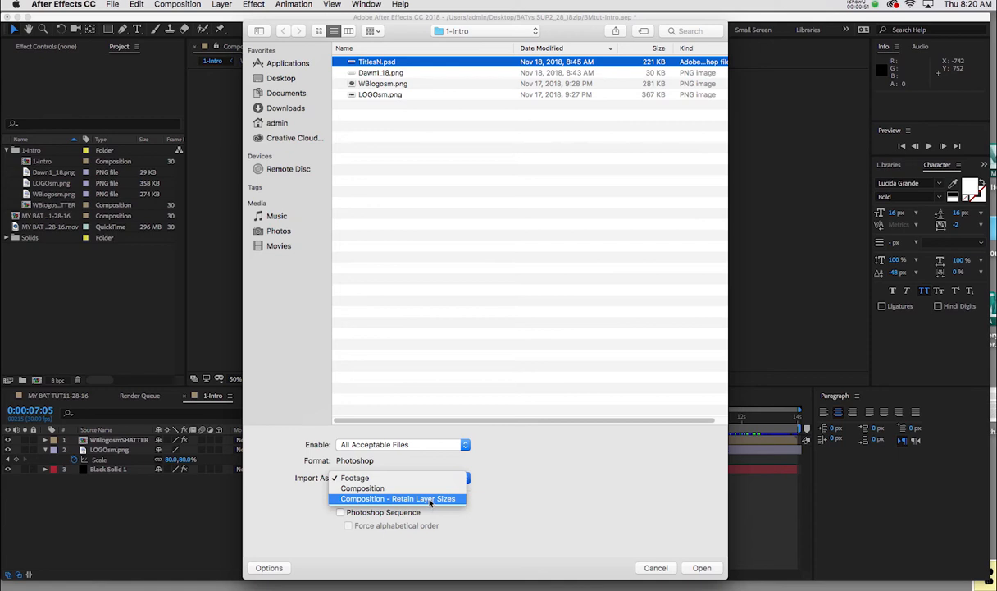
left_click(431, 499)
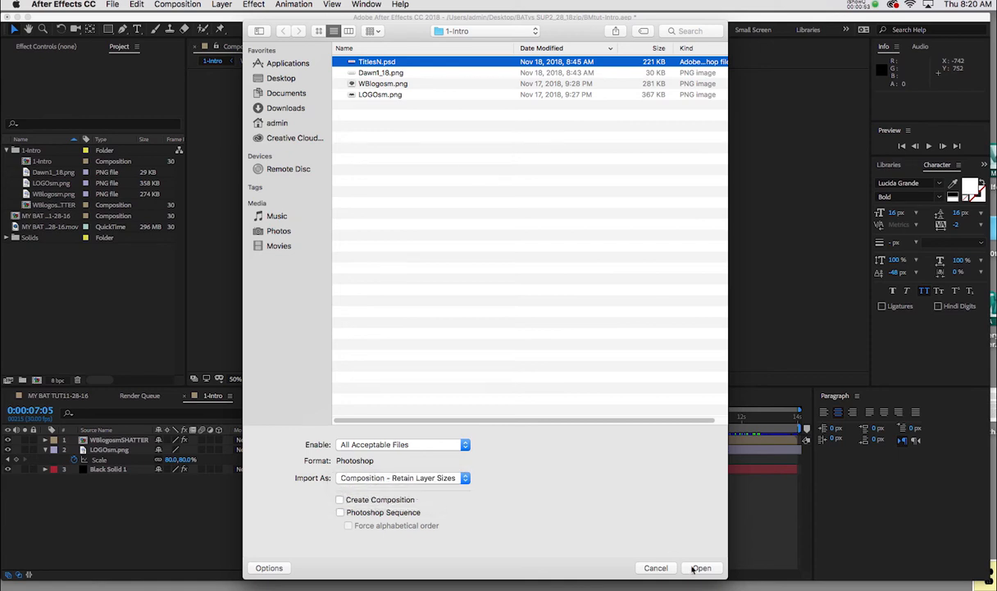
left_click(698, 568)
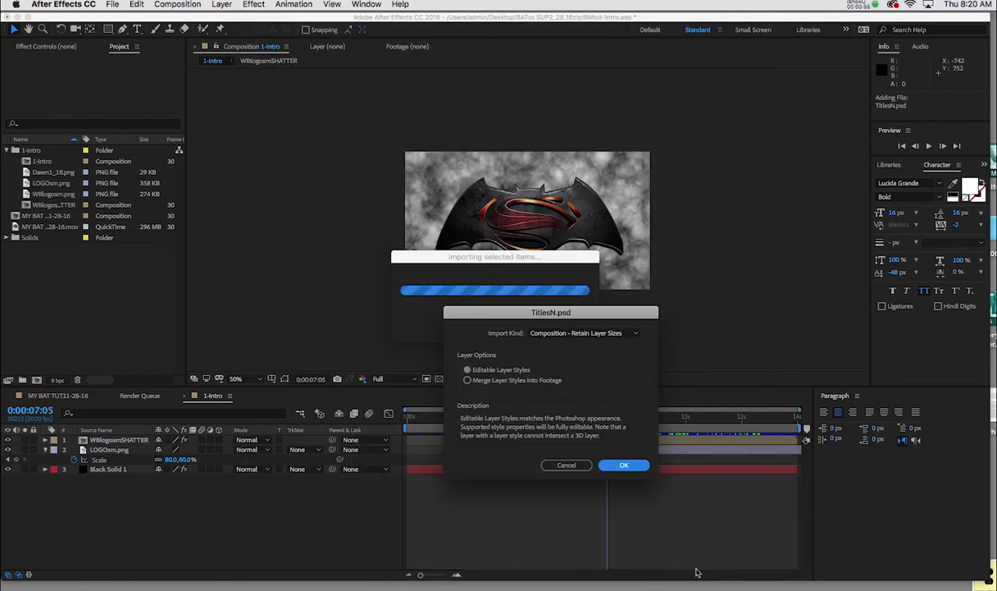
left_click(622, 462)
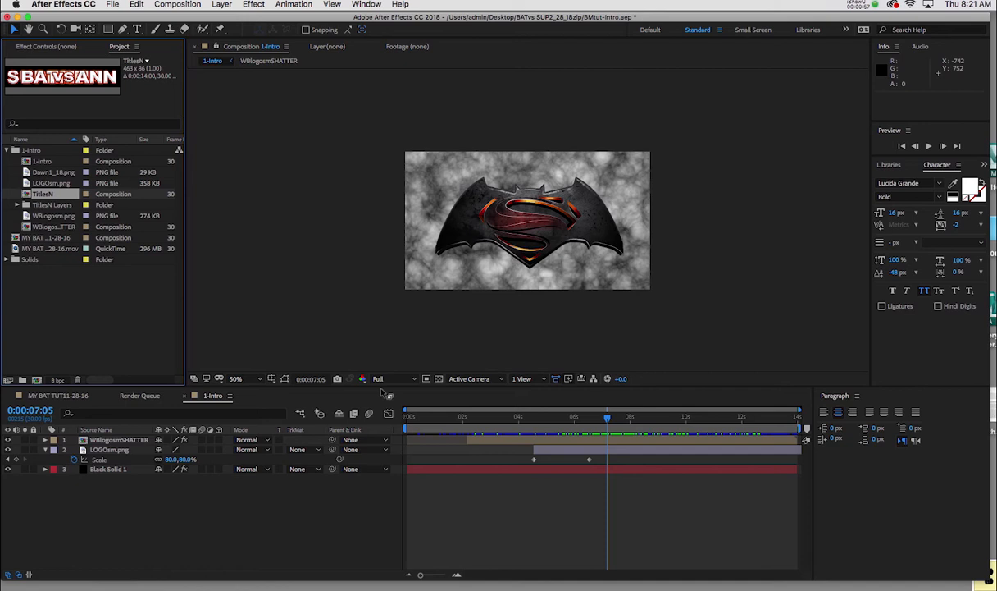
Add the BATMAN and SUPERMAN layers from the TitlesN Layers folder to 1-Intro, side by side above the bat logo.
left_click(17, 205)
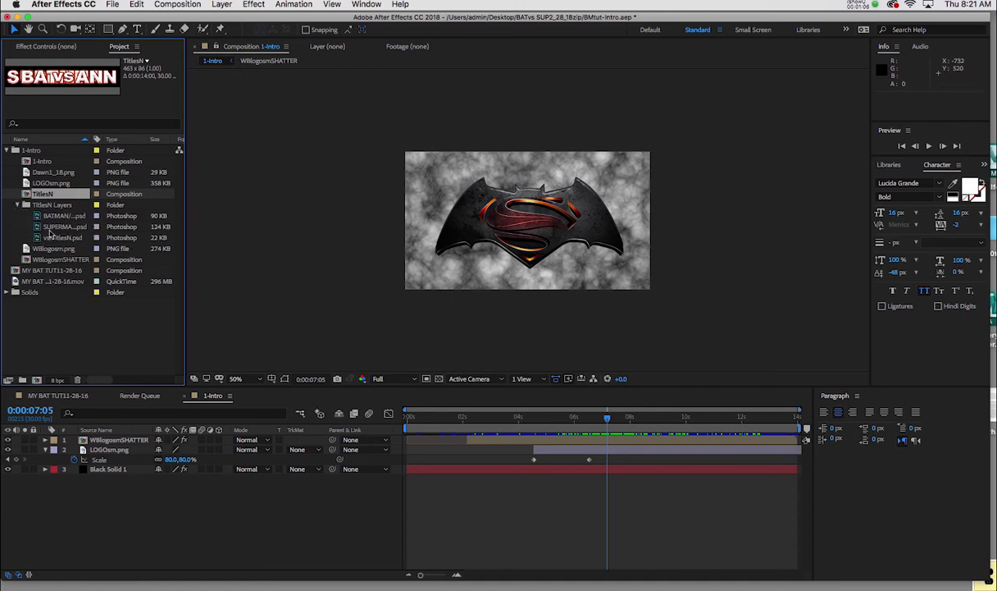
left_click(51, 216)
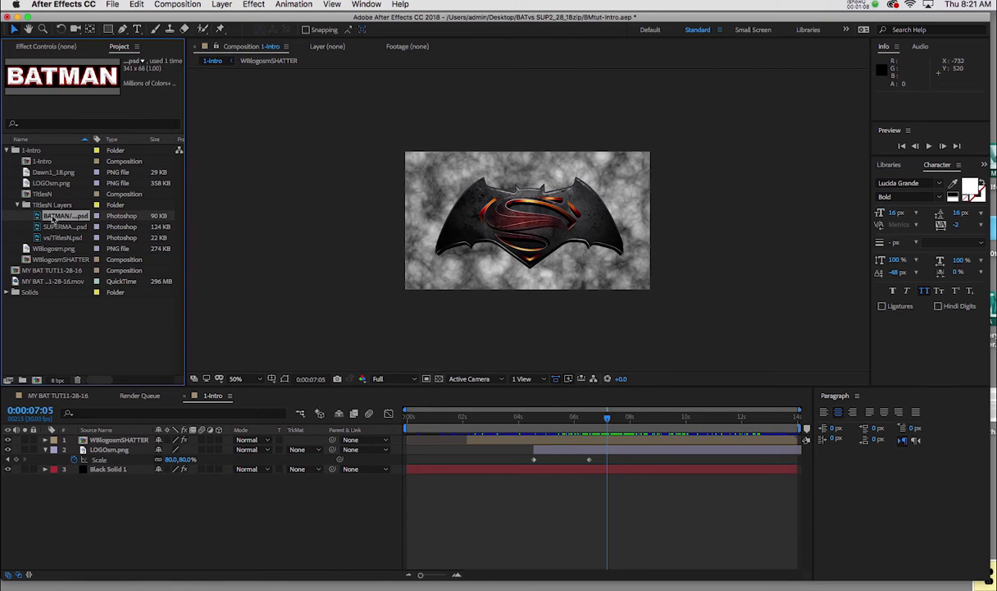
left_click_drag(46, 219, 463, 165)
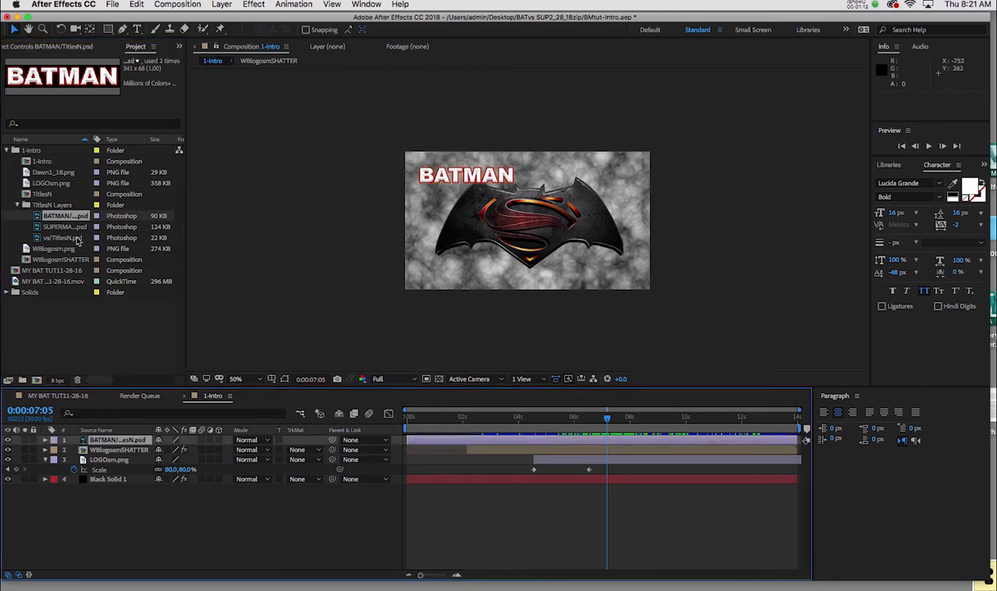
left_click_drag(42, 228, 168, 227)
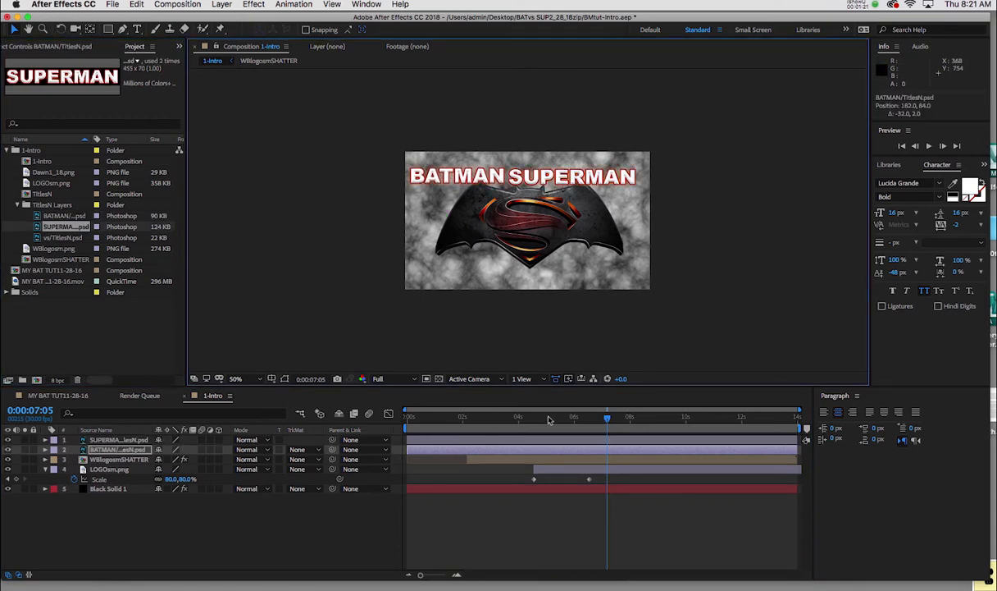
Scale both the SUPERMAN and BATMAN title layers to 80%.
left_click(611, 443)
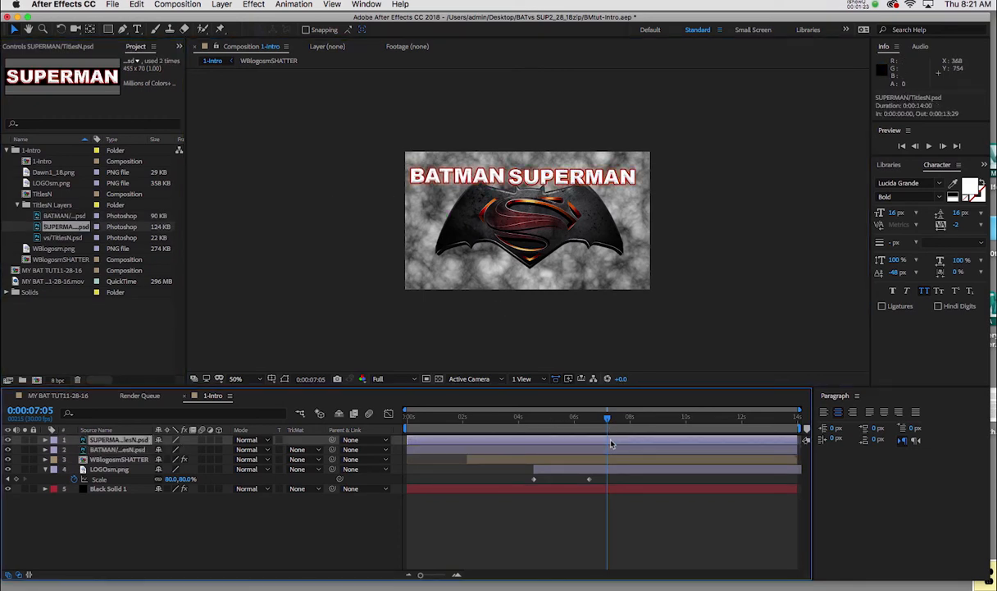
left_click(588, 451, "shift")
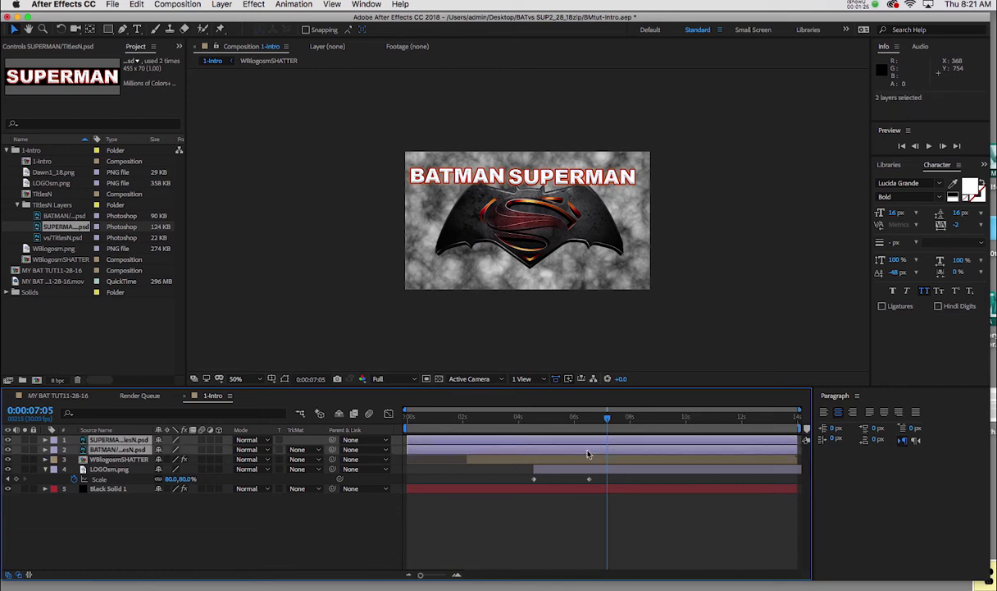
key("s")
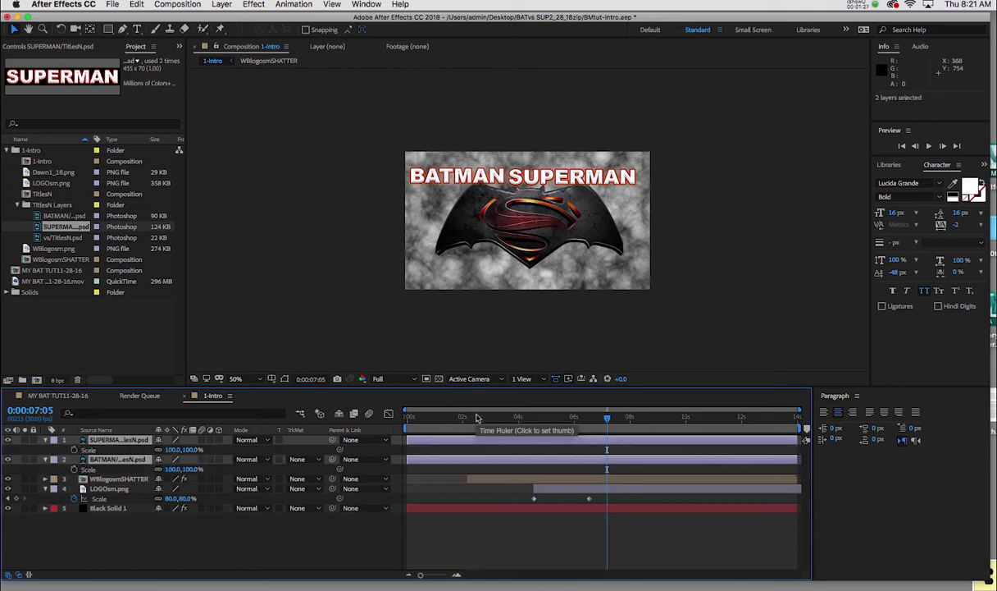
left_click_drag(189, 451, 182, 452)
left_click(184, 450)
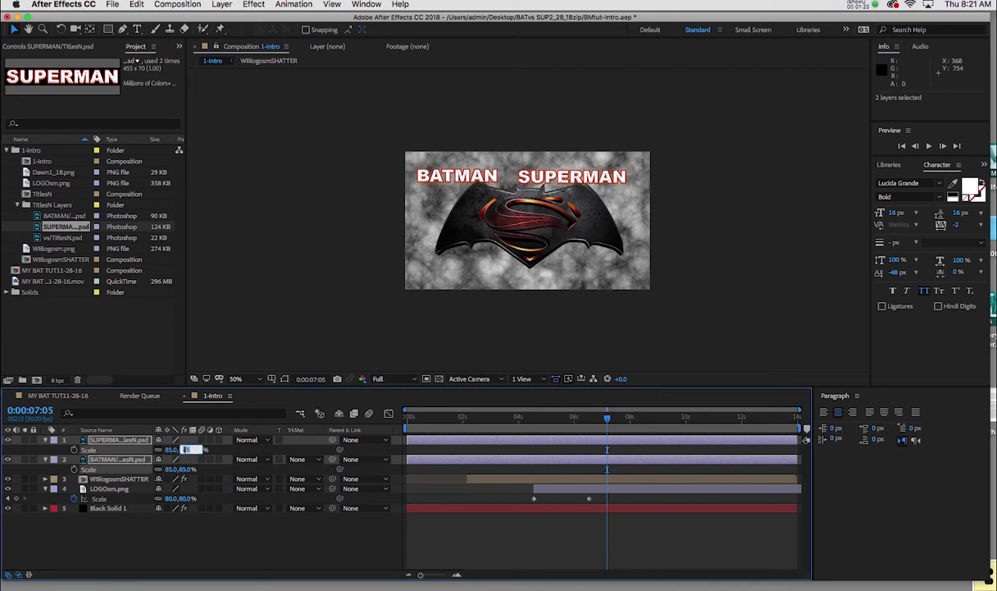
type("80")
key("Return")
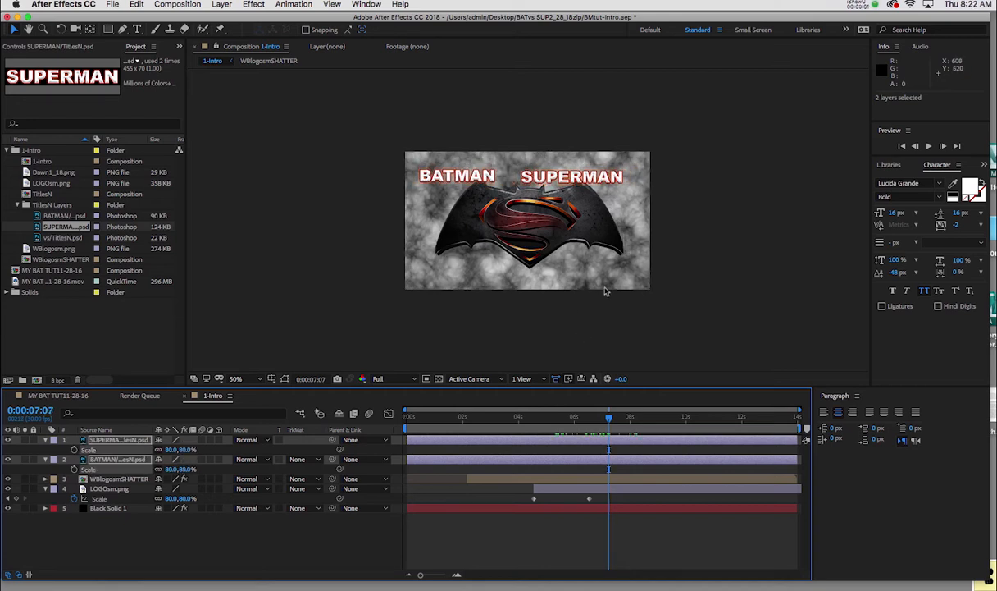
Reposition SUPERMAN to about 613, 74 and BATMAN to about 185, 74 so the titles line up above the logo.
left_click(699, 283)
key("period")
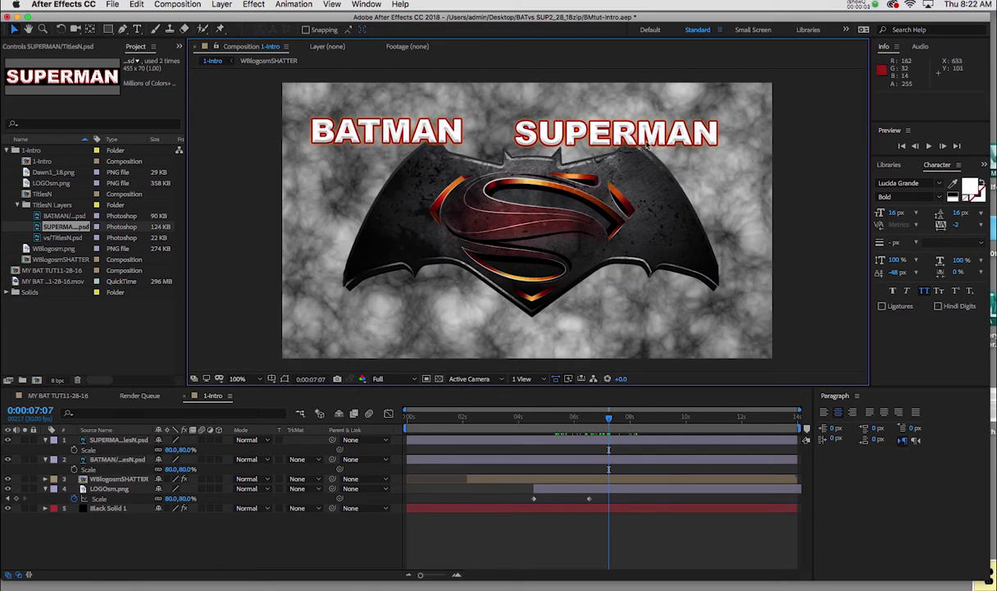
left_click_drag(647, 144, 668, 132)
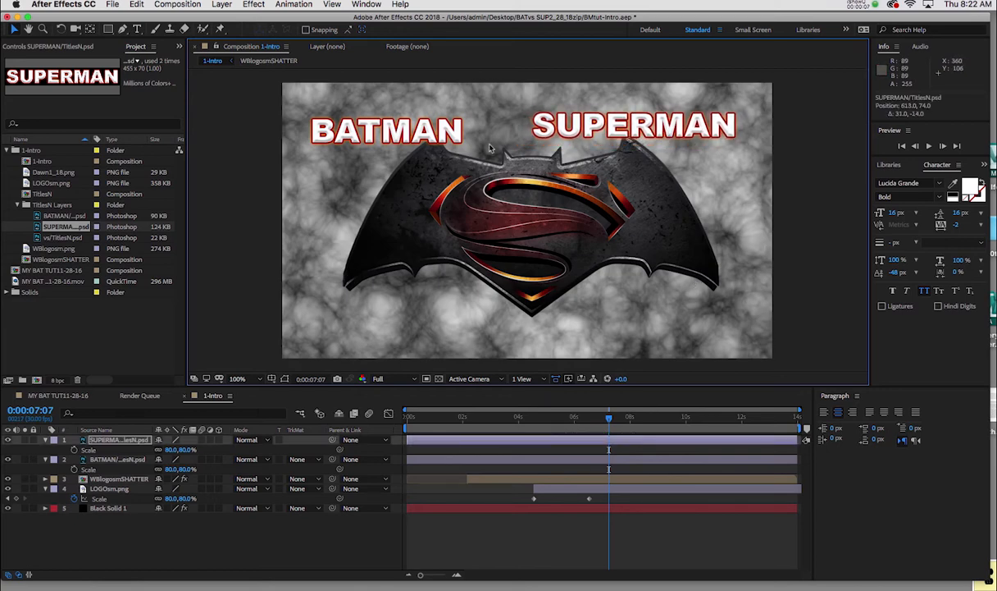
mouse_move(455, 135)
left_mouse_down()
mouse_move(450, 130)
mouse_move(460, 132)
left_mouse_up()
Trim the in points of the BATMAN and SUPERMAN layers to 0:00:07:00.
left_click_drag(604, 428, 592, 425)
left_click(31, 409)
type("7:")
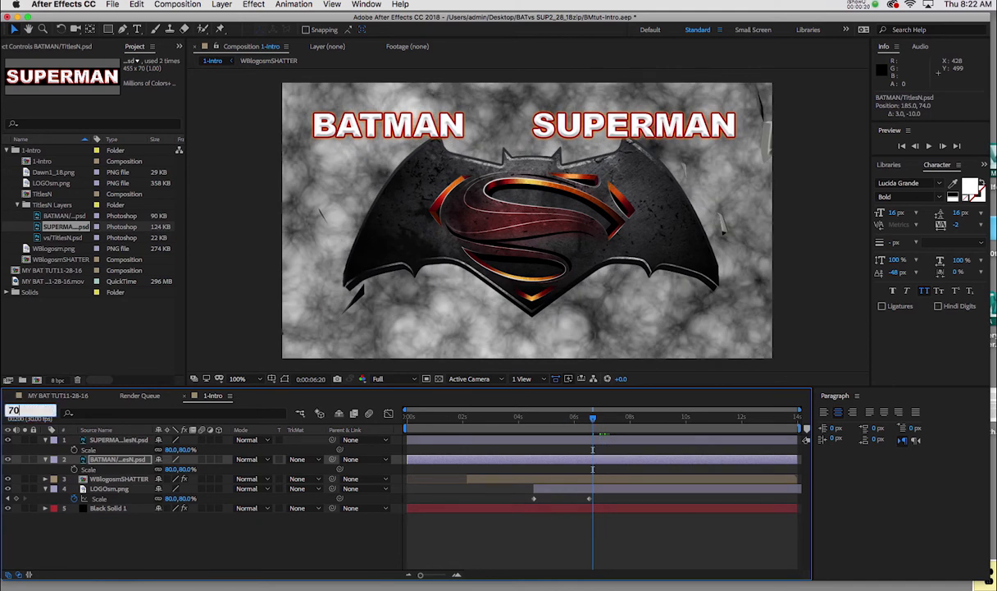
type("00")
key("Return")
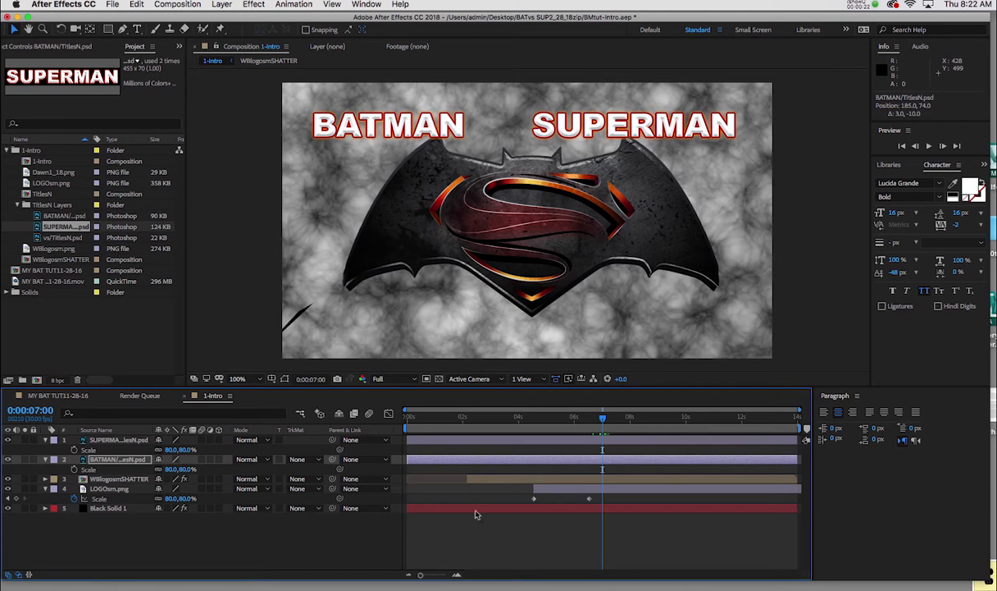
left_click(568, 441, "shift")
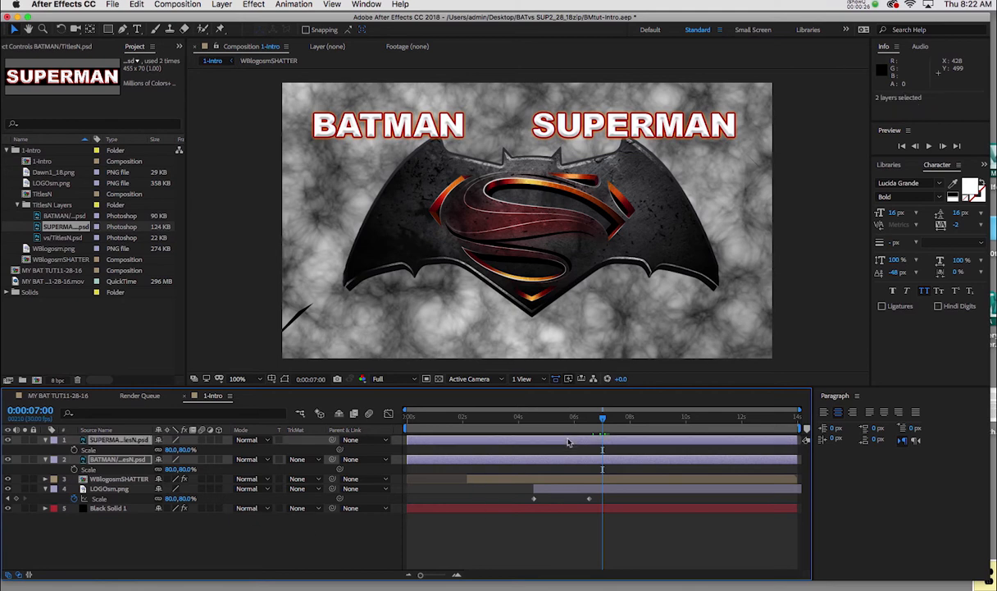
key("alt+bracketleft")
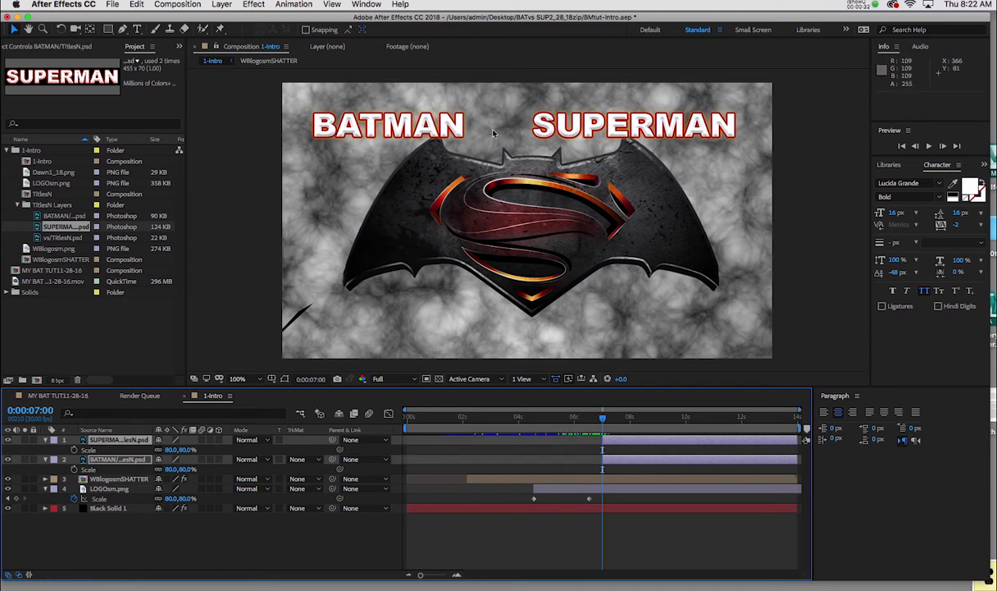
Raise both titles to a vertical position of about 56 and keyframe their Position at 0:00:09:00.
left_click_drag(611, 132, 609, 123)
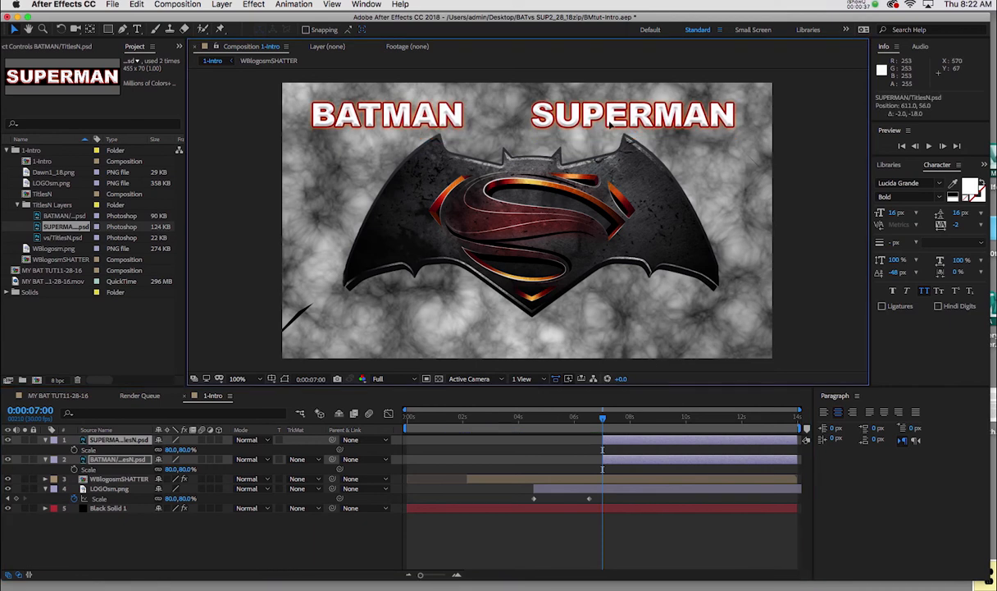
left_click(37, 409)
type("9:0")
type("00")
key("Return")
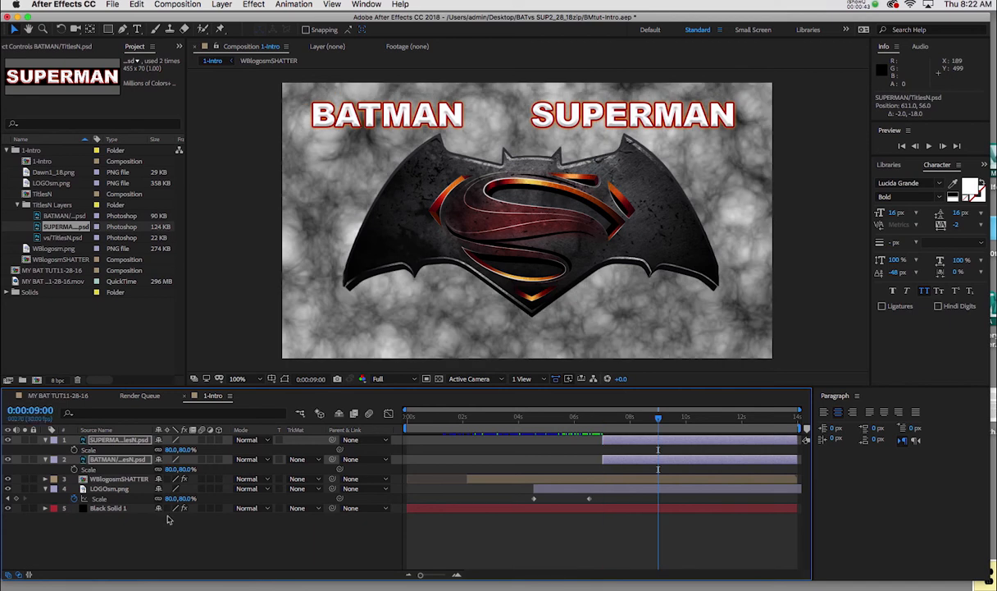
key("p")
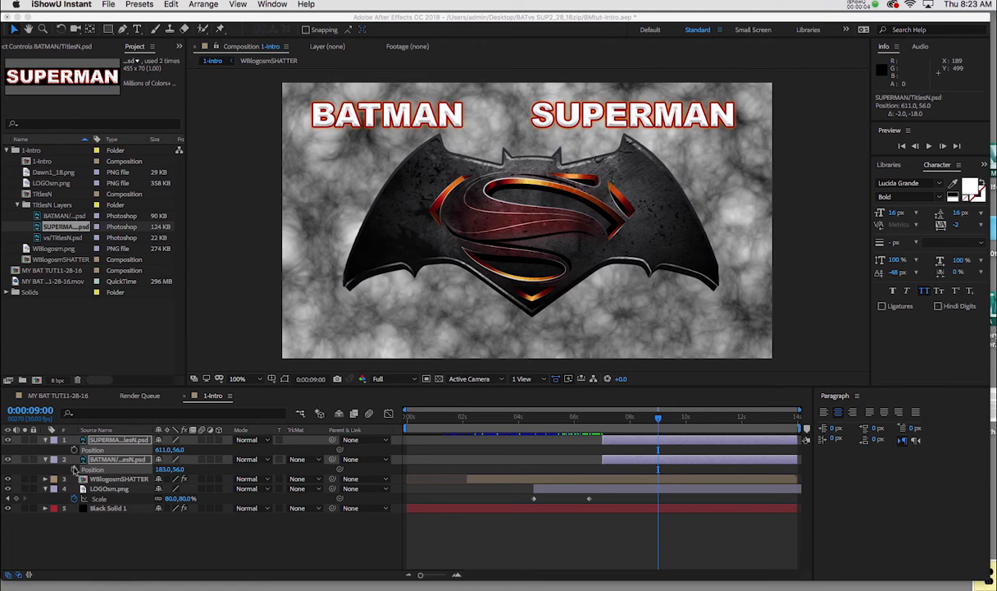
left_click(76, 451)
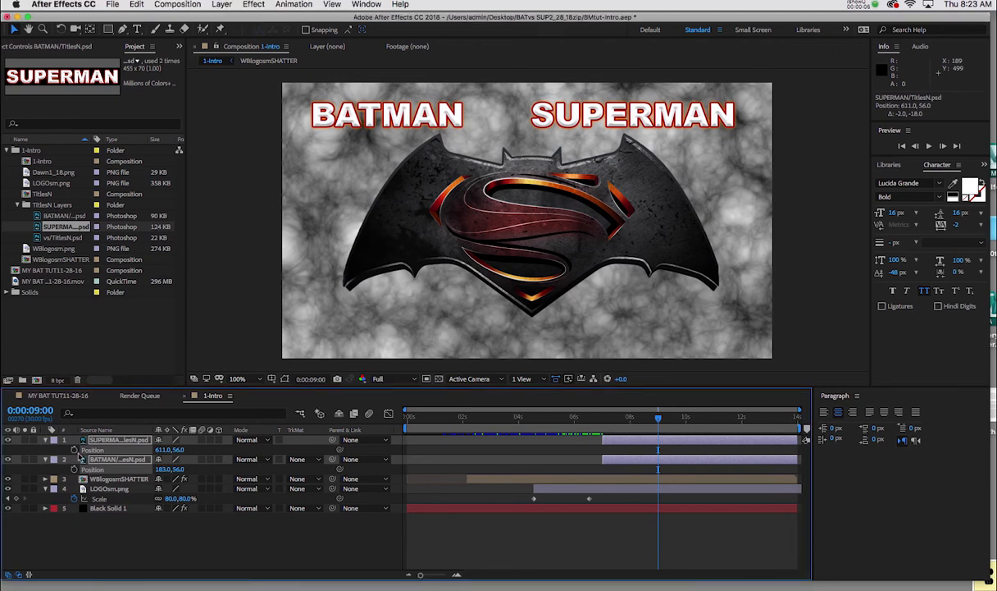
left_click(75, 450)
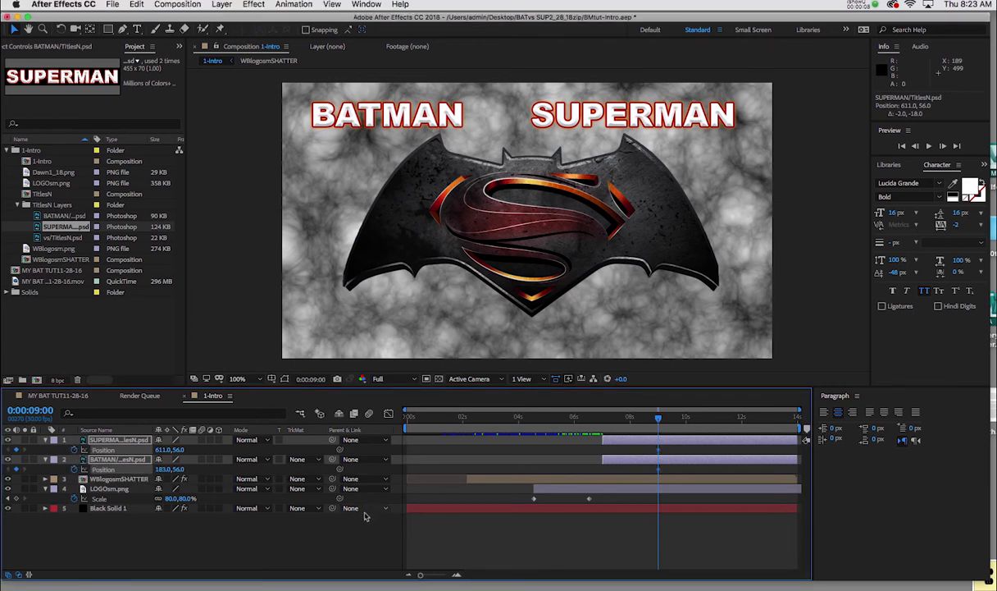
At 0:00:07:00, move BATMAN past the frame's left edge to about -140, 56 and SUPERMAN past its right edge to about 1035, 56.
key("i")
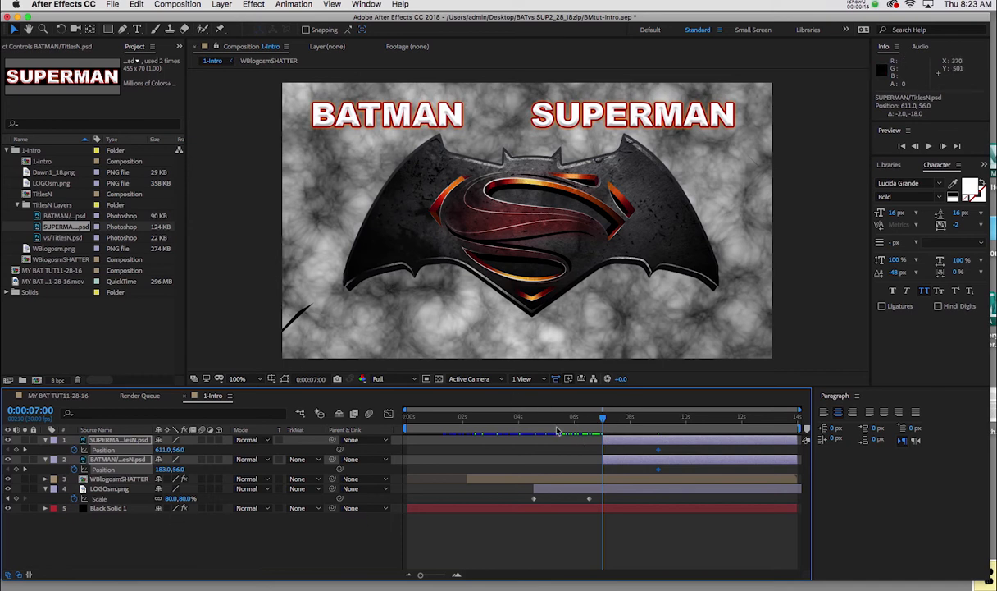
left_click(425, 117)
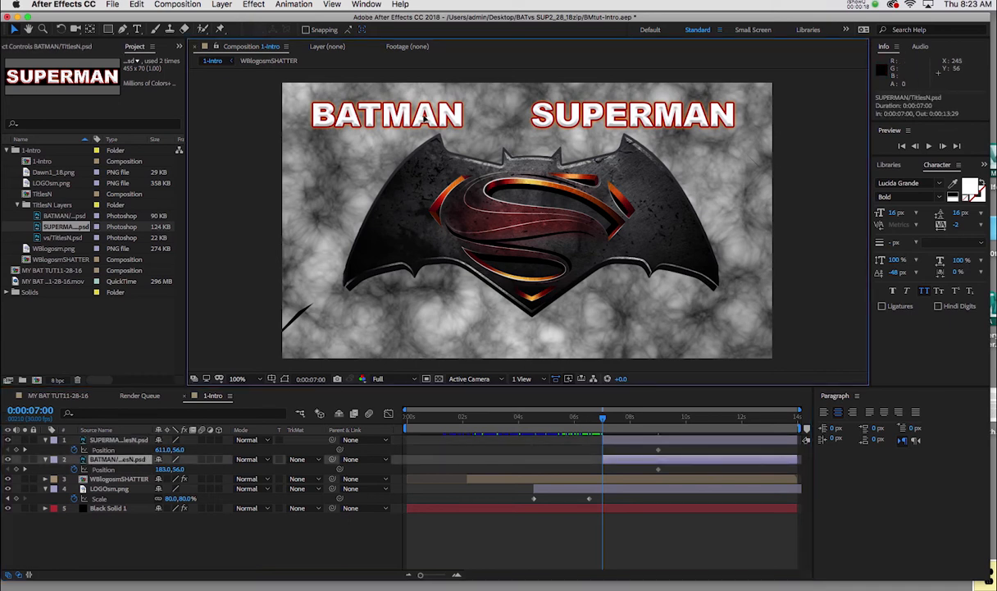
key("alt+shift+p")
left_click_drag(425, 118, 241, 120)
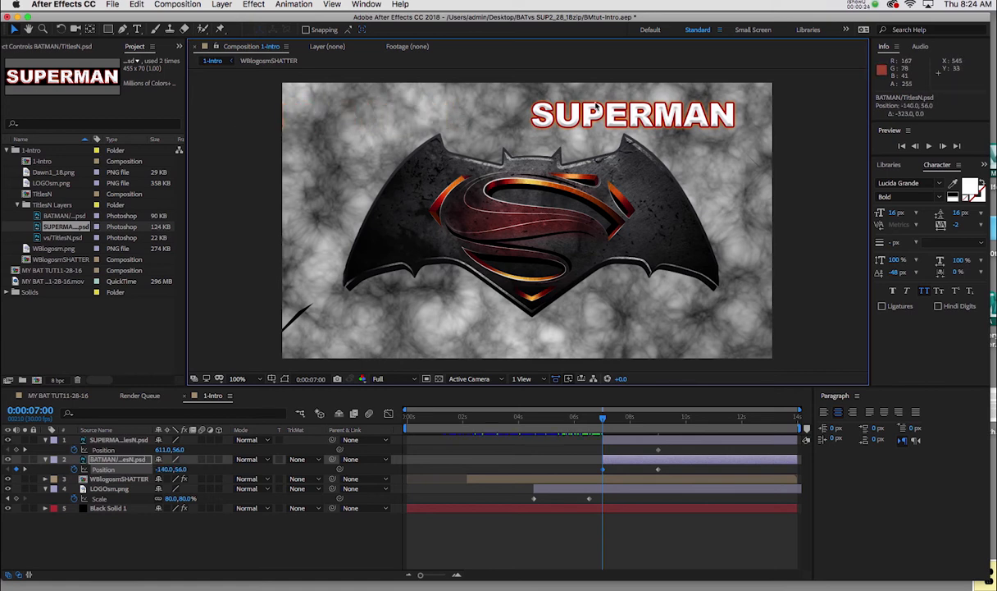
left_click(537, 114)
left_click_drag(539, 115, 787, 128)
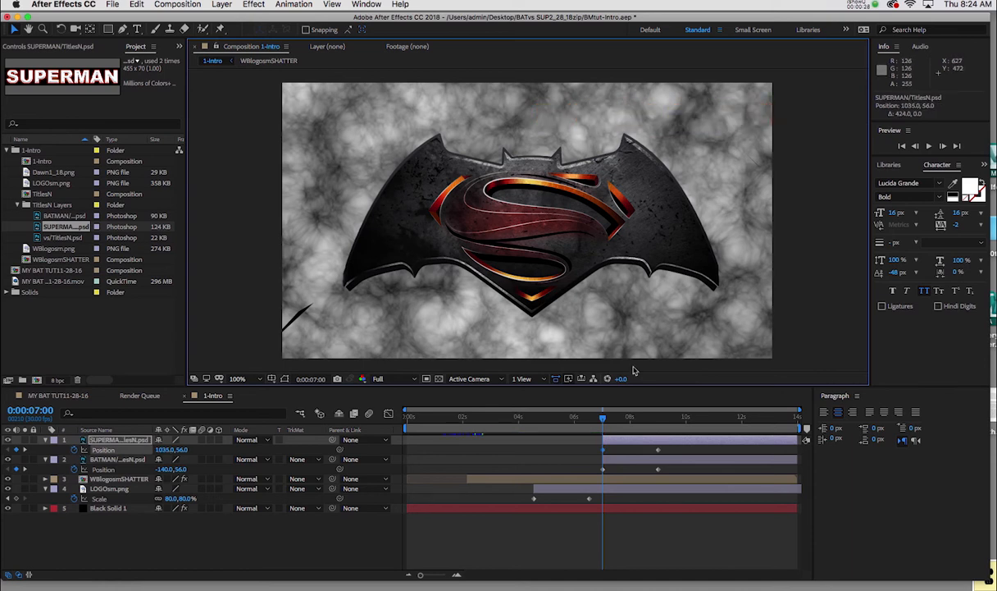
mouse_move(604, 423)
left_mouse_down()
mouse_move(675, 435)
mouse_move(596, 432)
mouse_move(618, 432)
left_mouse_up()
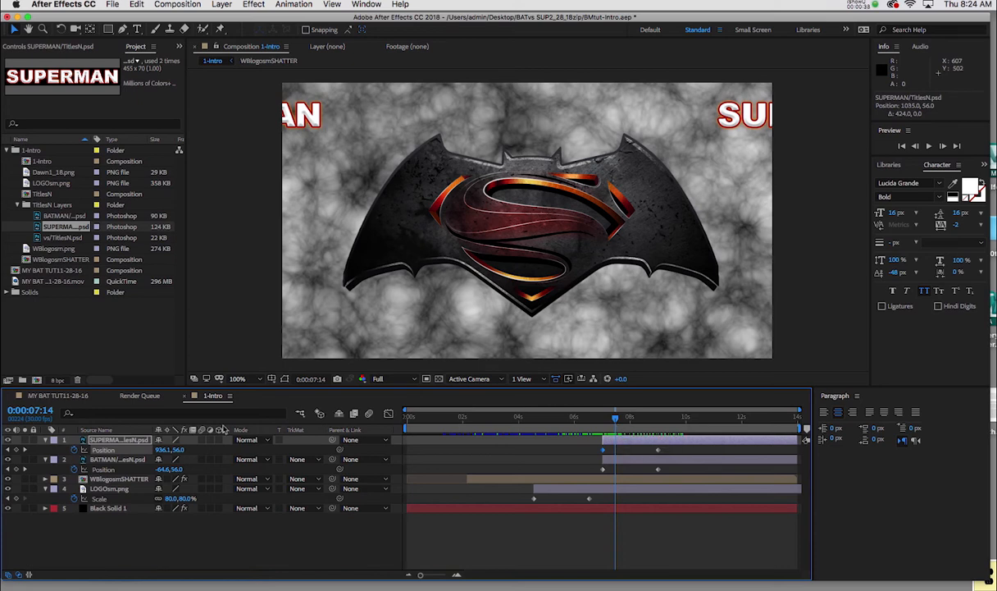
At 0:00:09:00, add vs/TitlesN.psd between the two titles, scaled to 63% and positioned at about 372, 58.
key("k")
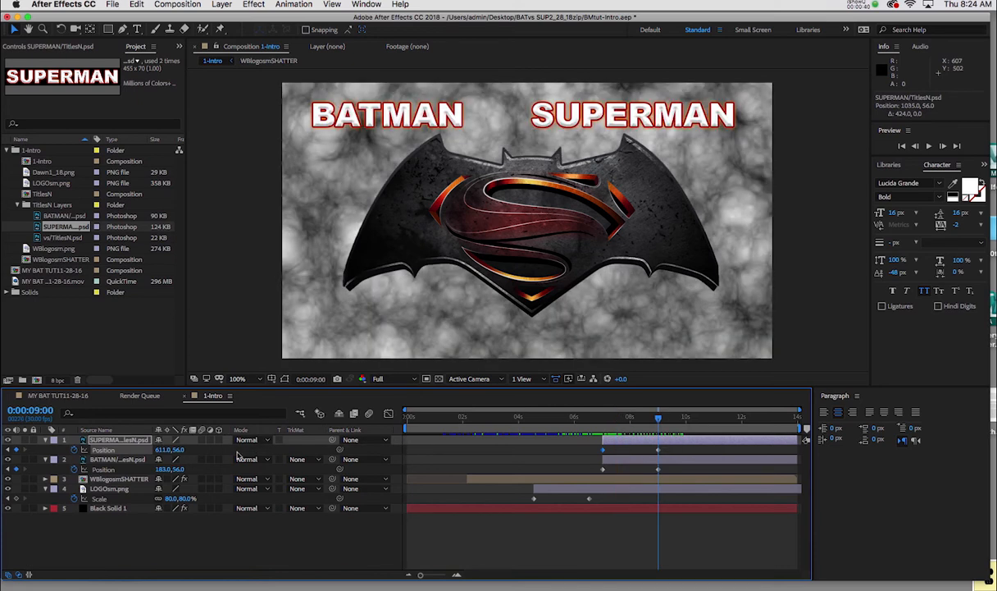
left_click(38, 237)
left_click_drag(69, 234, 500, 117)
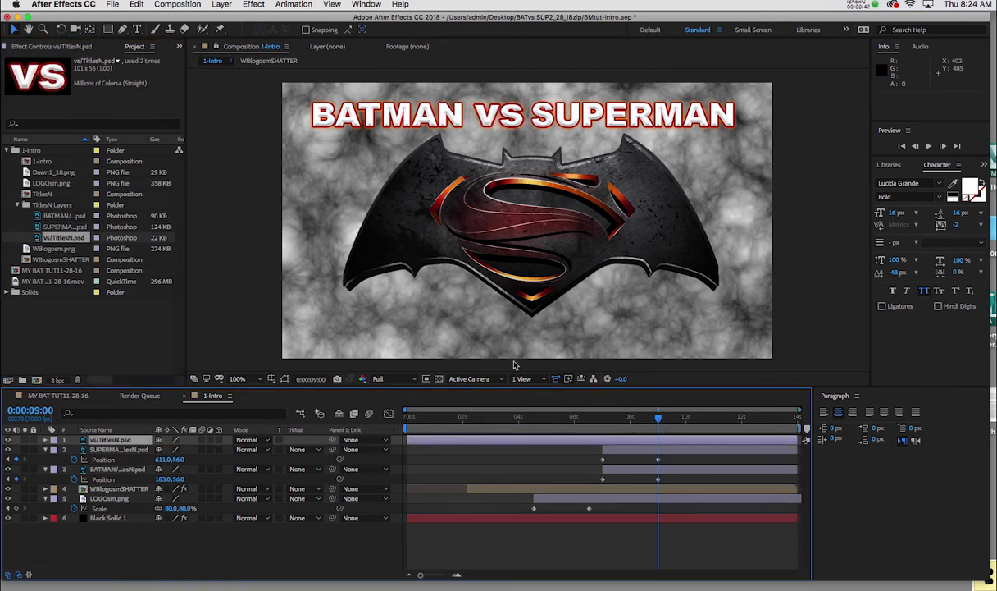
key("s")
left_click_drag(174, 449, 164, 450)
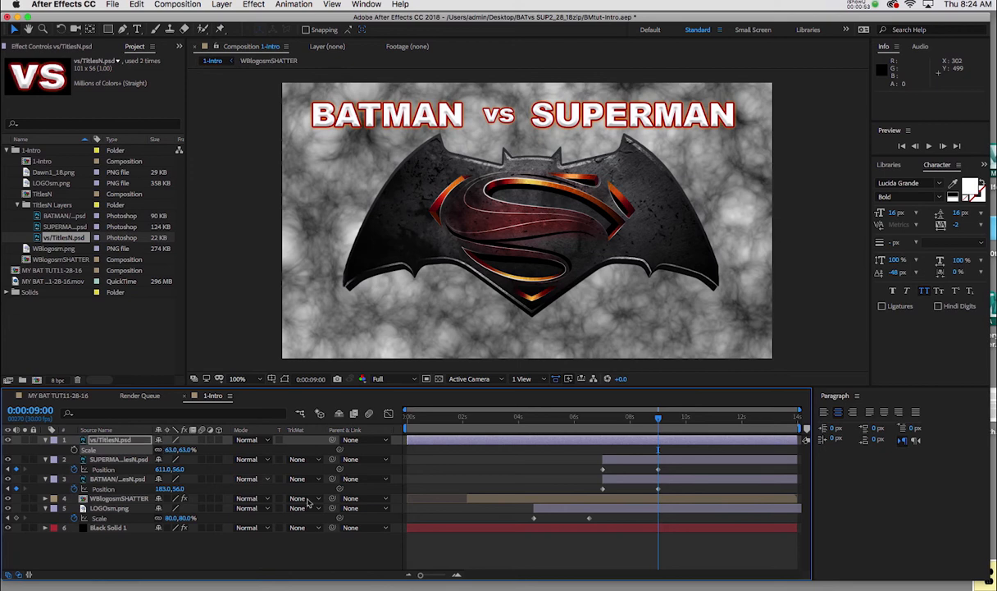
left_click_drag(512, 118, 506, 120)
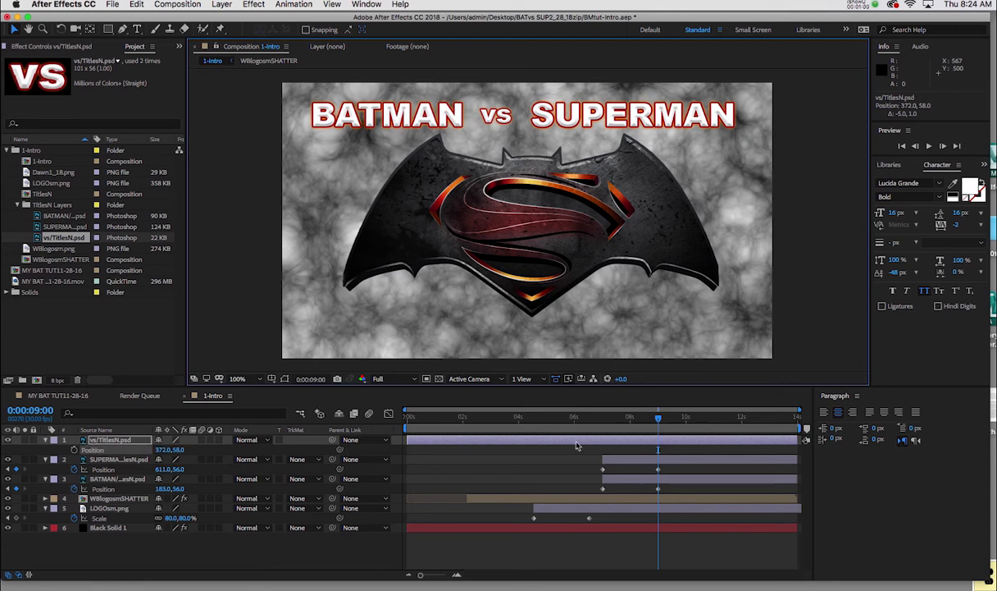
Keyframe the Position and Scale of the vs layer at 0:00:09:00.
key("p")
left_click(74, 450)
key("shift+s")
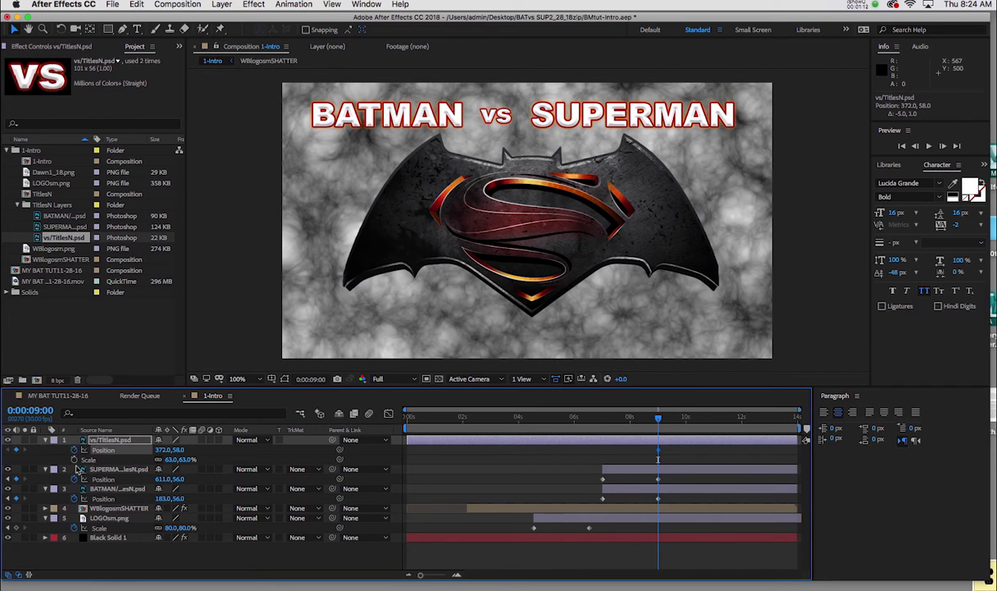
left_click(75, 460)
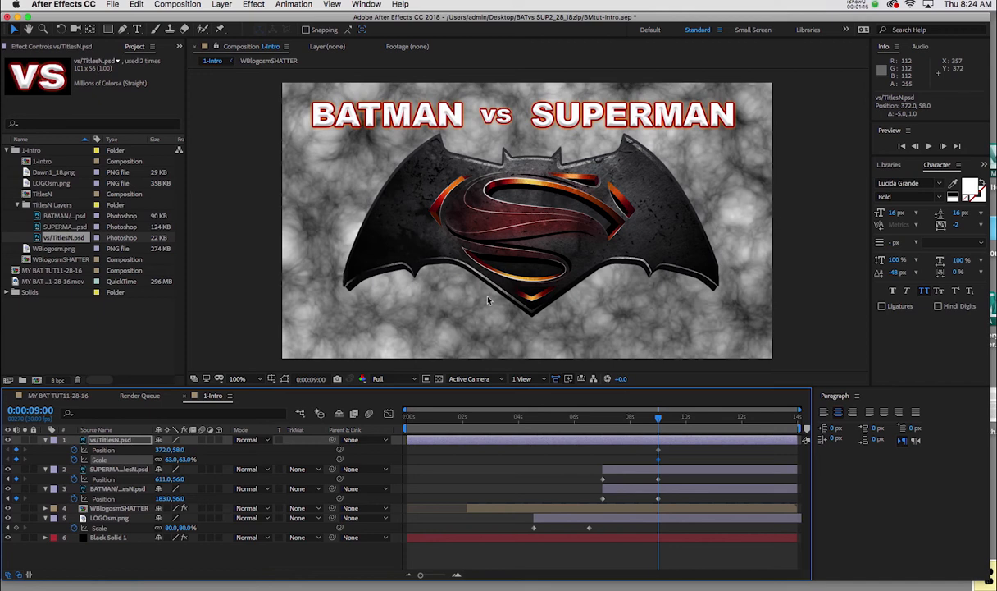
Trim the vs layer's in point to 0:00:07:00, keyframe its Scale at 0% there, and preview the title animation.
left_click(618, 470)
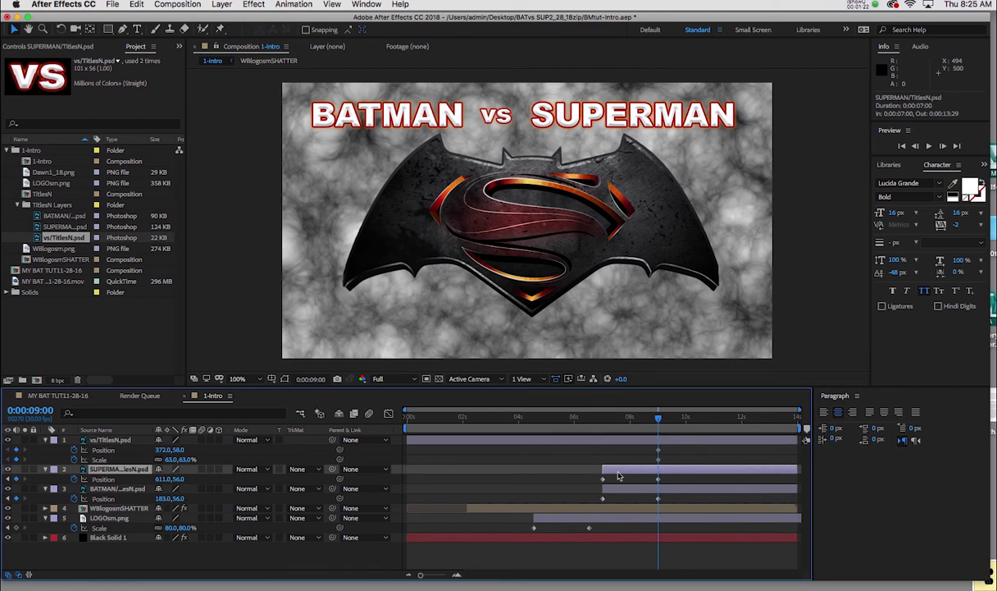
key("j")
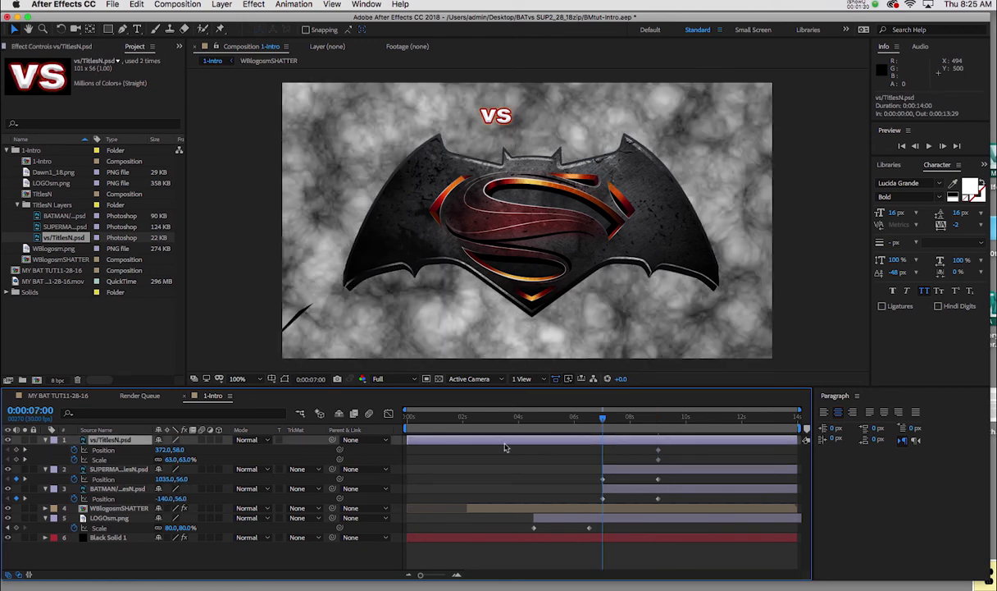
left_click(261, 441)
key("alt+[")
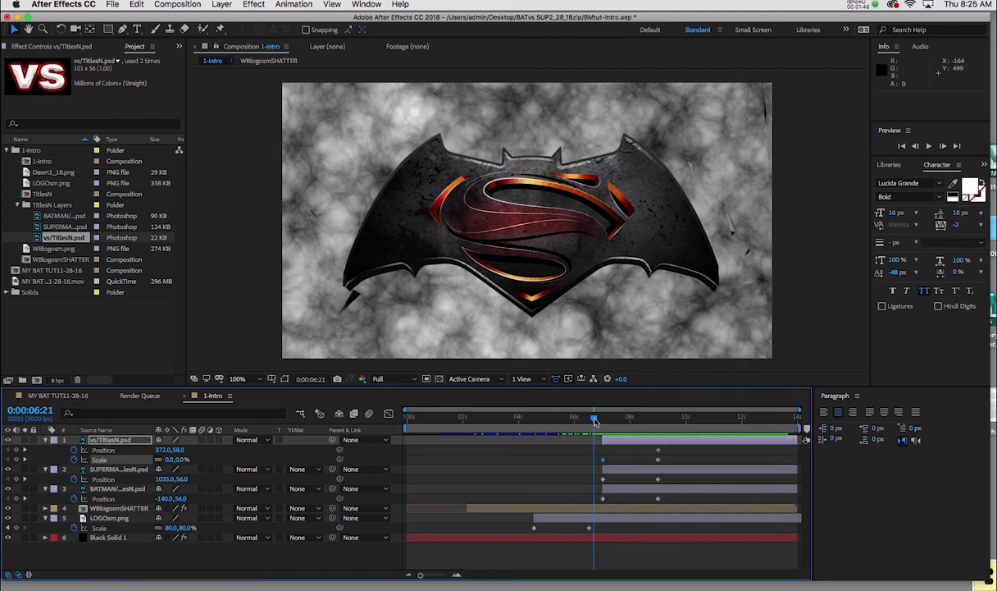
key("space")
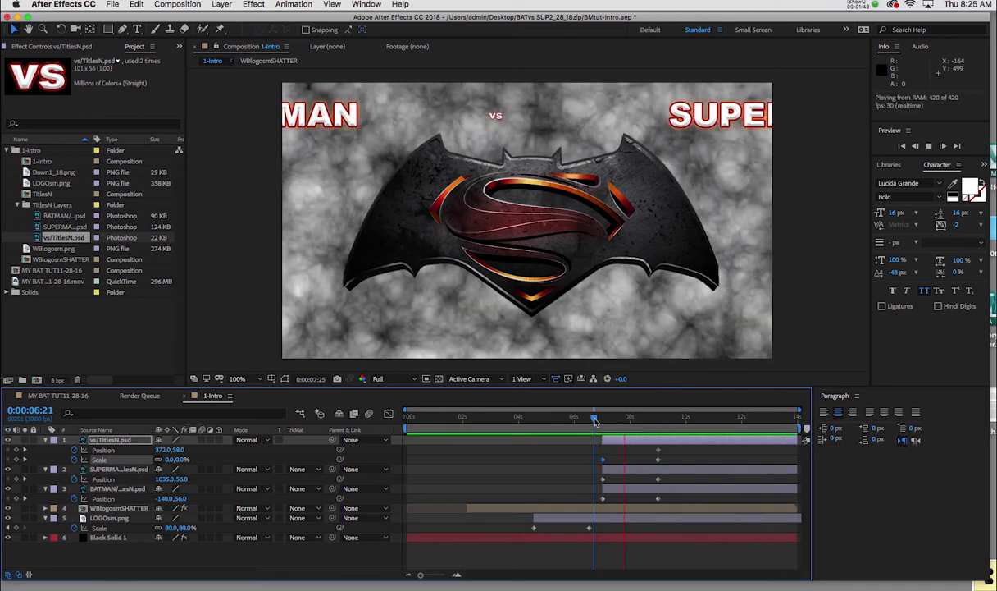
key("space")
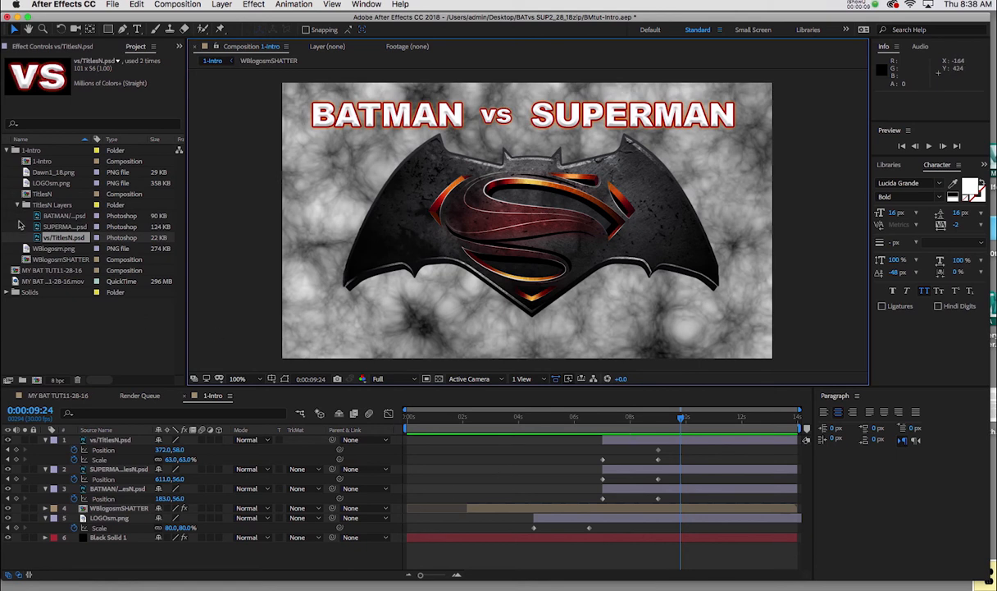
Add Dawn1_18.png to the composition and position it below the logo at about 429, 435.
left_click(26, 172)
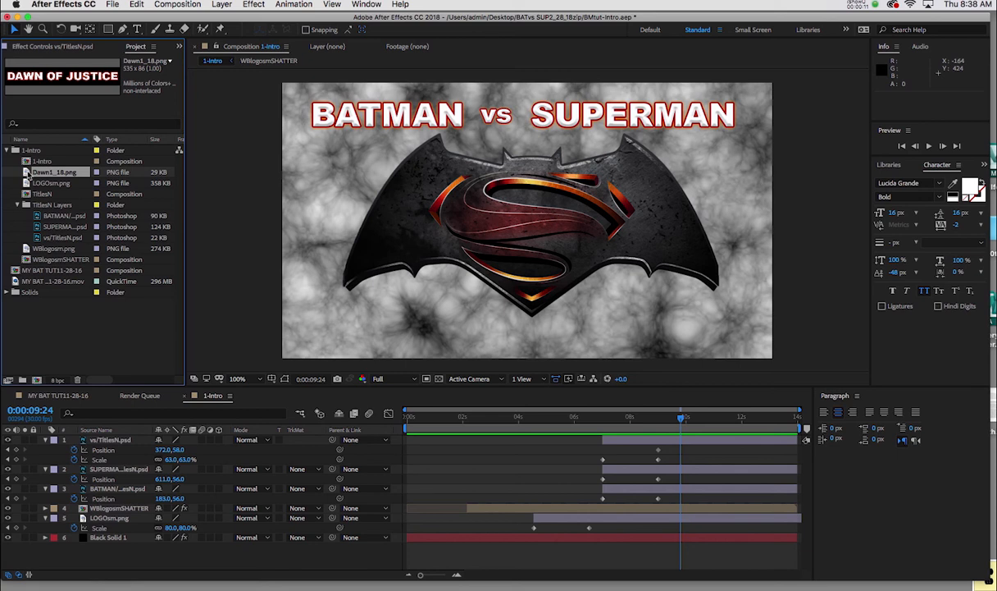
left_click_drag(28, 172, 534, 328)
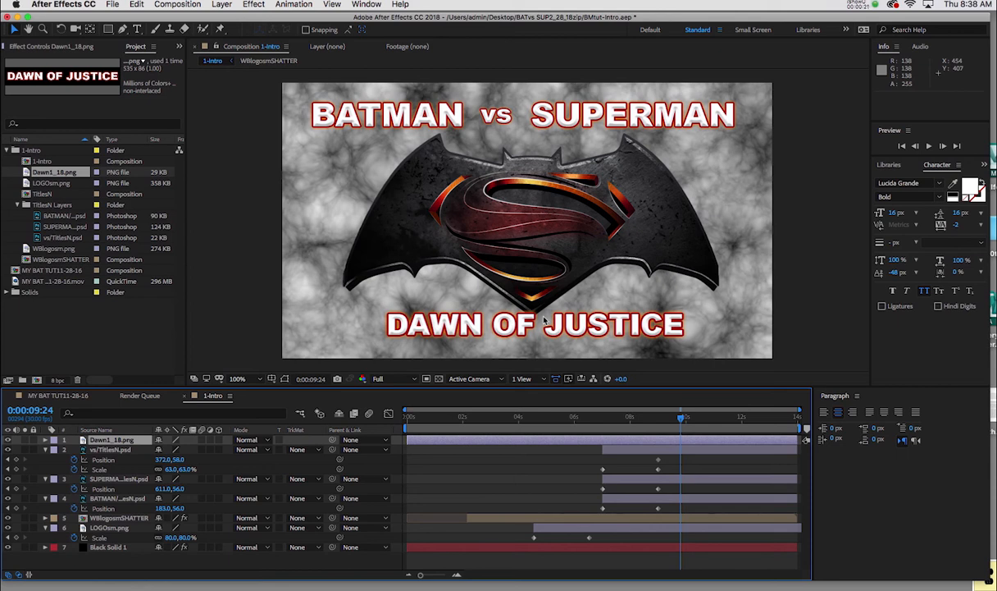
key("j")
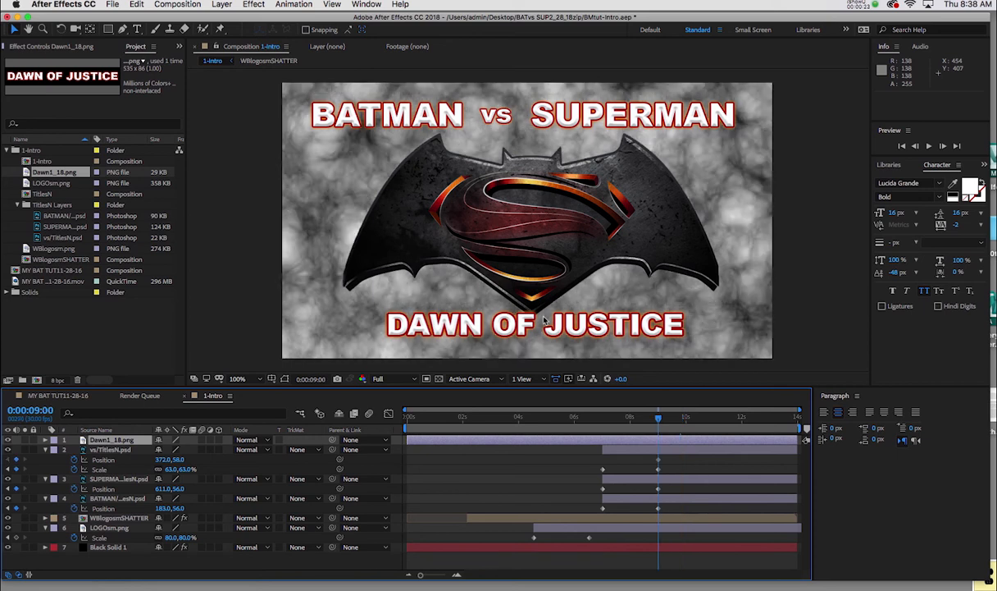
left_click_drag(544, 320, 538, 328)
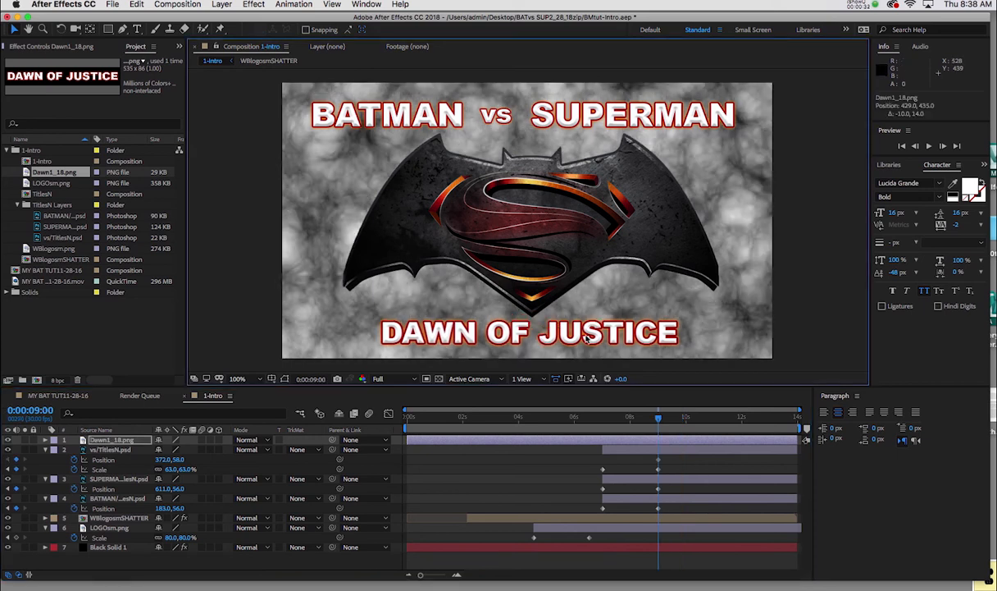
Keyframe the Scale of the DAWN OF JUSTICE layer at 75% at 0:00:09:00.
key("s")
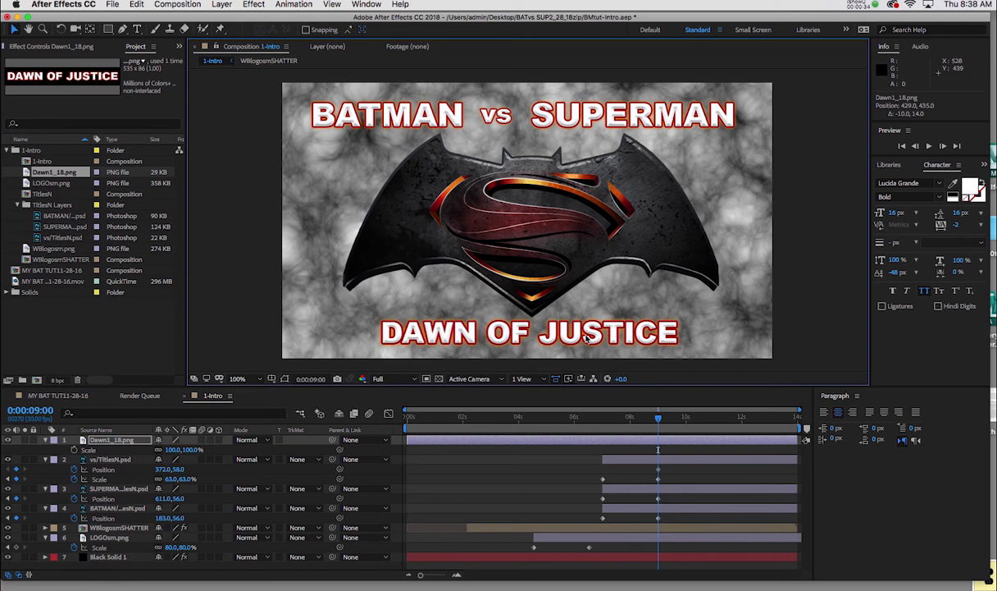
left_click(92, 450)
left_click_drag(190, 452, 173, 449)
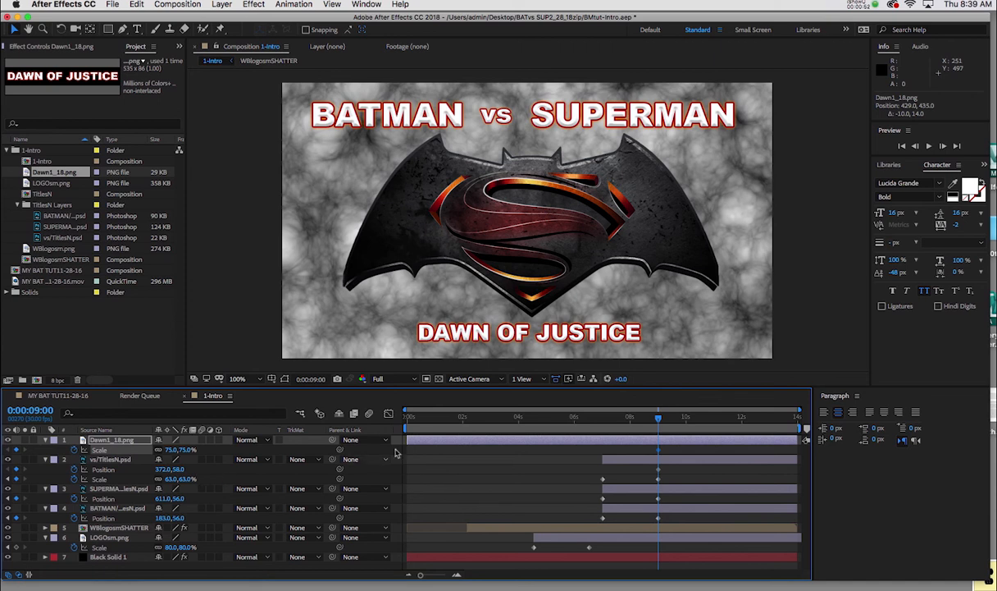
Trim the DAWN OF JUSTICE layer's in point to 0:00:07:00, keyframe its Scale at 0% there, and preview the animation.
key("j")
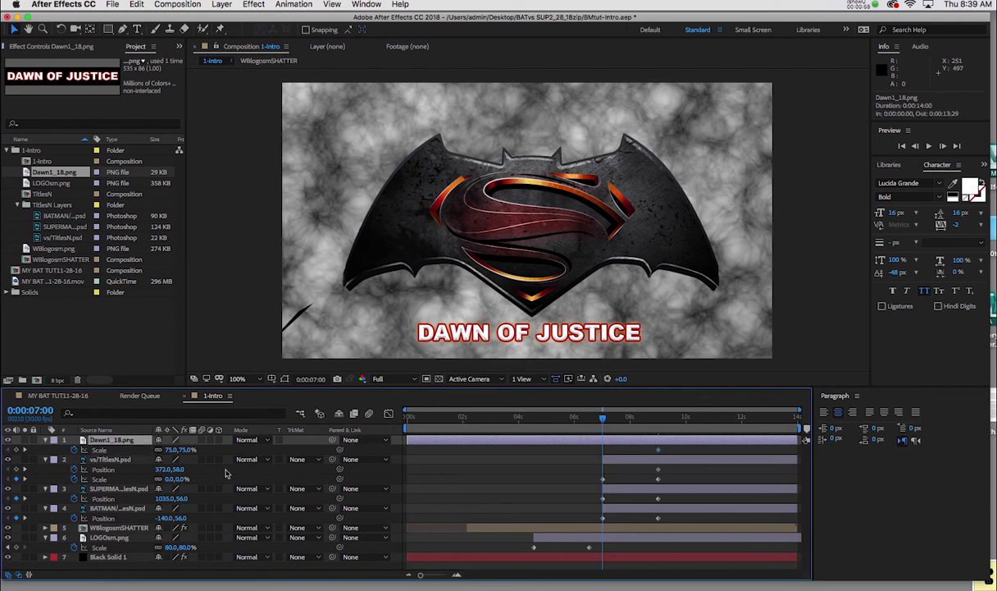
left_click(186, 449)
type("0")
key("Return")
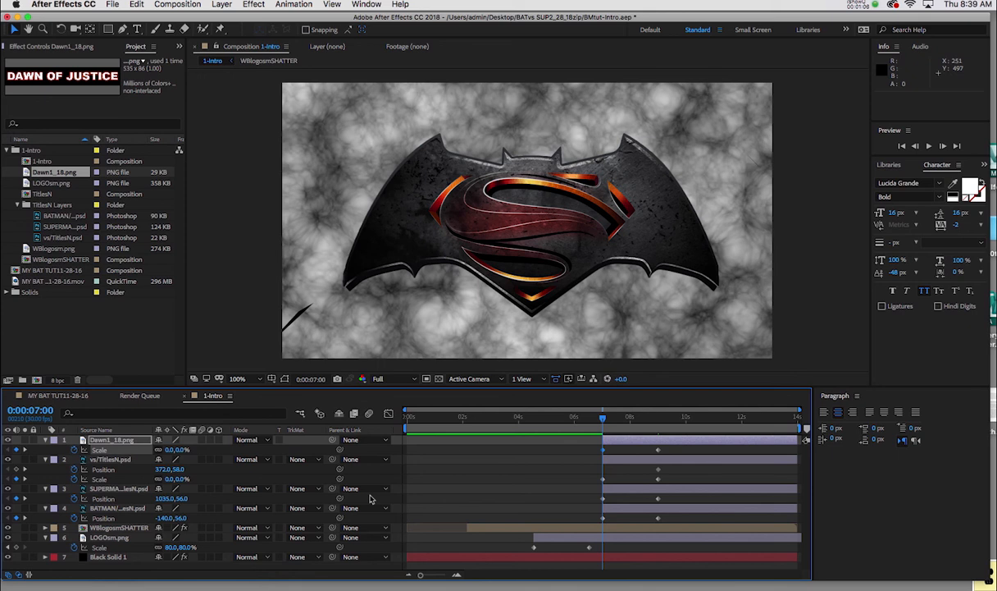
left_click_drag(558, 414, 565, 441)
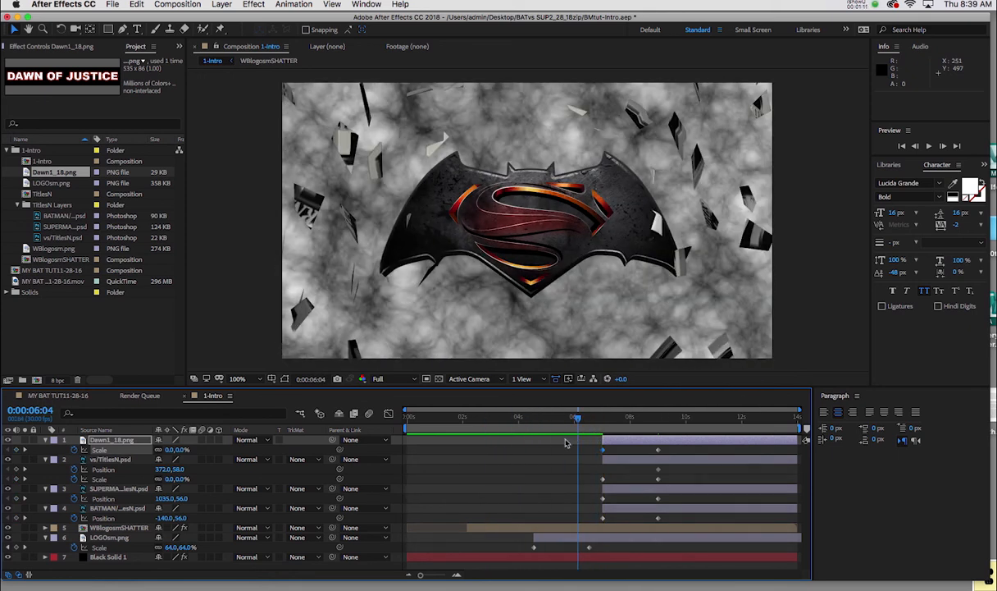
key("space")
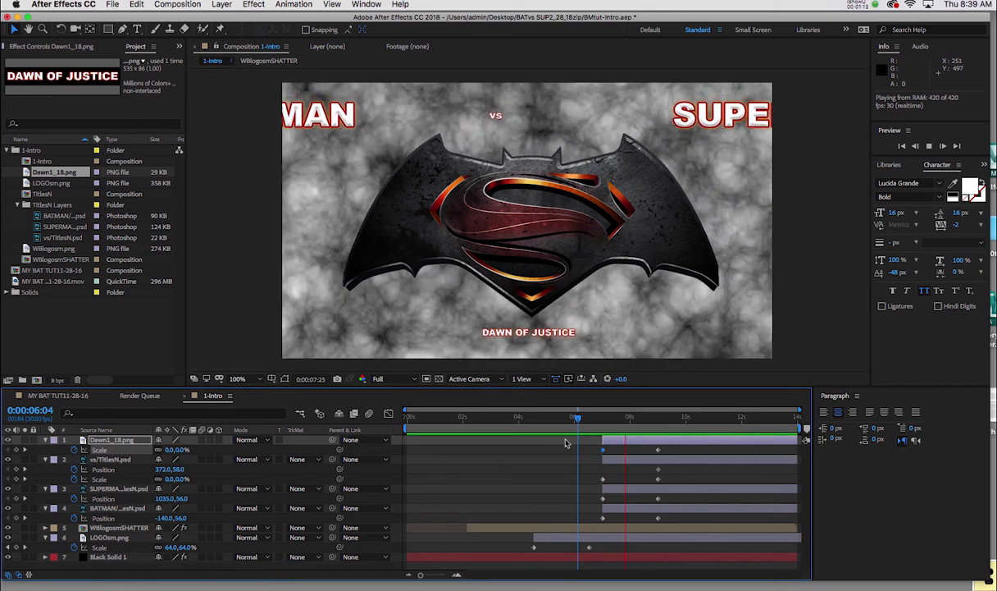